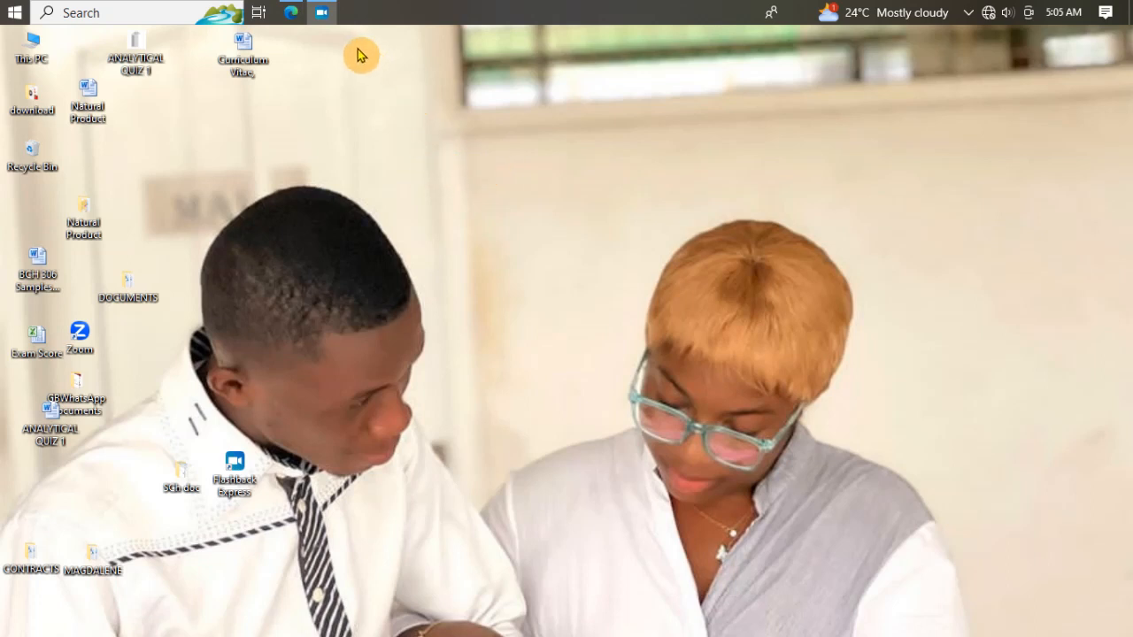
Step: Search for ChemSketch and launch it
mouse_move(329, 16)
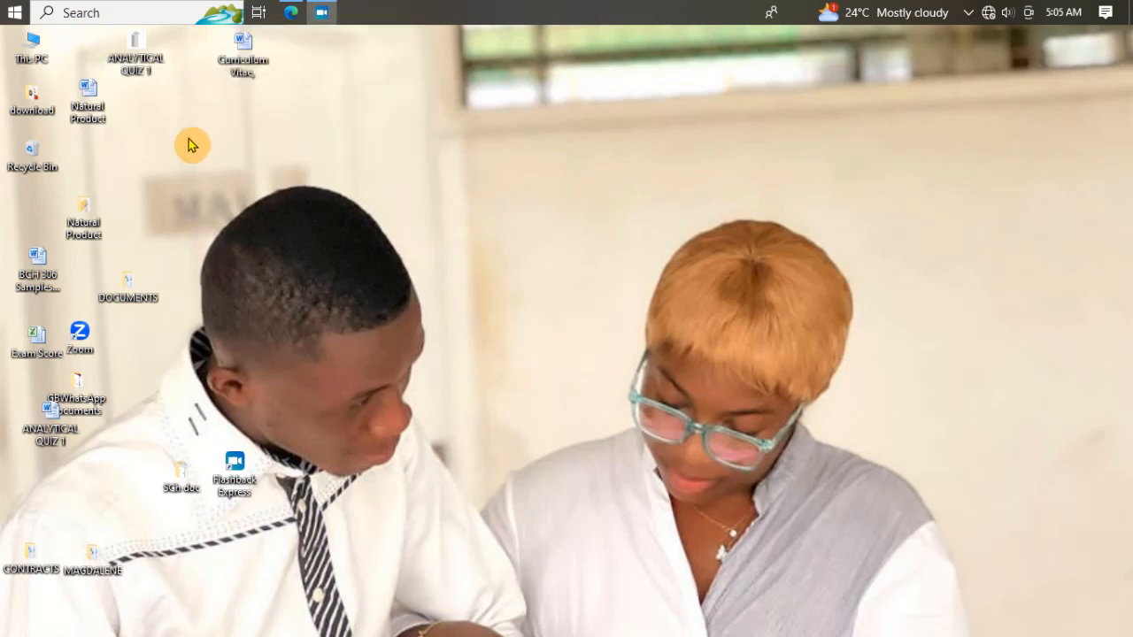
left_click(169, 12)
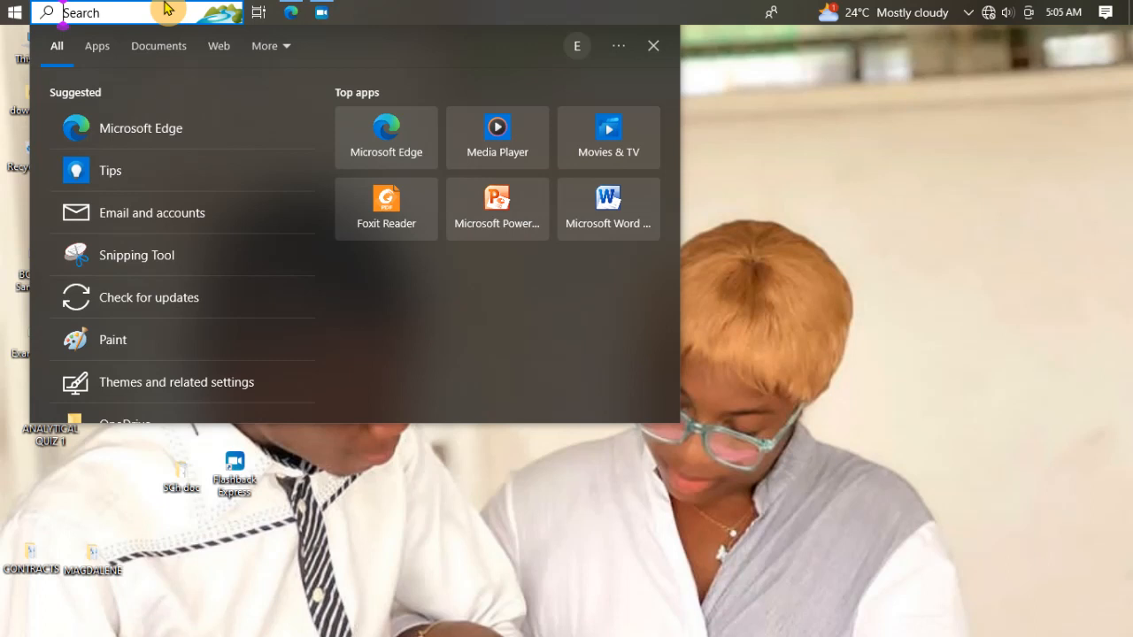
type("c")
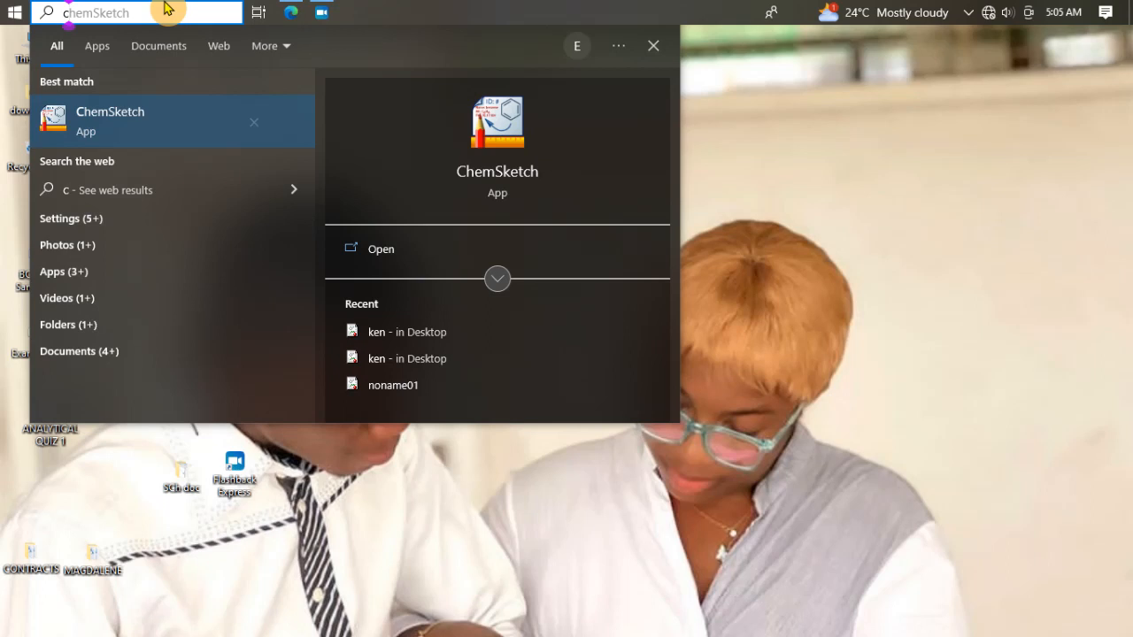
left_click(84, 131)
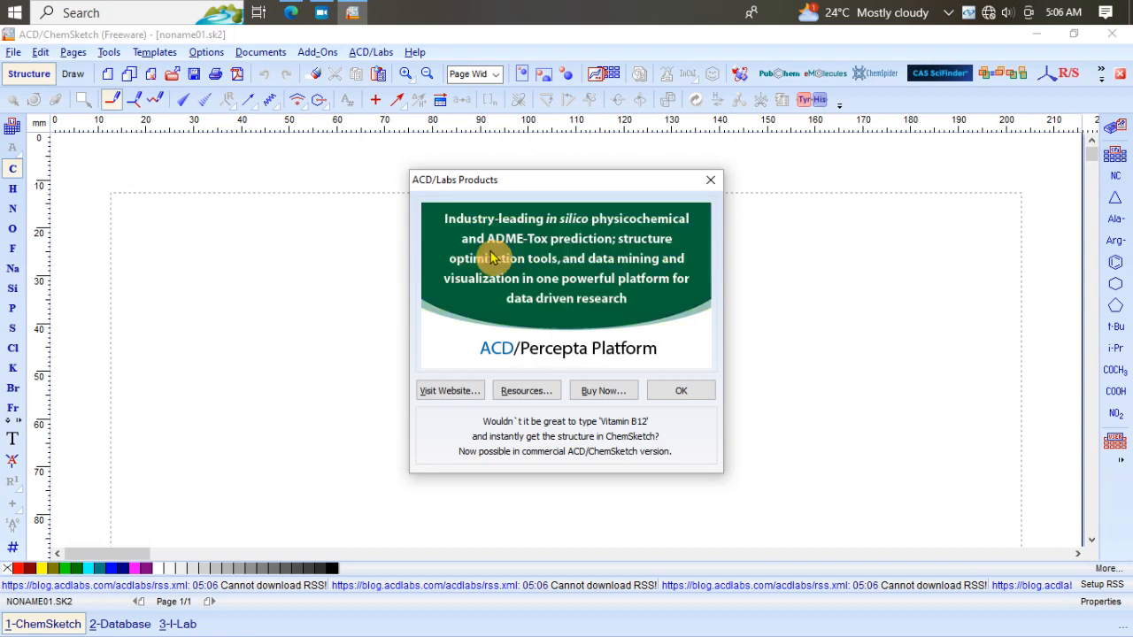
Step: Dismiss the product info, file association and tip-of-the-day startup dialogs
left_click(712, 183)
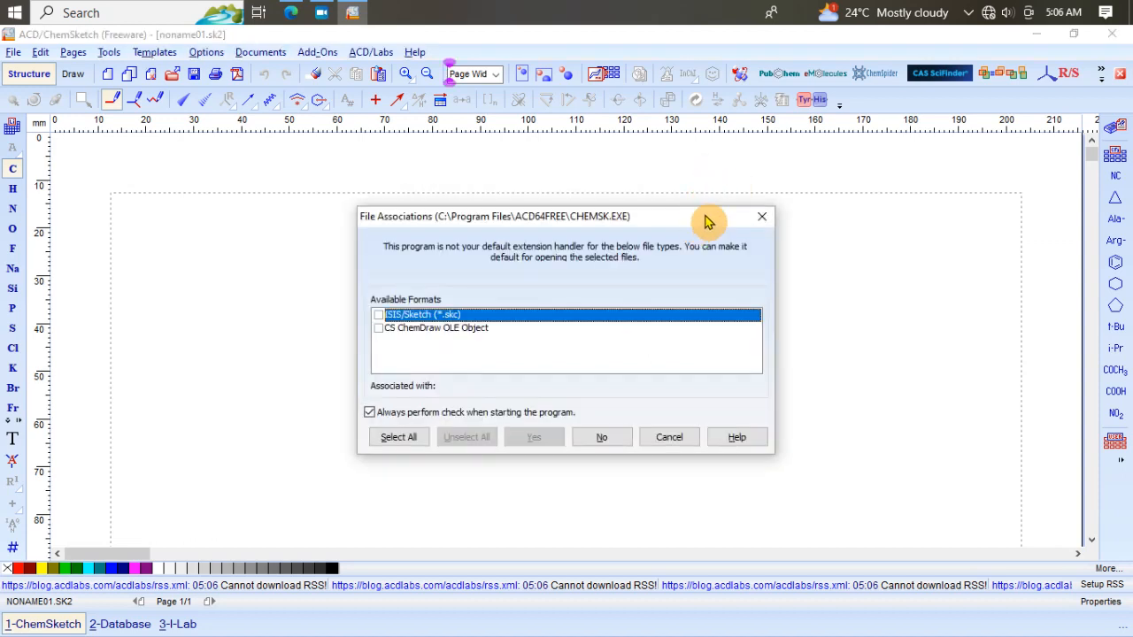
left_click(752, 217)
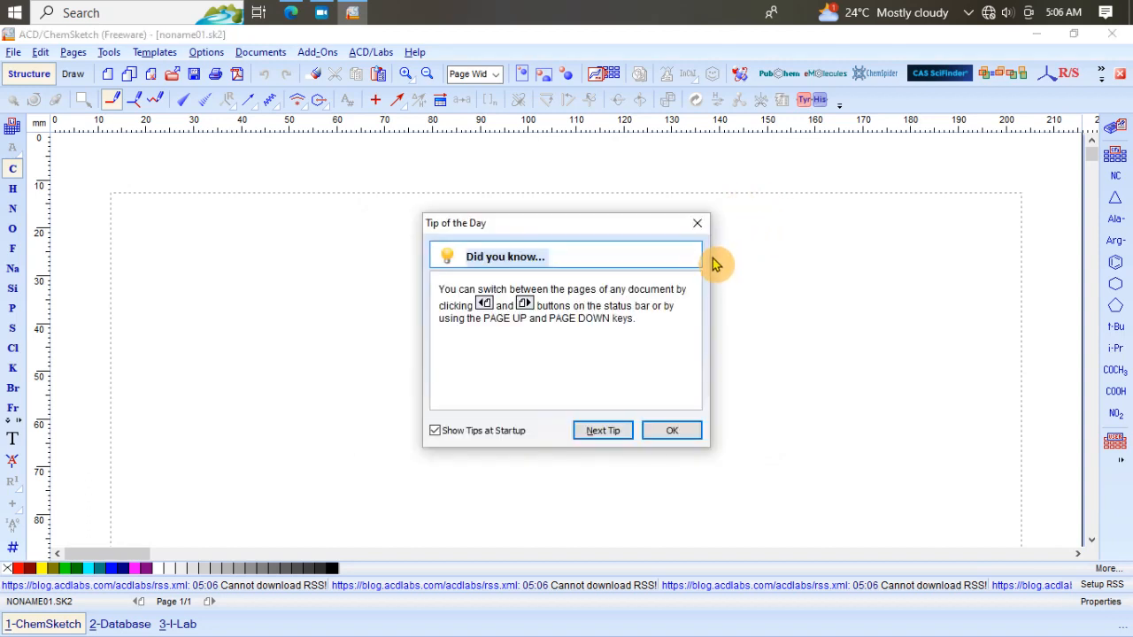
left_click(702, 232)
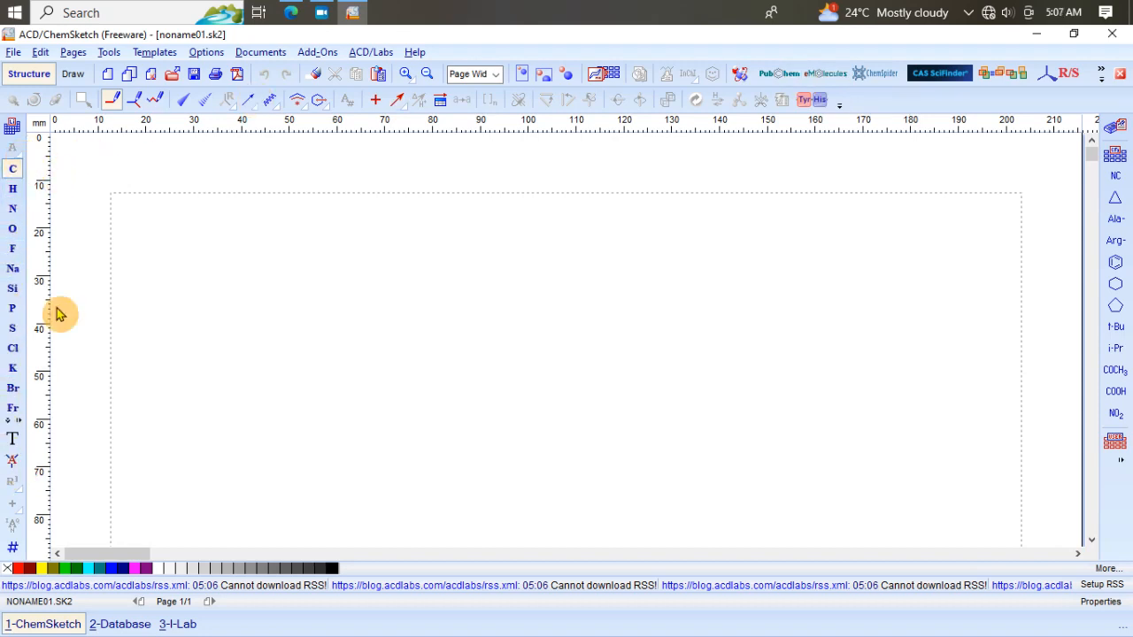
left_click(13, 131)
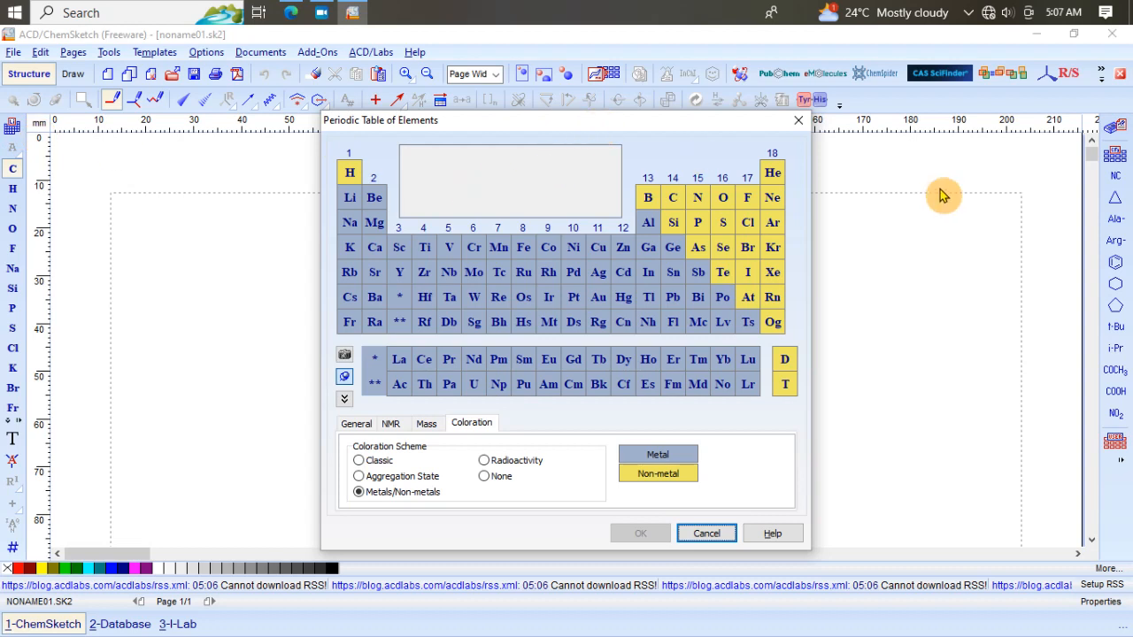
left_click(799, 120)
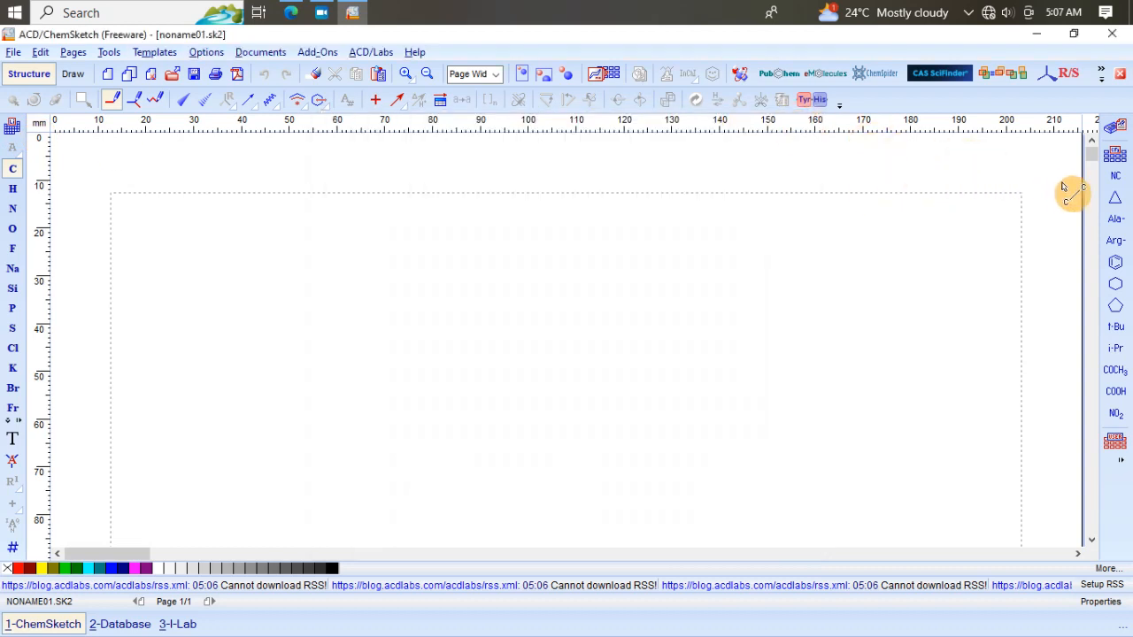
Step: Place a cyclopentane ring from the table of radicals onto the page, then undo the placement
left_click(1113, 157)
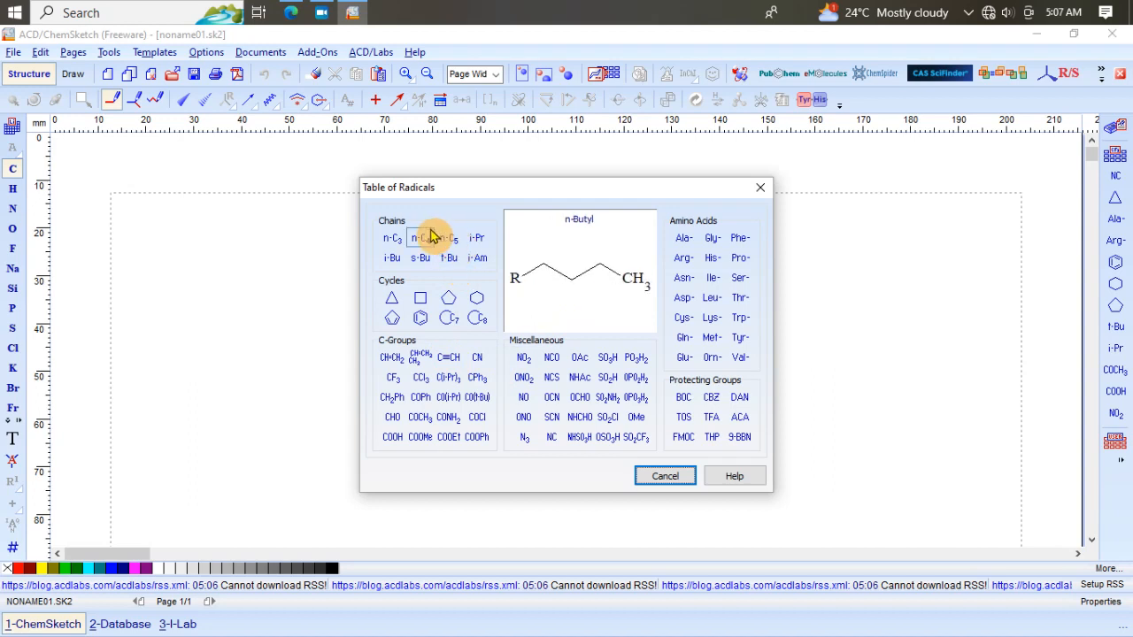
left_click(449, 304)
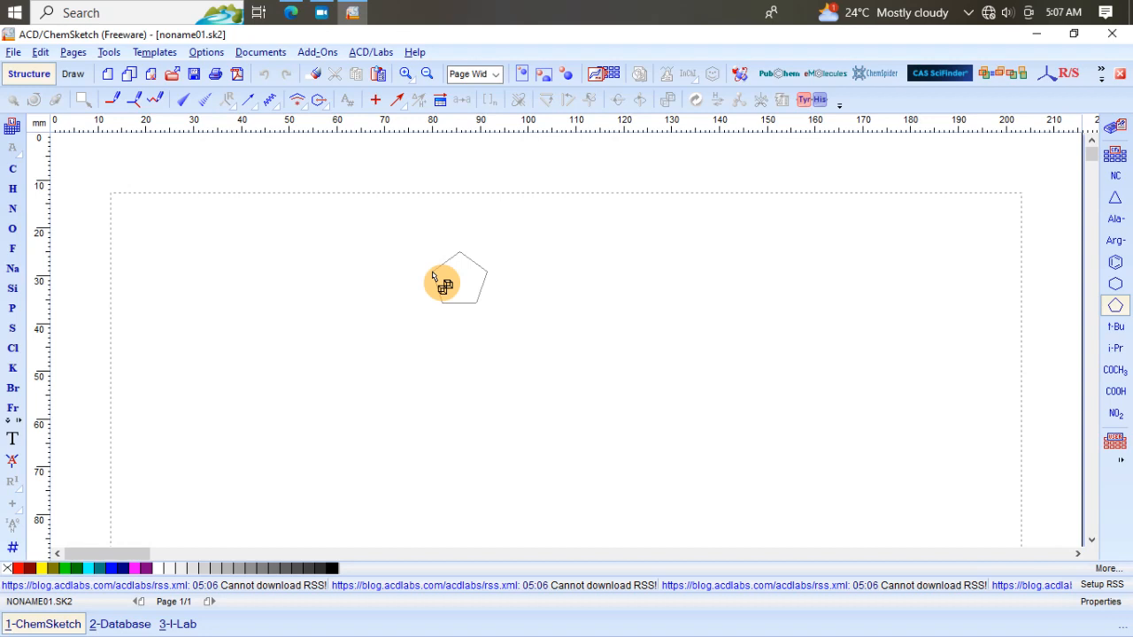
left_click(433, 277)
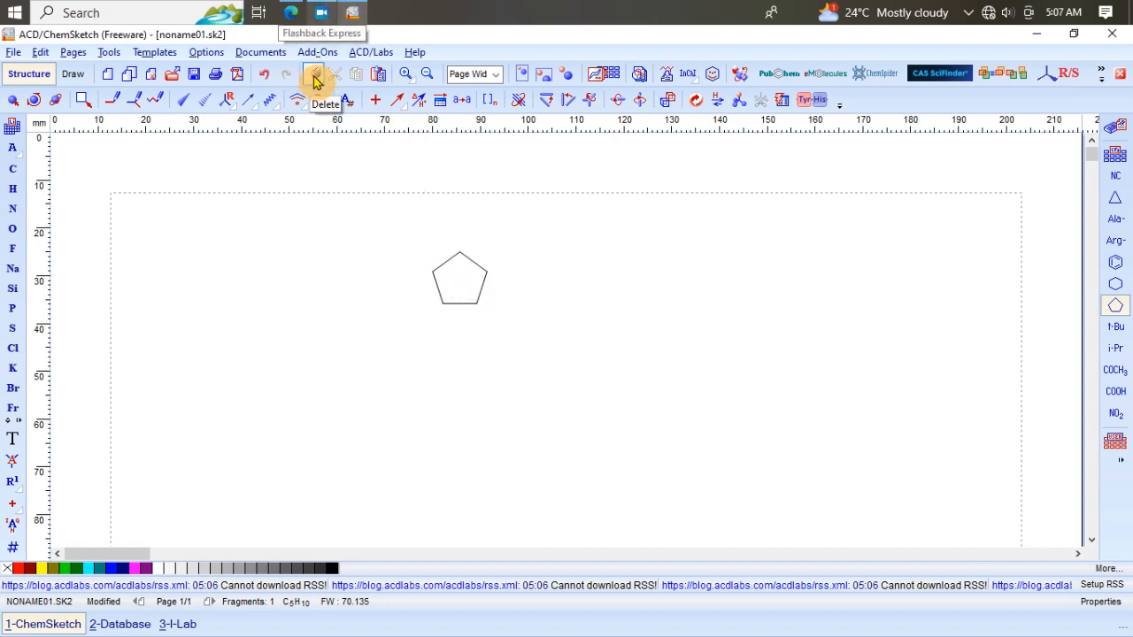
left_click(264, 73)
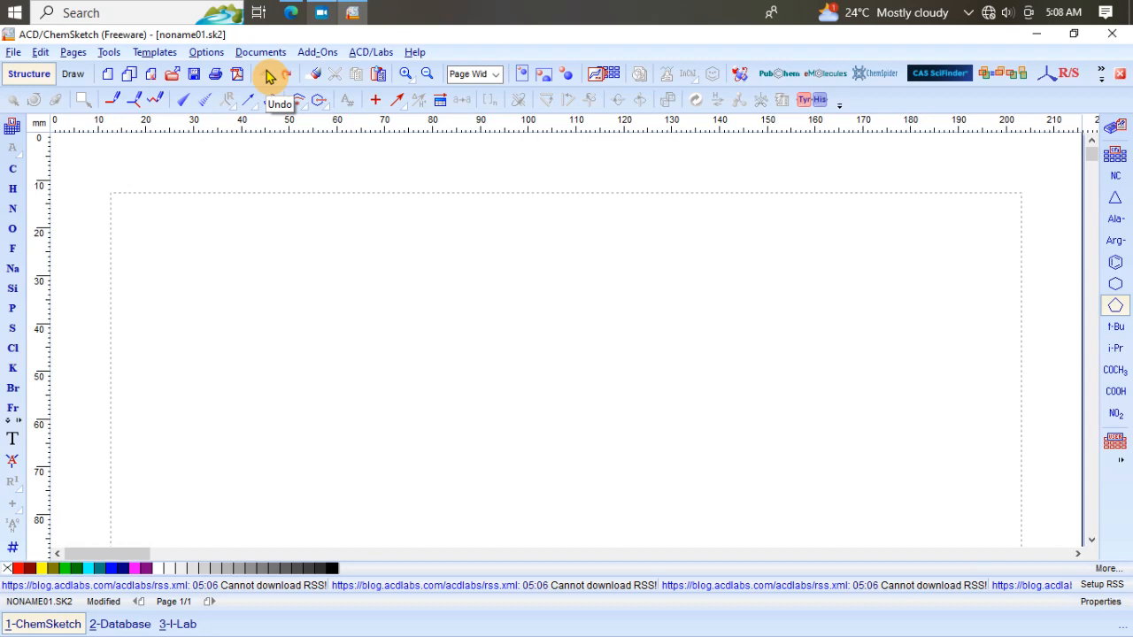
left_click(269, 76)
Step: Draw a four-carbon butane chain near the top-left of the page with the carbon tool
left_click(13, 171)
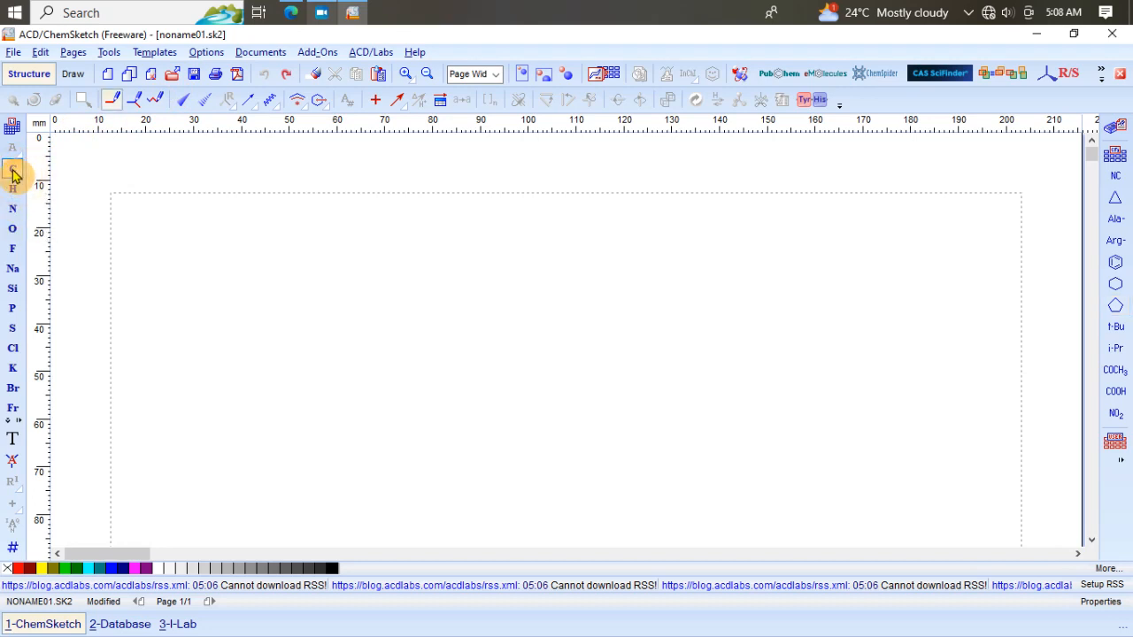
left_click(122, 248)
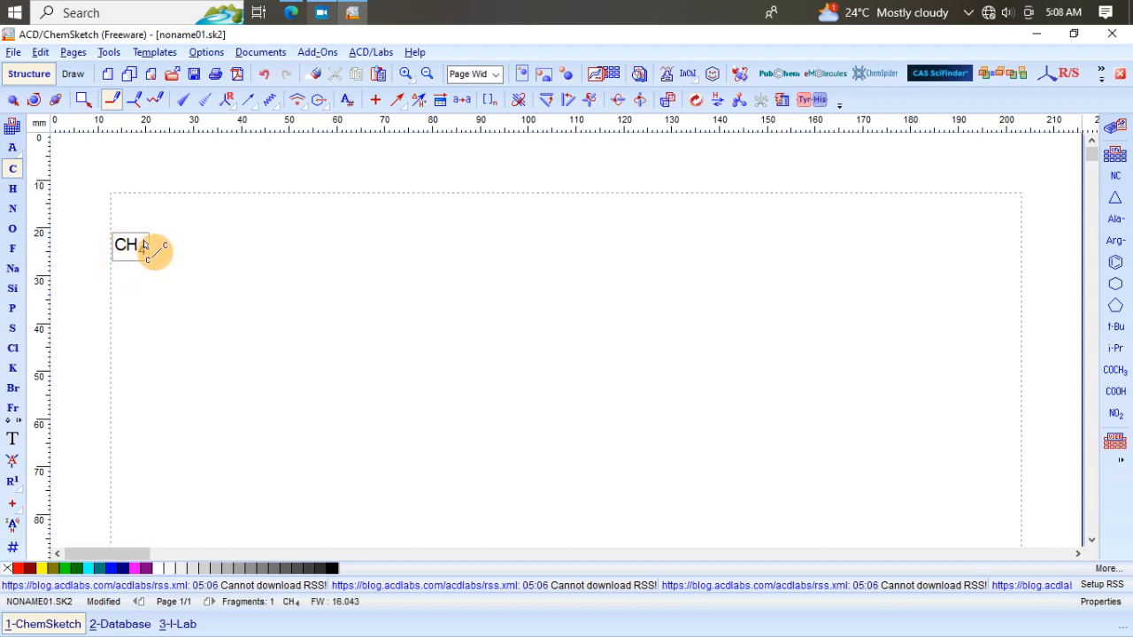
left_click_drag(137, 246, 171, 227)
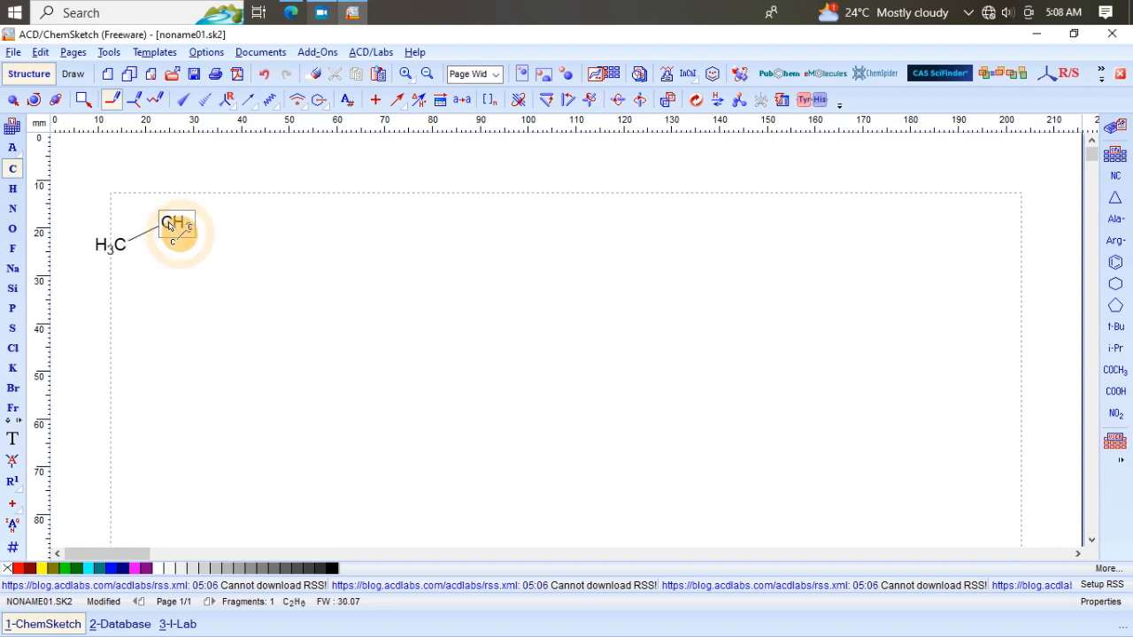
left_click(191, 254)
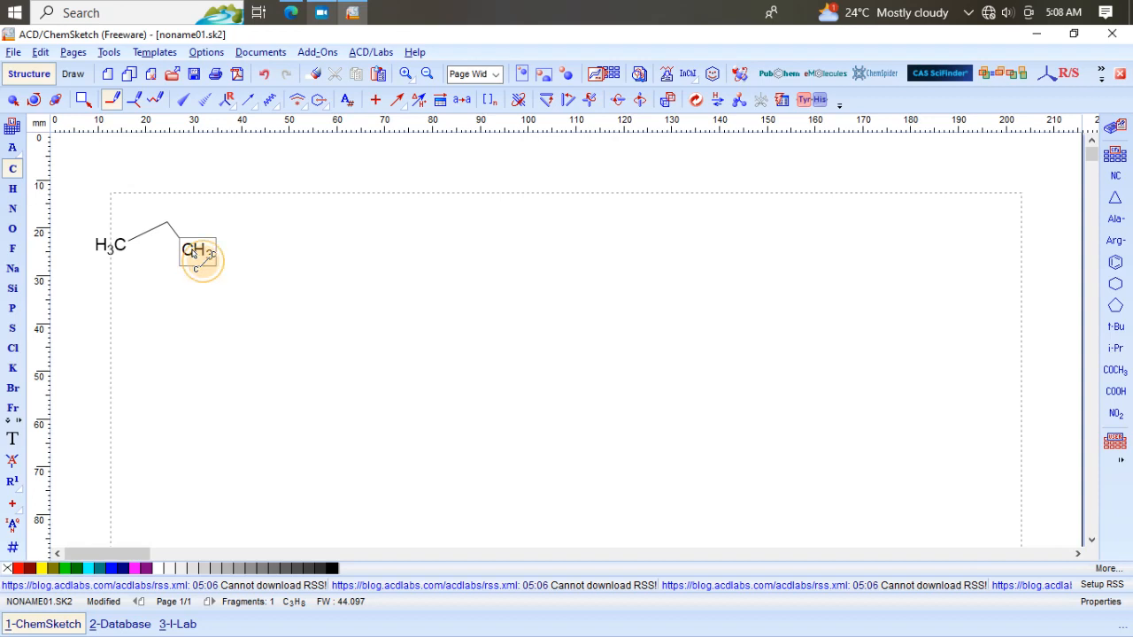
left_click_drag(196, 252, 237, 238)
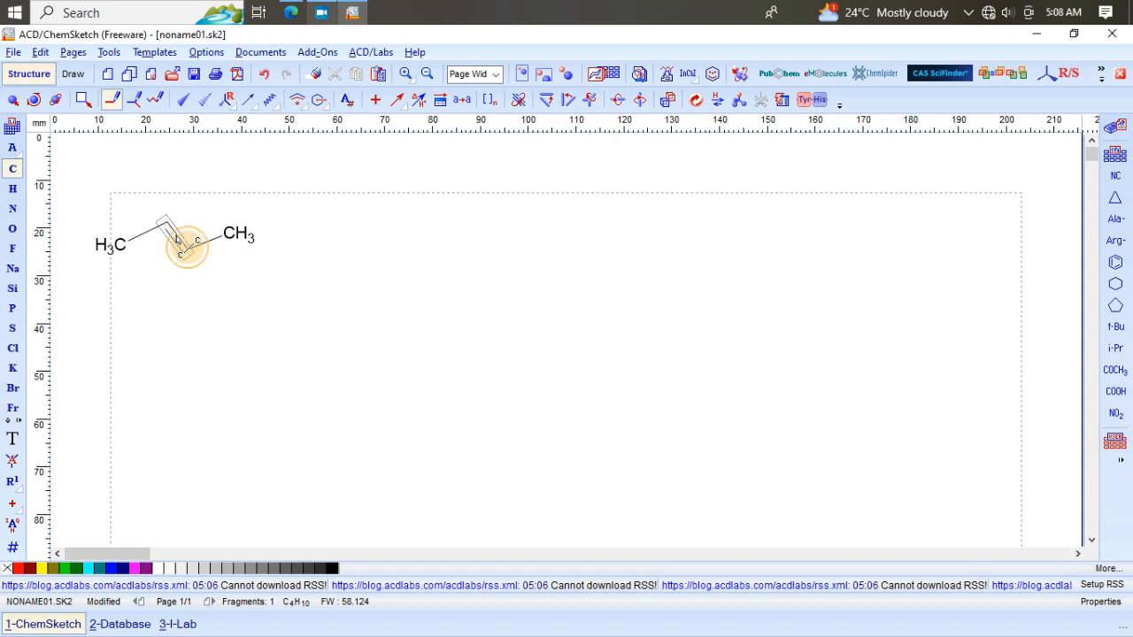
Step: Turn the central carbon–carbon bond into a double bond to make 2-butene and clean up the structure
left_click(177, 240)
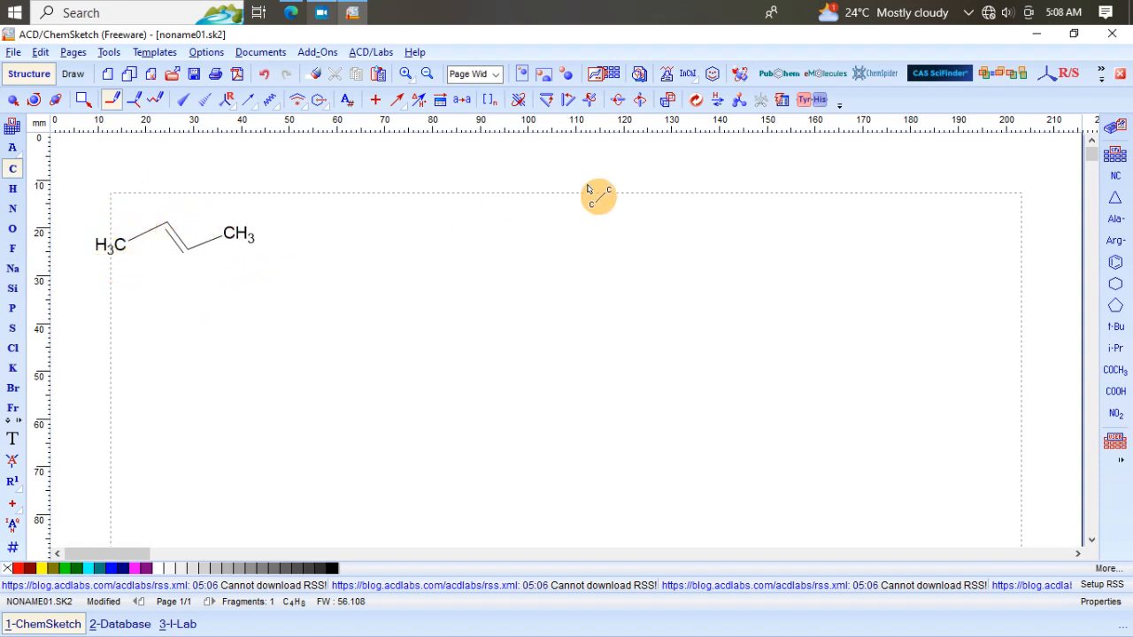
left_click(697, 104)
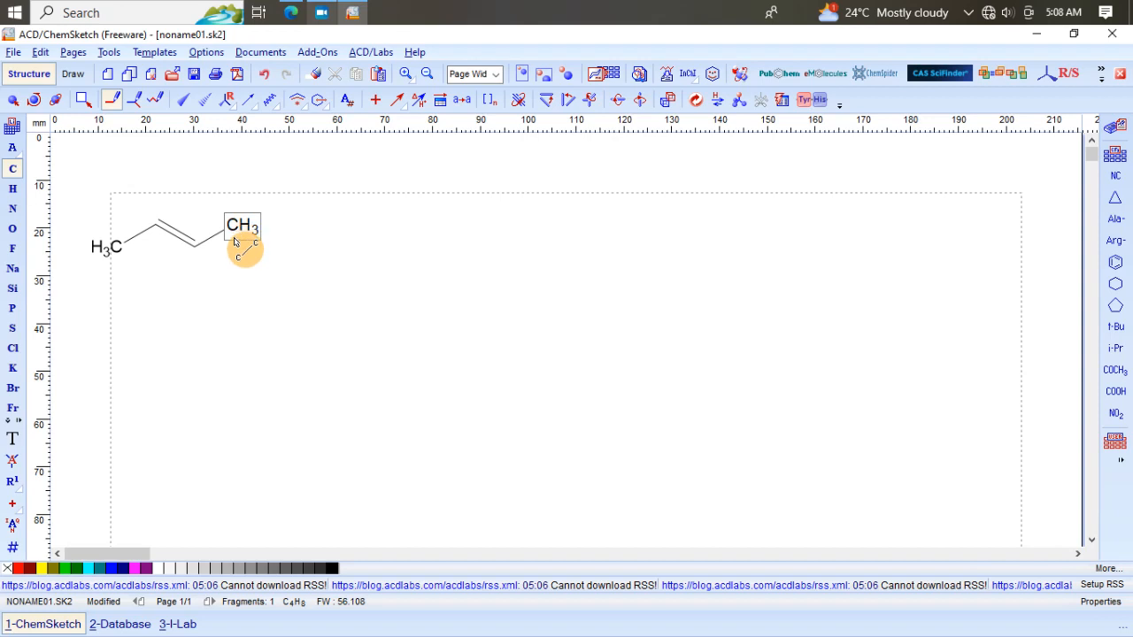
Step: Draw a plain reaction arrow to the right of the 2-butene structure
left_click(405, 112)
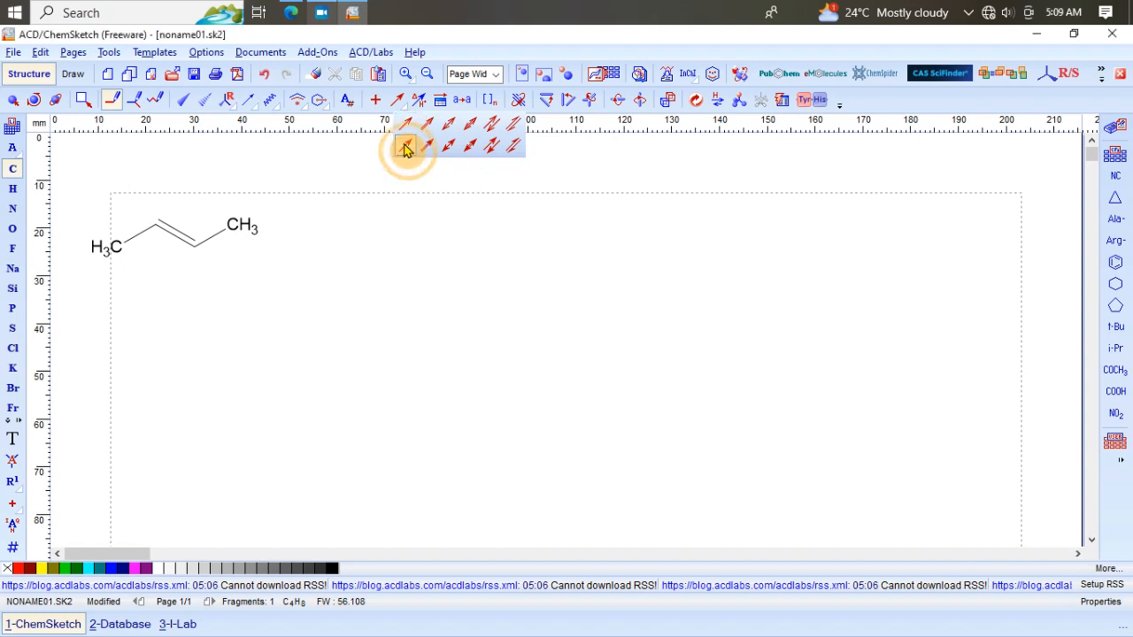
left_click(404, 148)
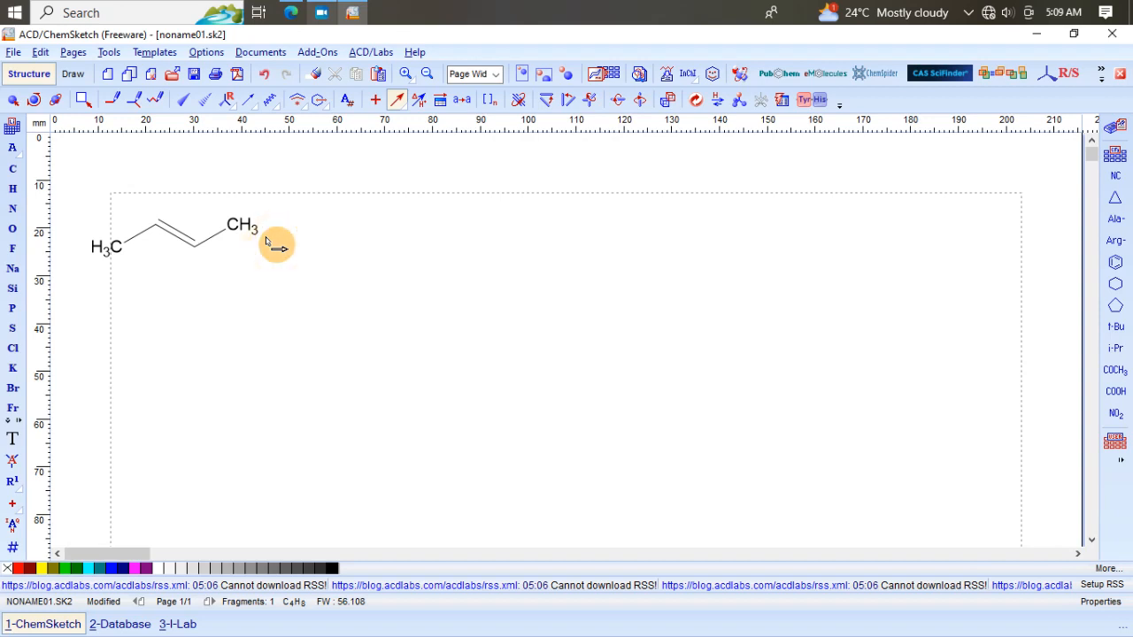
left_click_drag(266, 236, 376, 237)
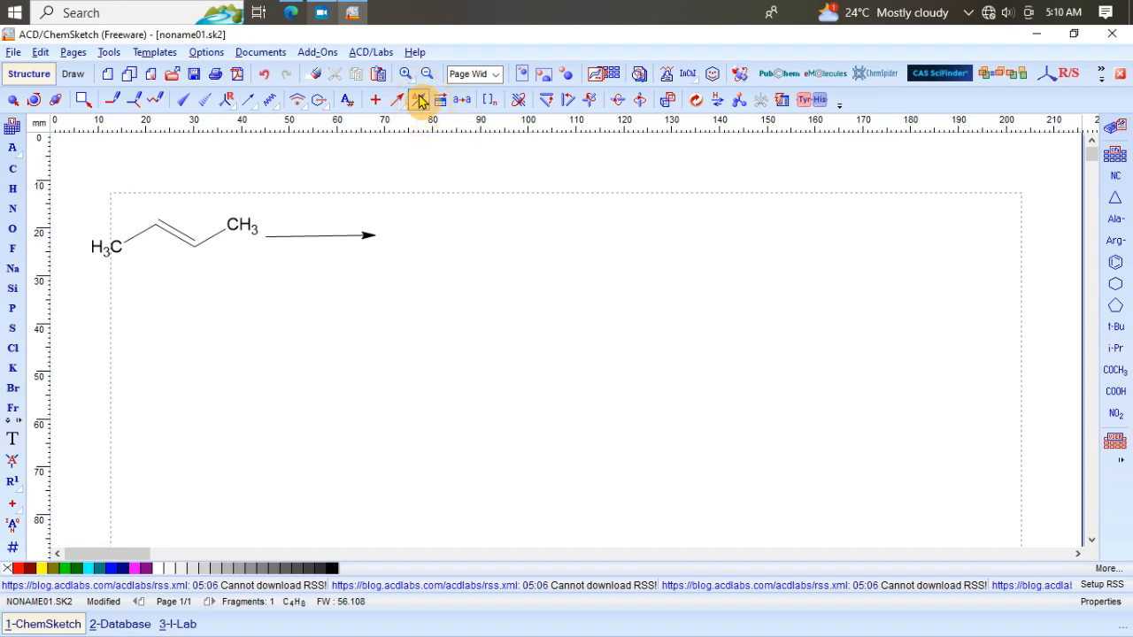
Step: Add reaction conditions to the arrow: H2 above it and acid below it
left_click(420, 101)
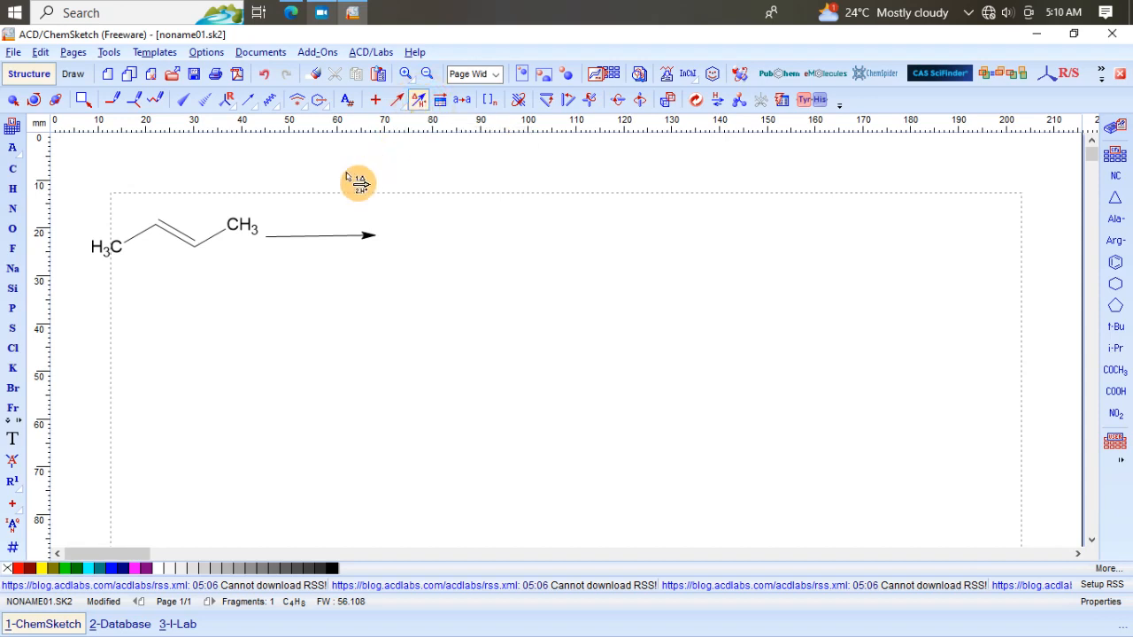
left_click(311, 239)
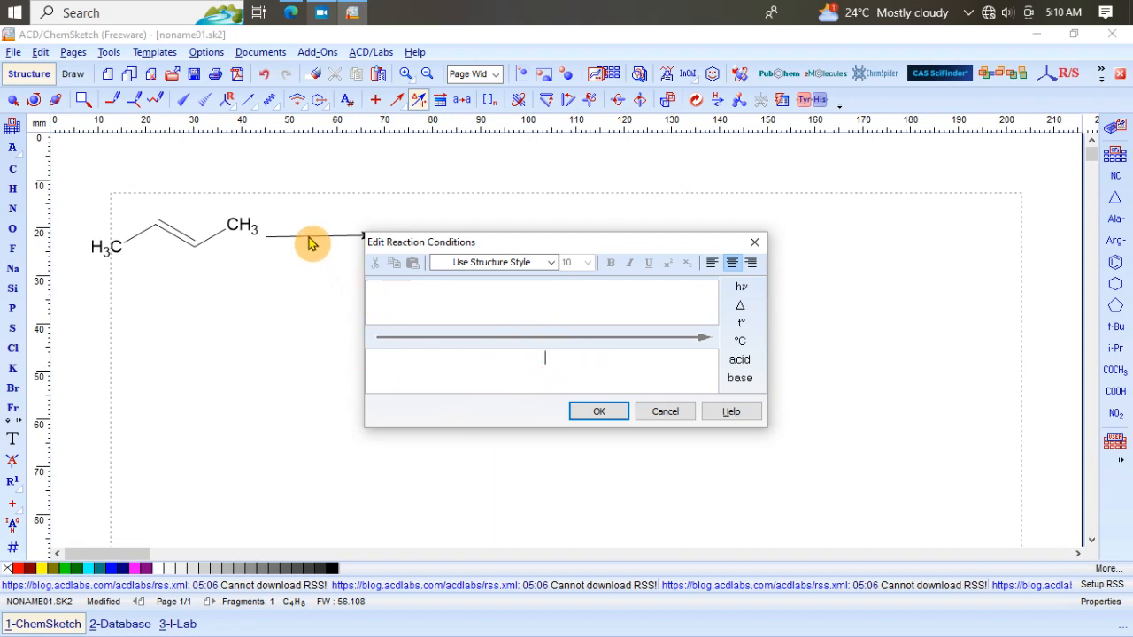
left_click(511, 303)
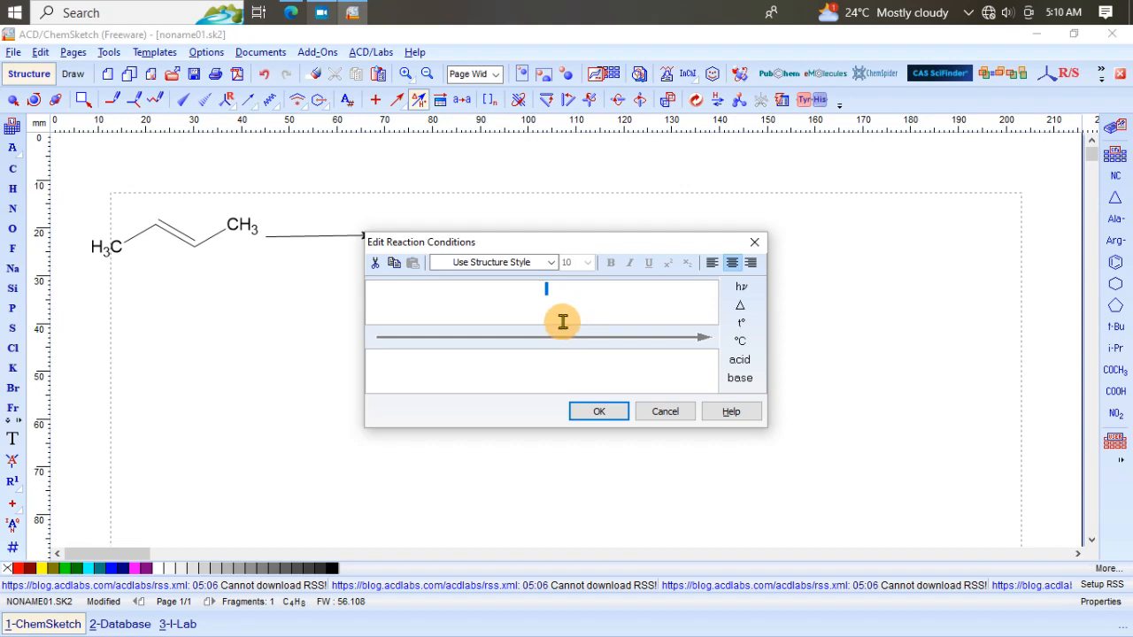
type("H2")
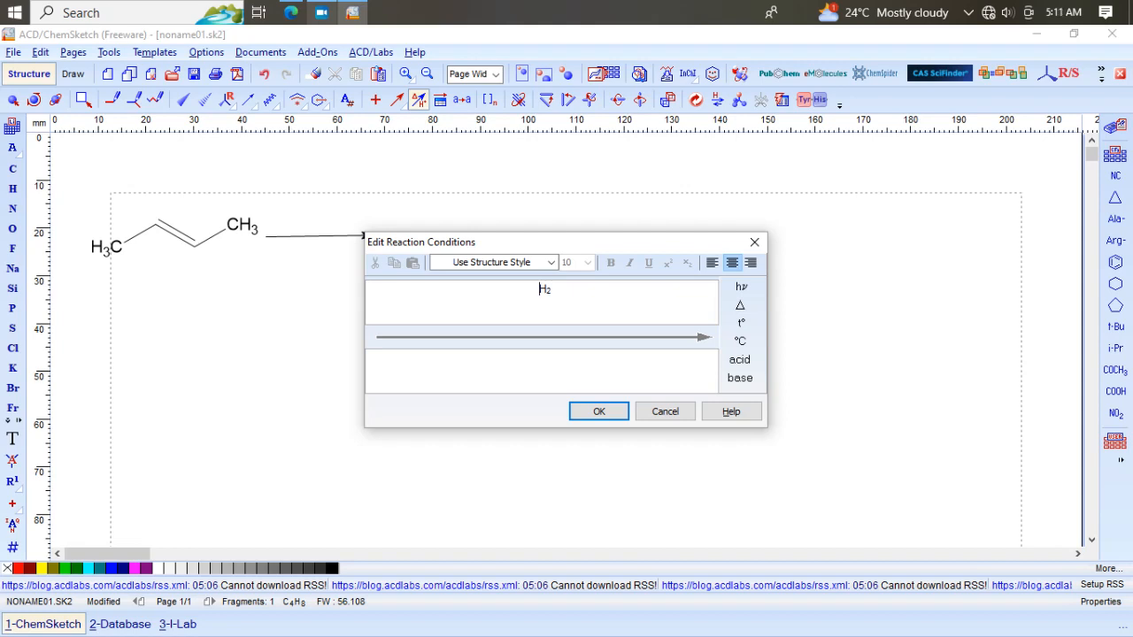
left_click(551, 377)
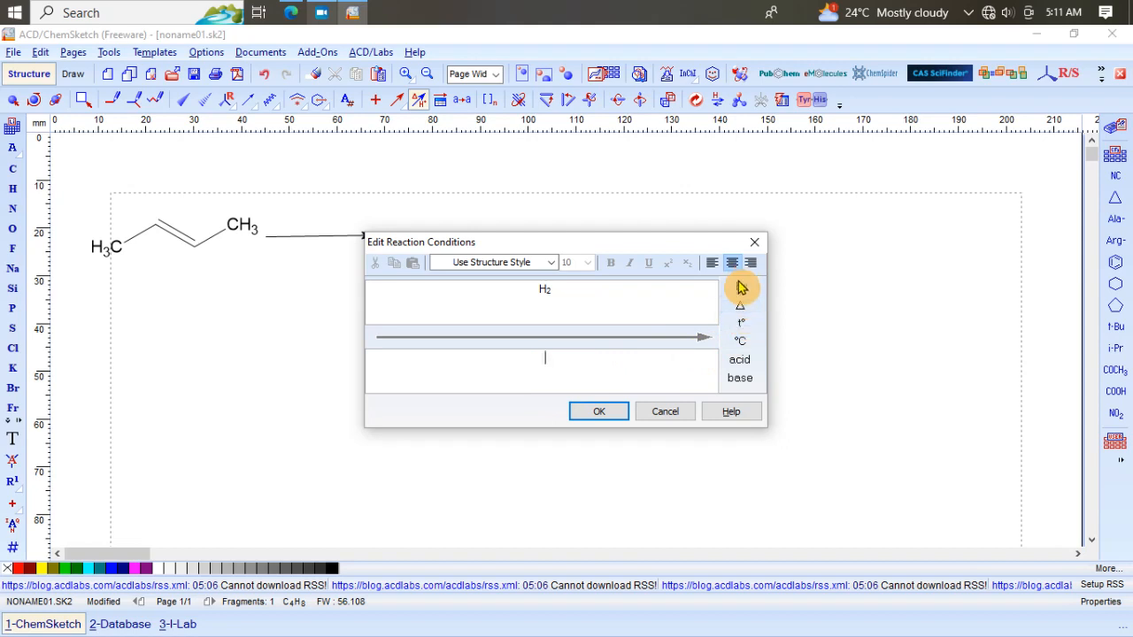
left_click(740, 362)
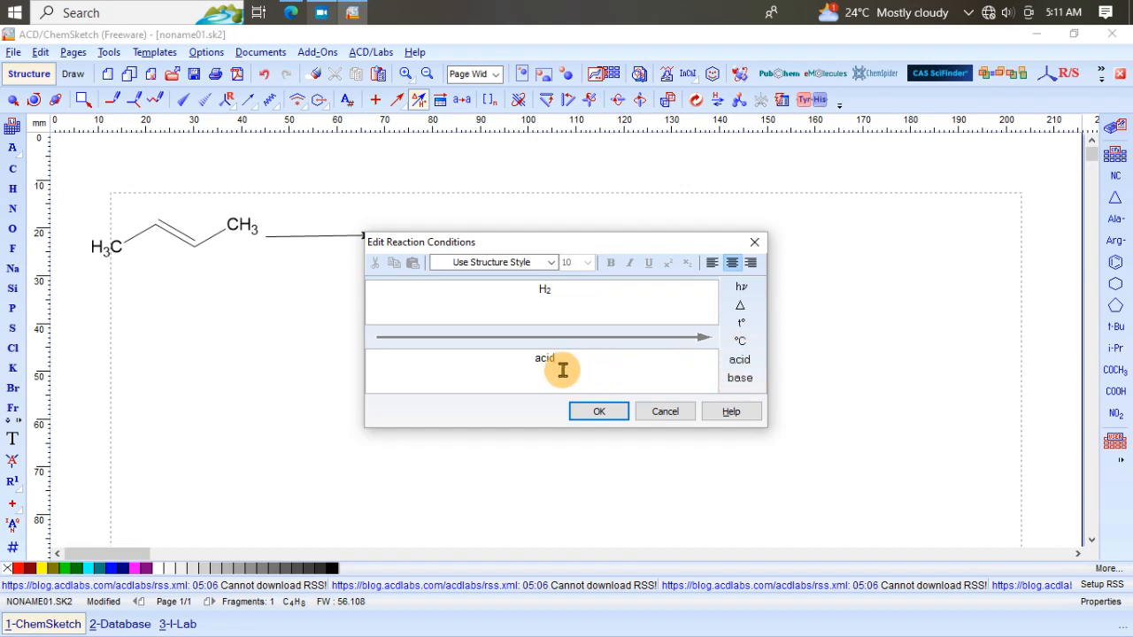
left_click(599, 416)
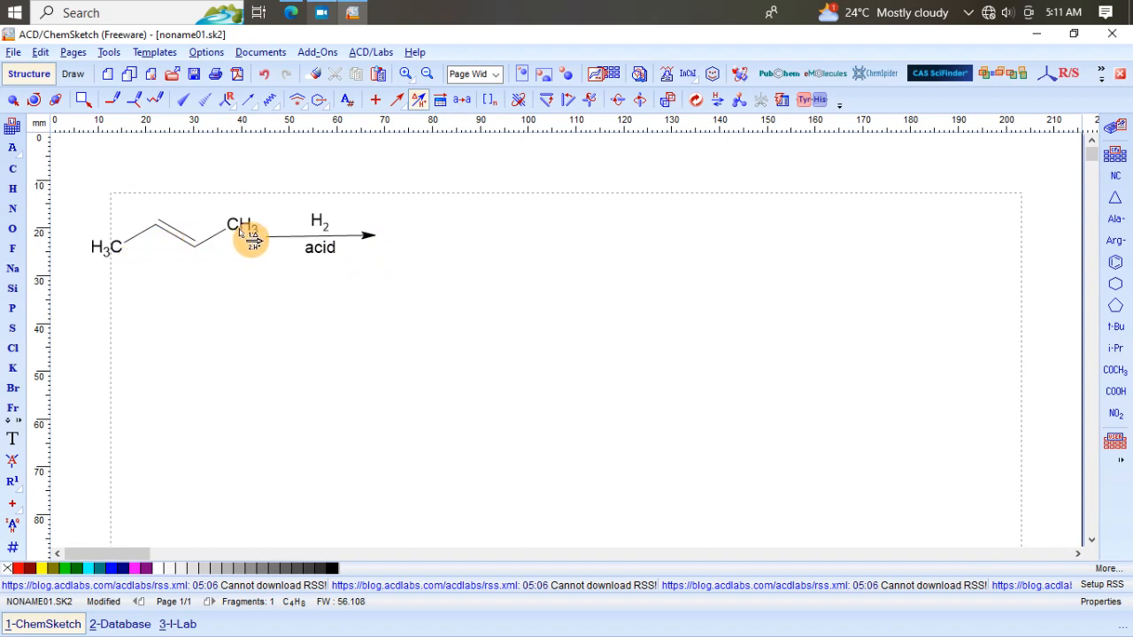
Step: Draw a butane chain after the arrow as the product and clean up its structure
left_click(112, 102)
left_click(113, 102)
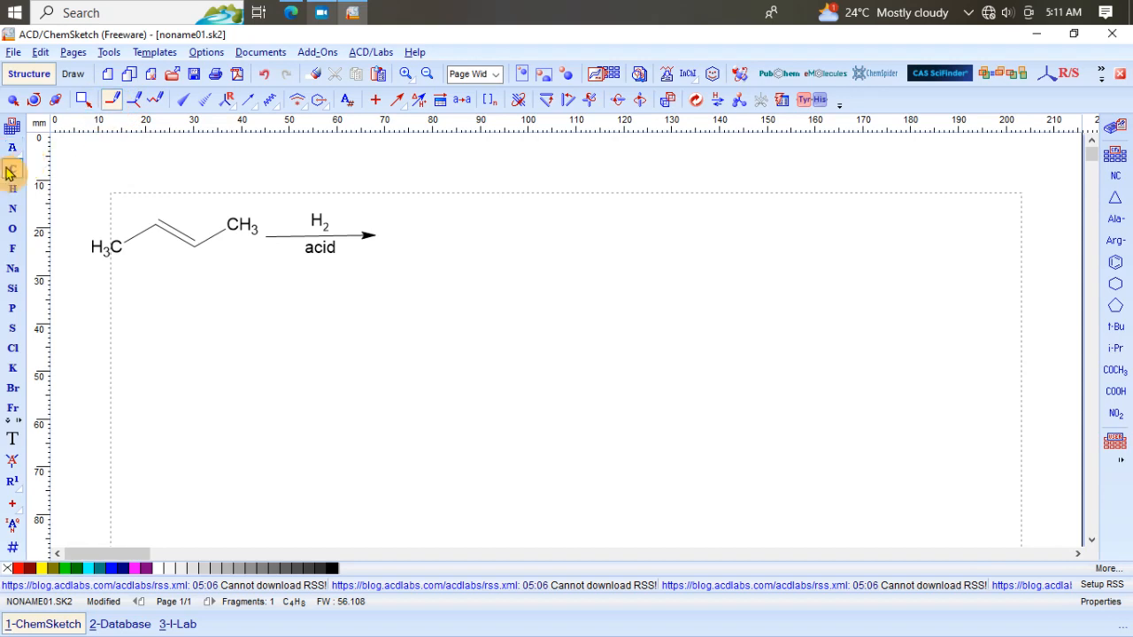
left_click(400, 251)
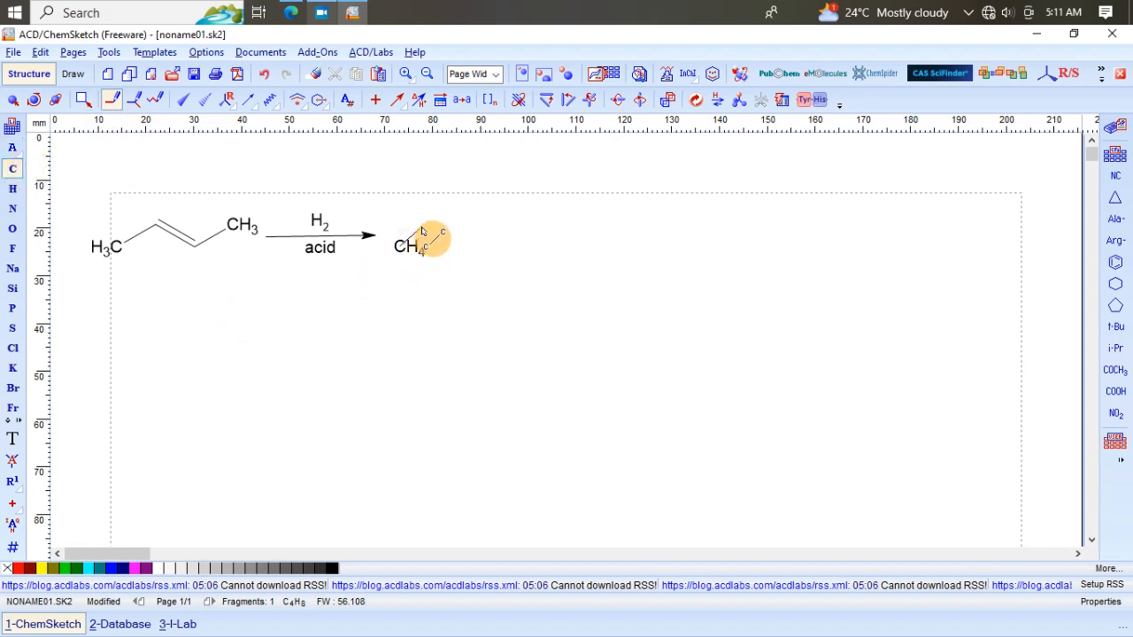
left_click_drag(422, 230, 529, 235)
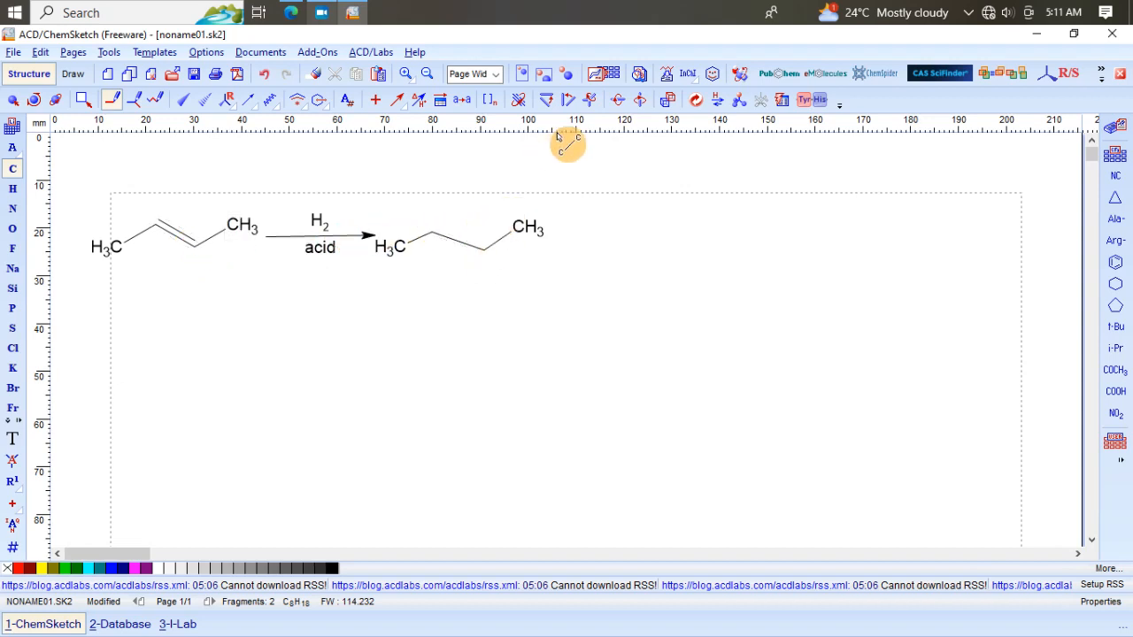
left_click(696, 102)
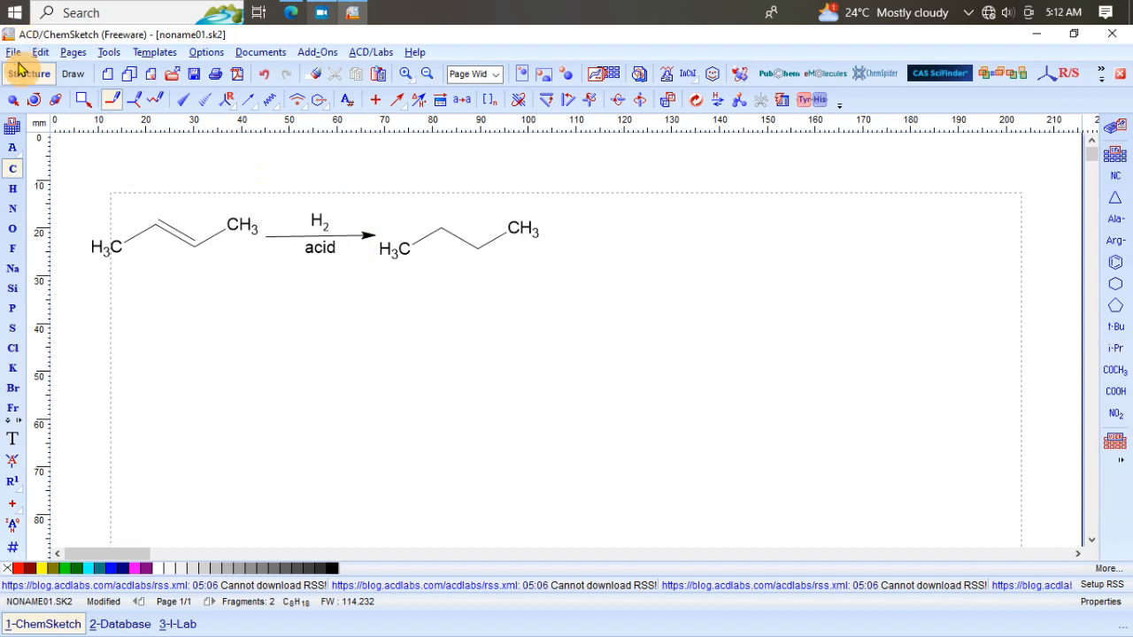
Step: Select the butane product and shift it slightly upward to line up with the reaction arrow
left_click(14, 100)
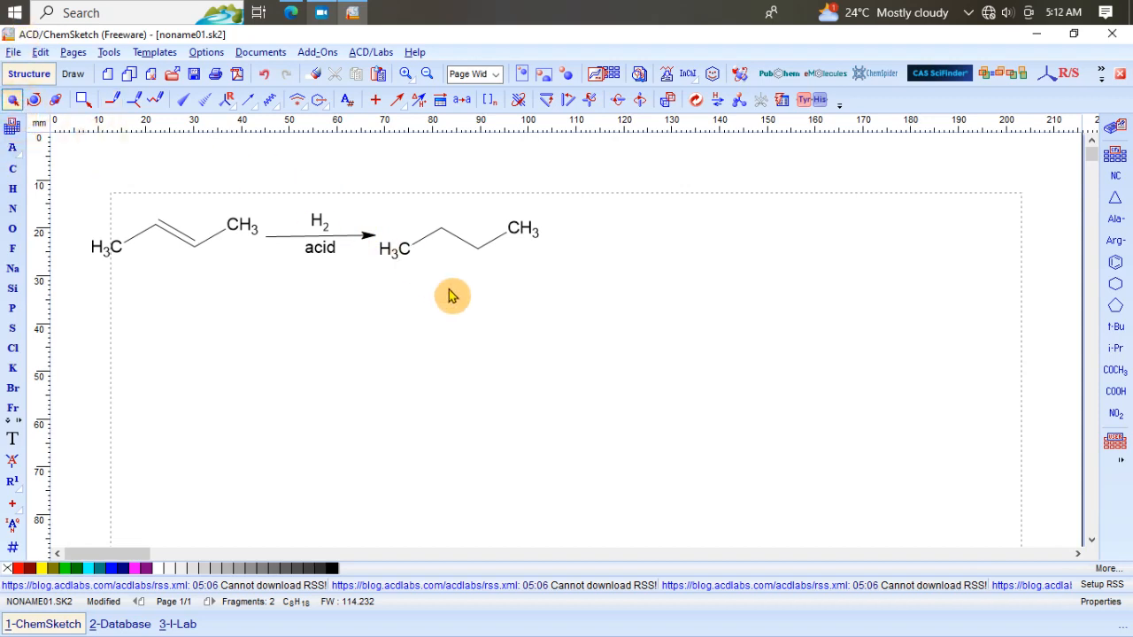
left_click(483, 252)
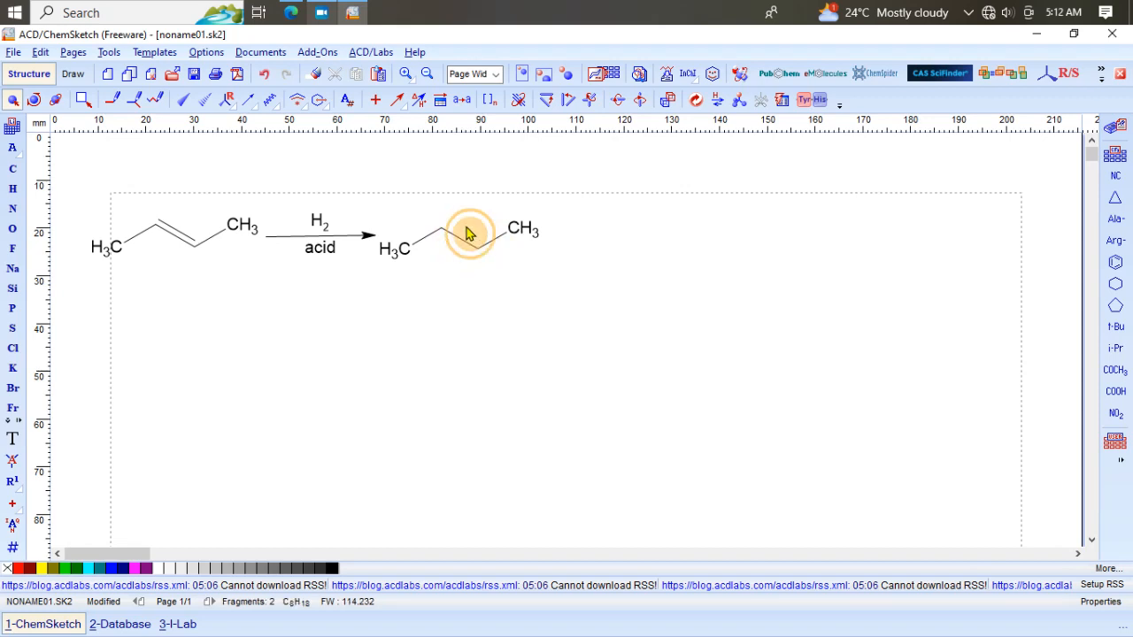
double_click(467, 229)
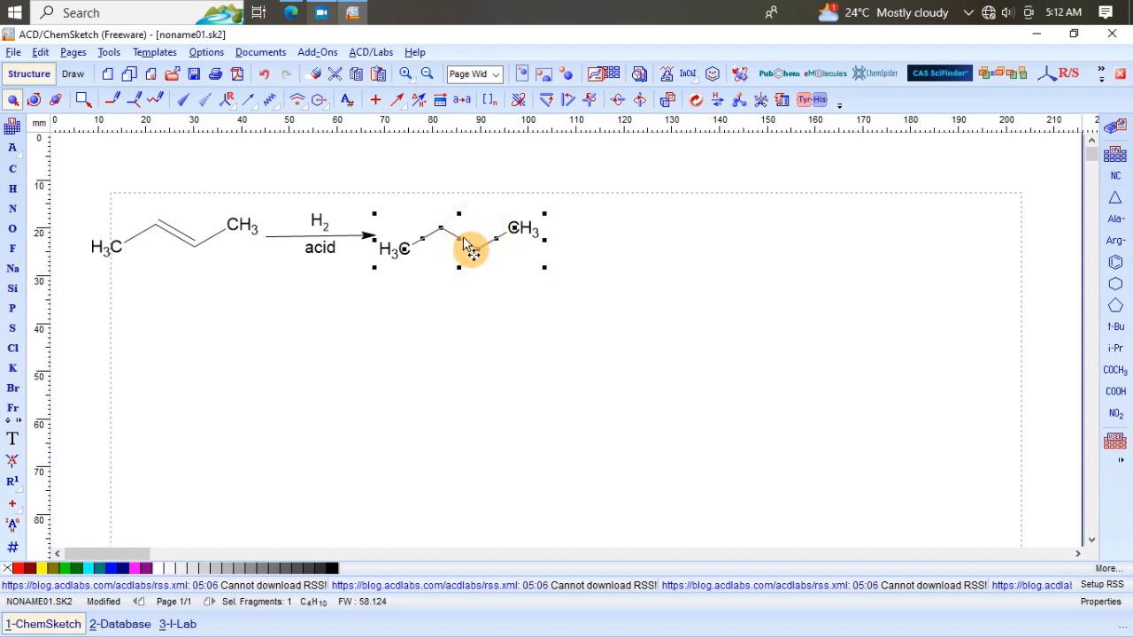
mouse_move(467, 253)
left_mouse_down()
mouse_move(488, 259)
mouse_move(474, 260)
mouse_move(469, 234)
left_mouse_up()
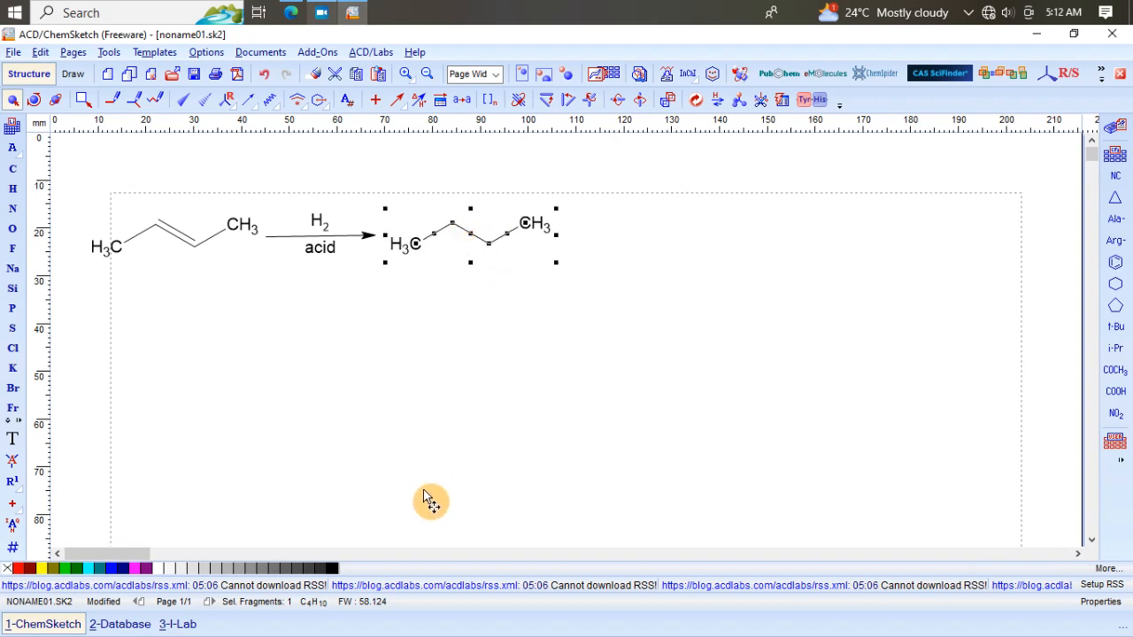
left_click(519, 435)
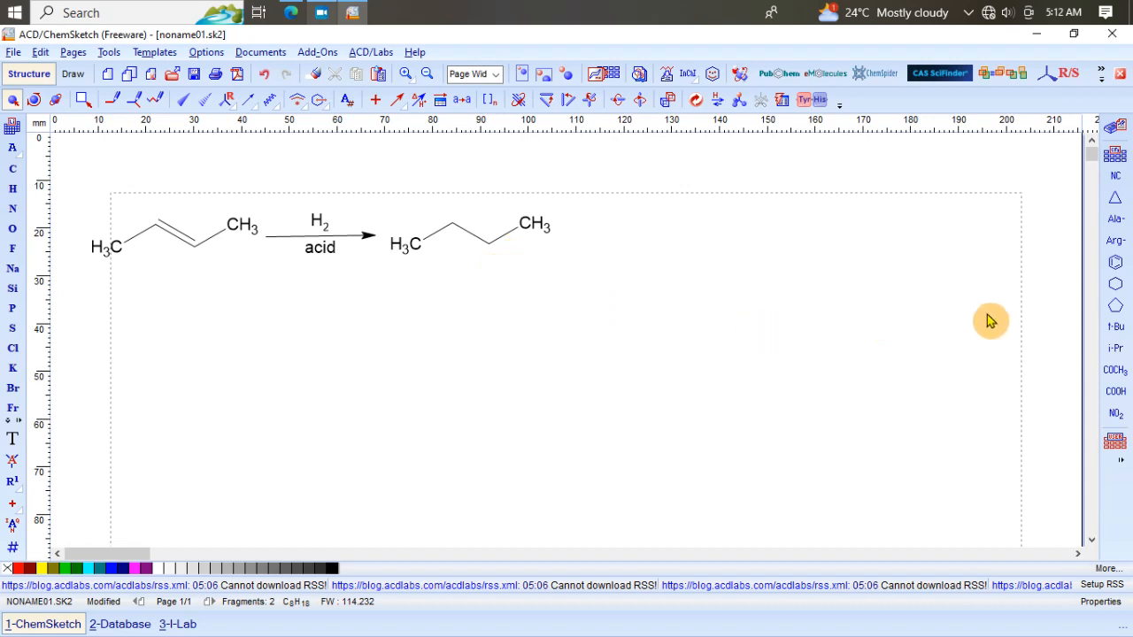
Step: Place a benzene ring below the 2-butene as the reactant of a second reaction
left_click(1115, 269)
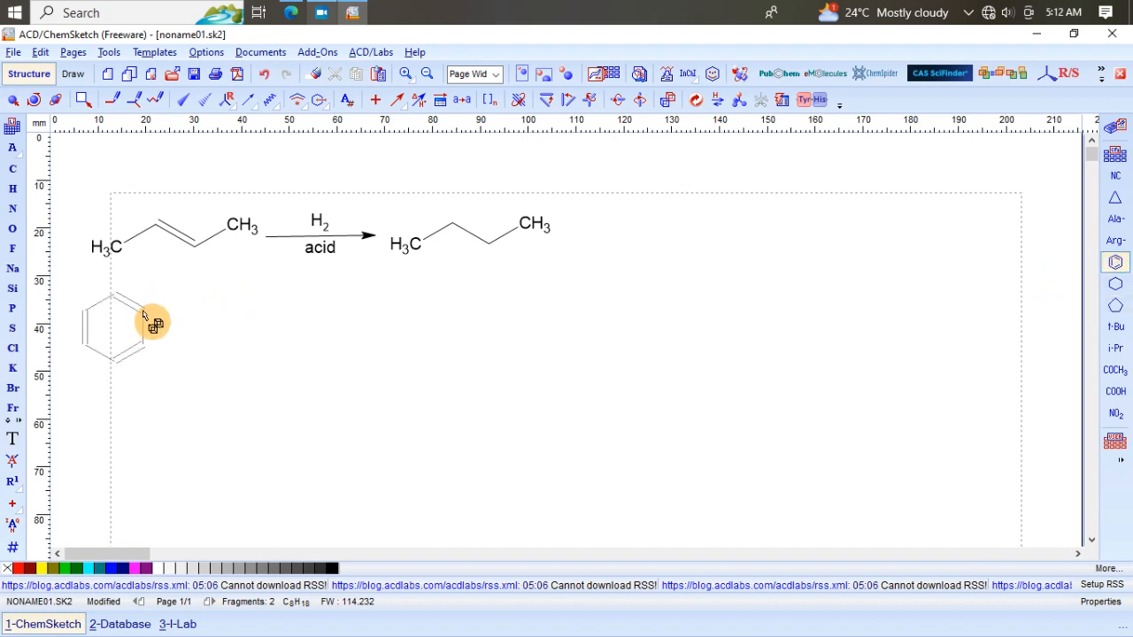
left_click(145, 316)
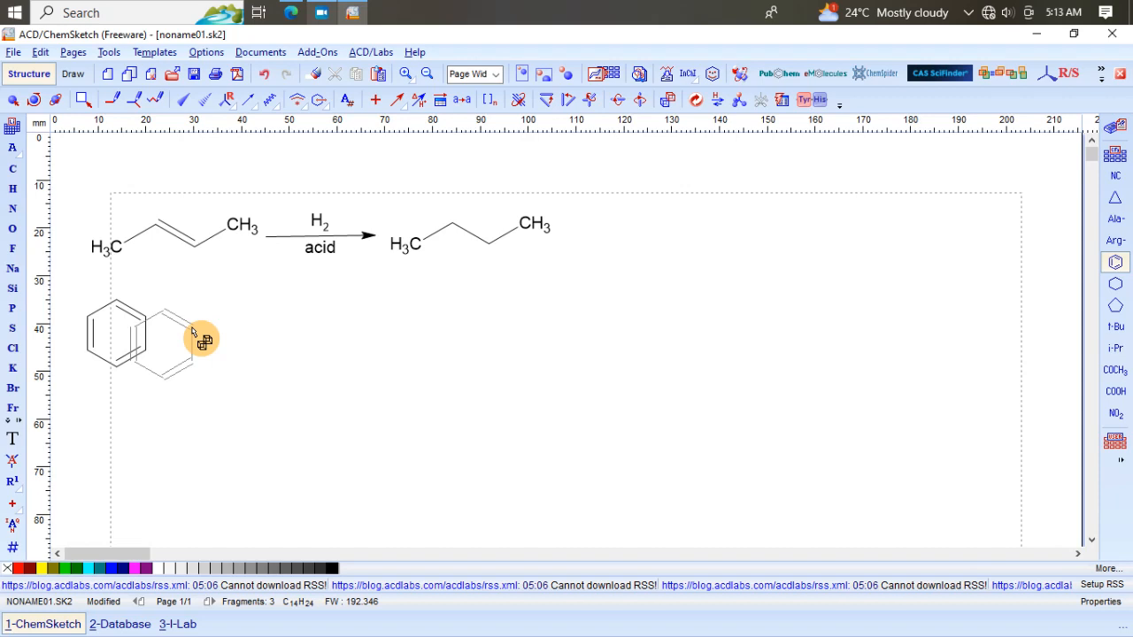
left_click_drag(193, 331, 123, 309)
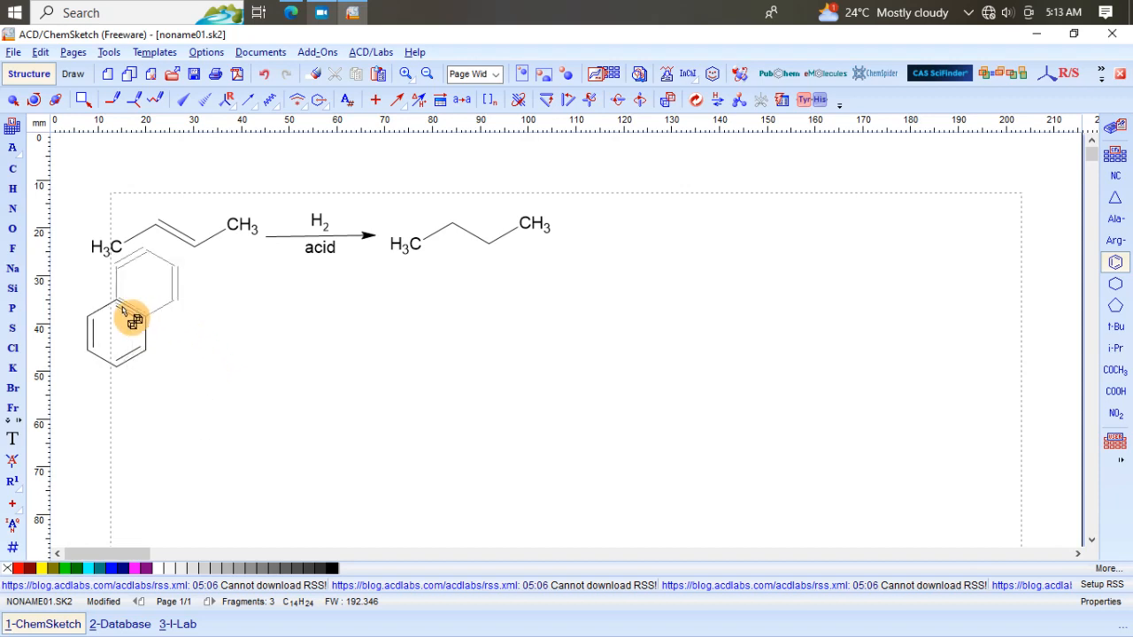
Step: Draw a double-line reaction arrow to the right of the benzene ring
left_click(397, 101)
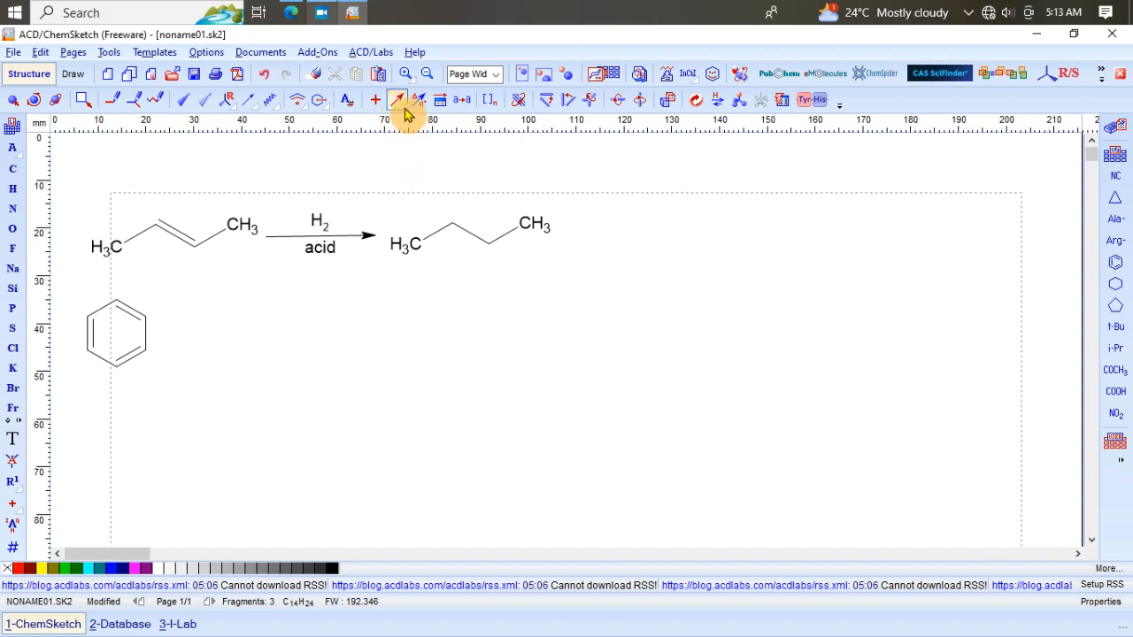
left_click(401, 103)
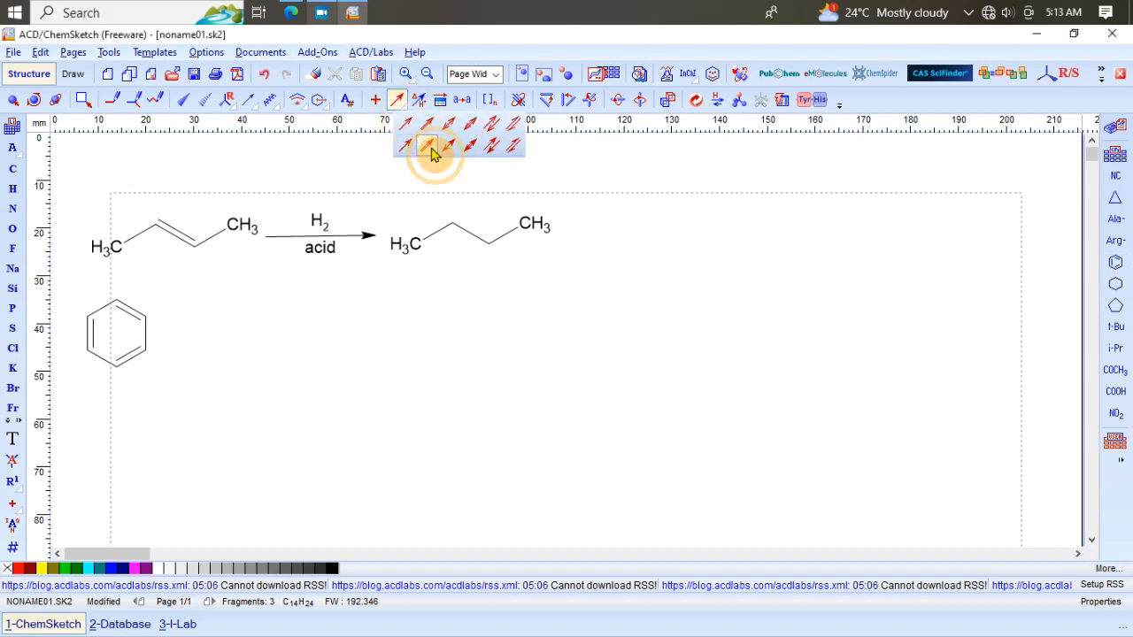
left_click(429, 146)
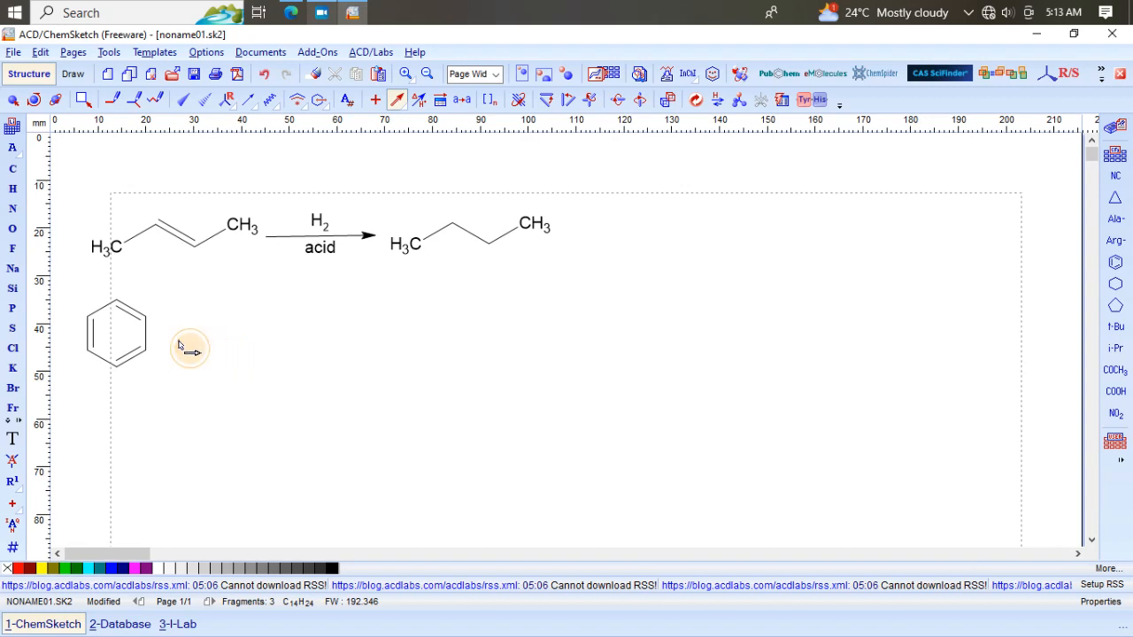
left_click_drag(179, 342, 279, 347)
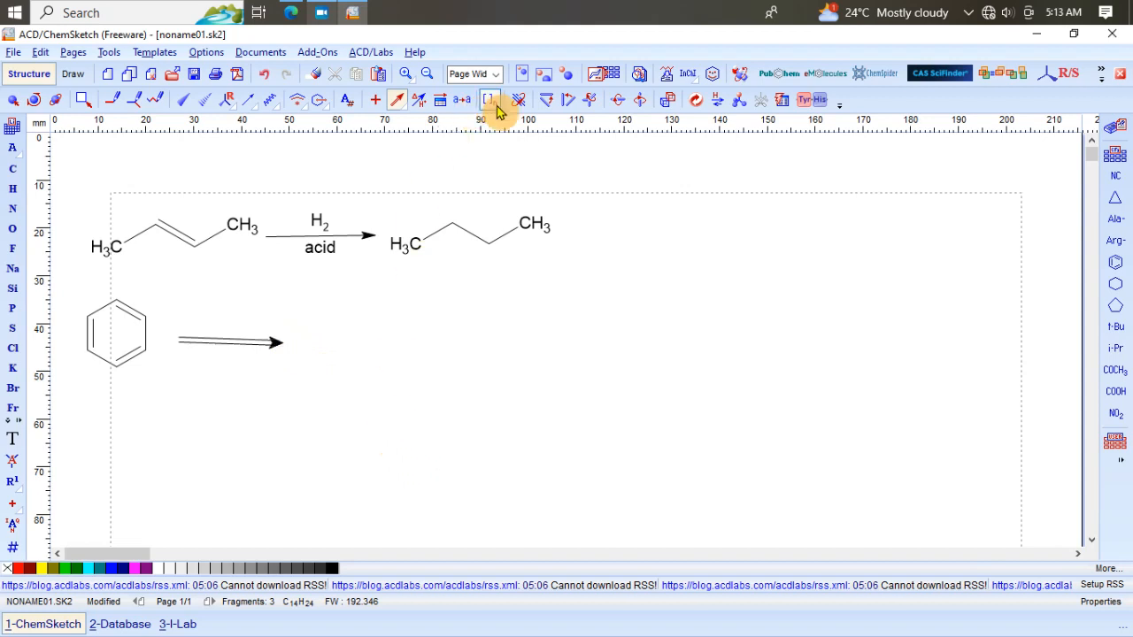
Step: Add the reaction condition NaNO2 +HCl above the double-line arrow
left_click(422, 104)
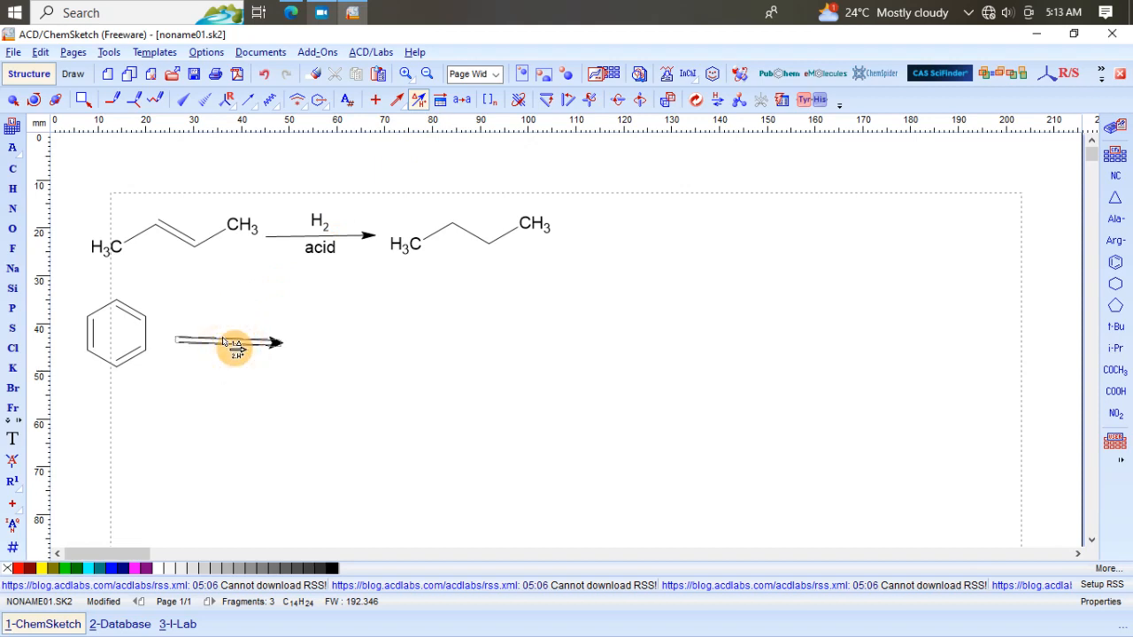
left_click(229, 343)
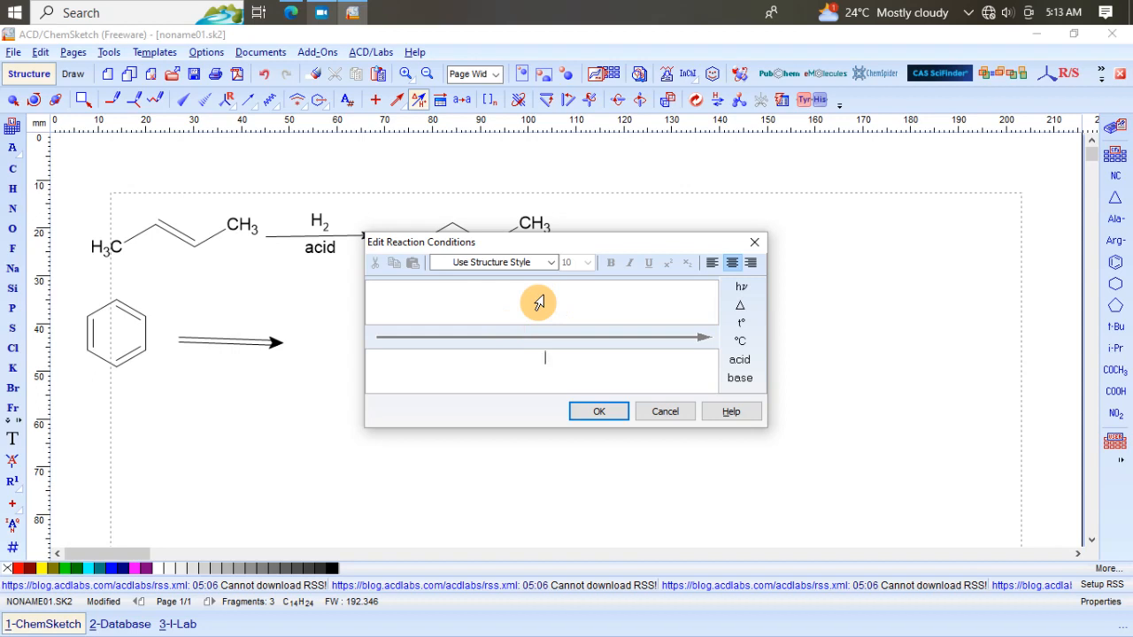
left_click(540, 303)
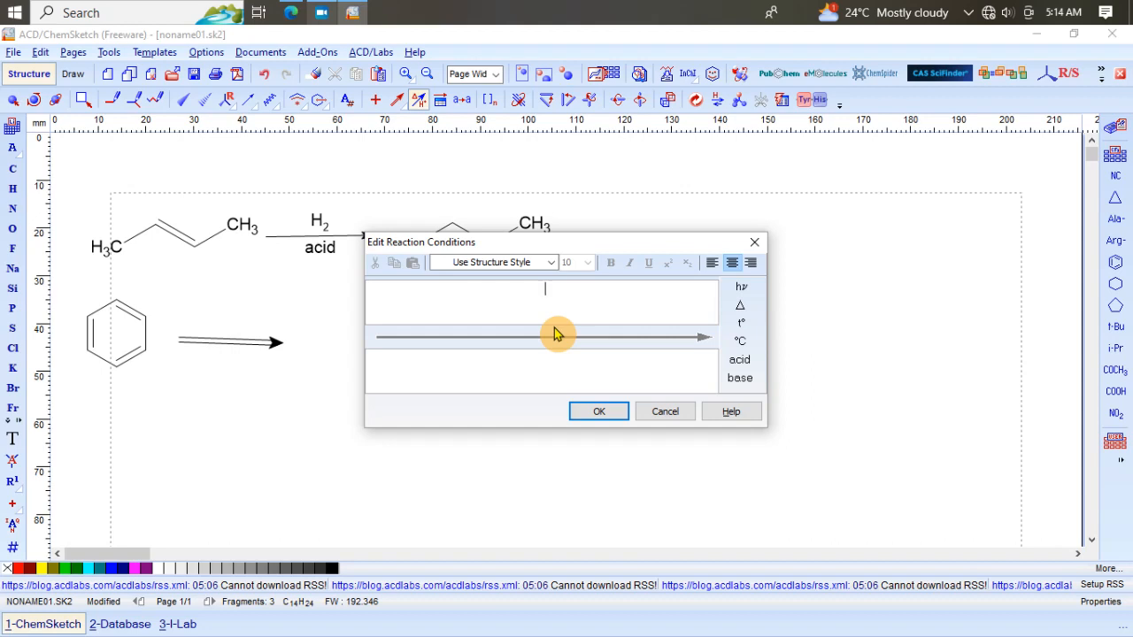
type("NaNO2")
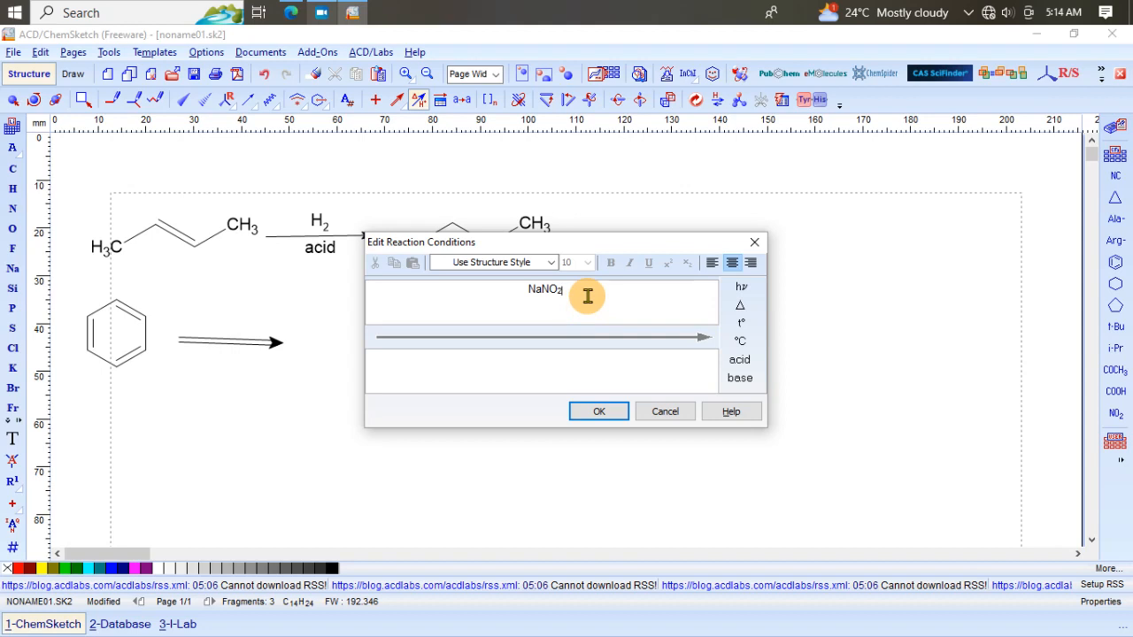
type("+")
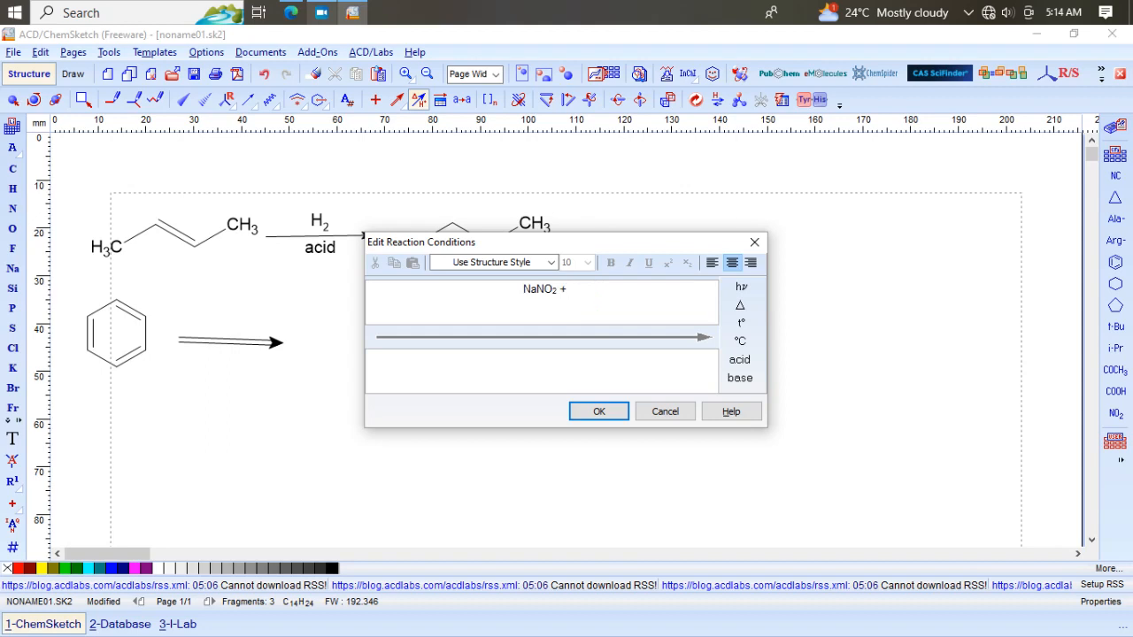
type("HCl")
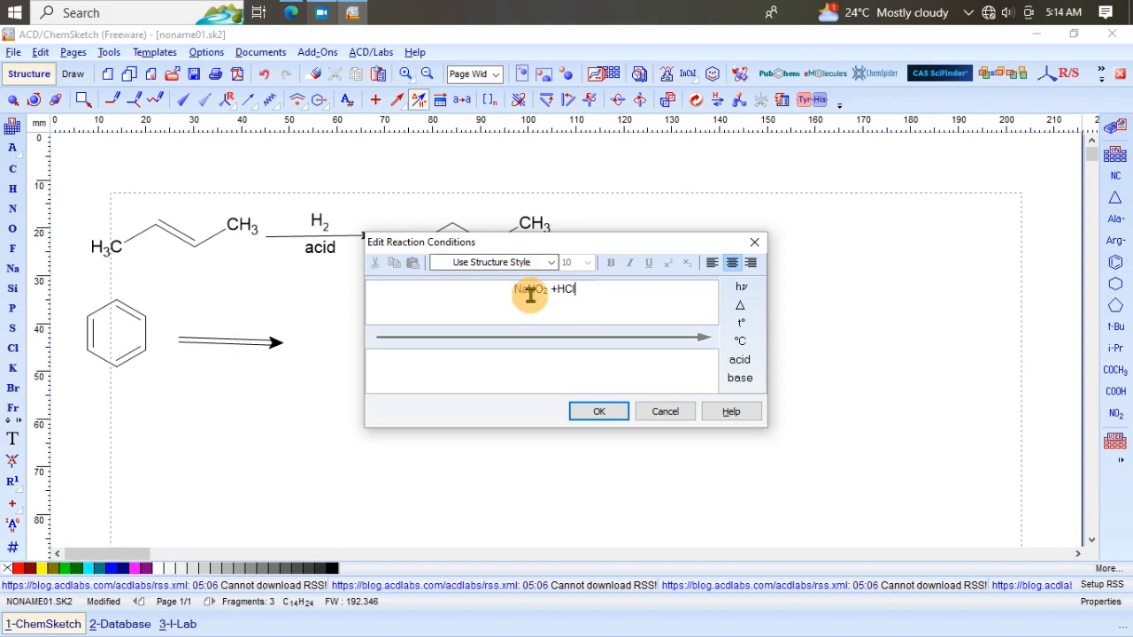
left_click(538, 371)
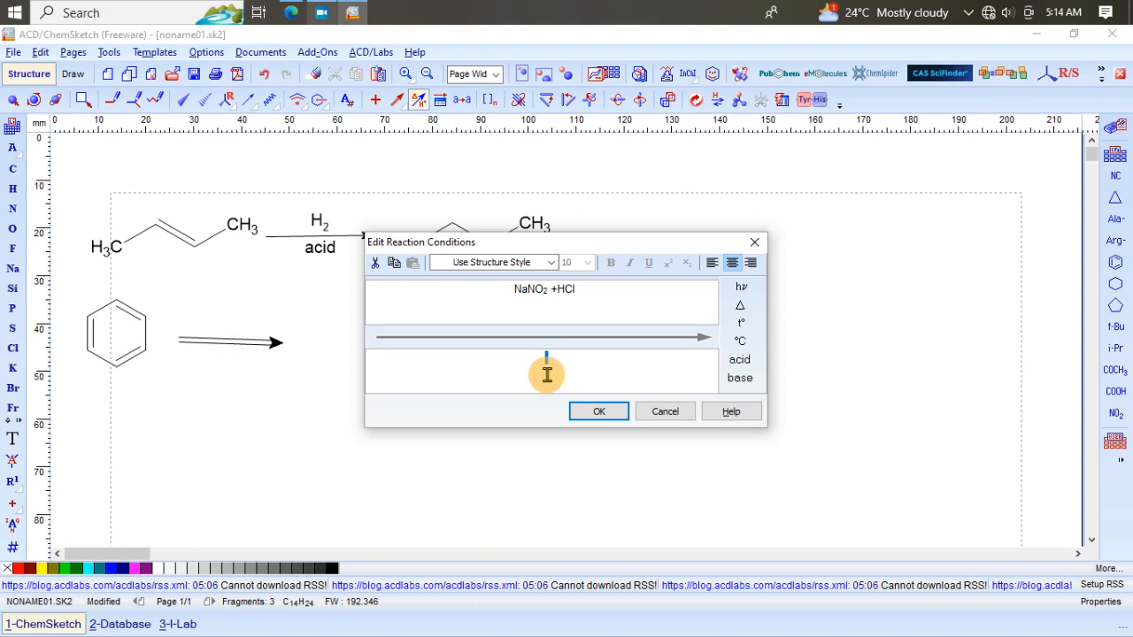
left_click(602, 411)
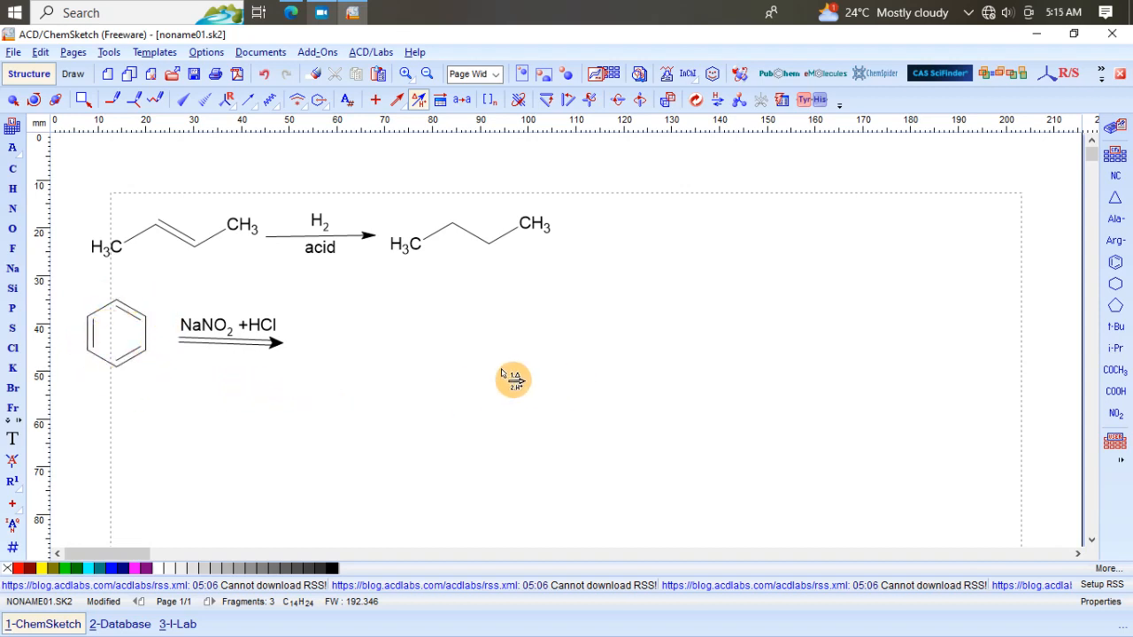
Step: Place a benzene ring after the double-line arrow and attach a diazonium N–N group to it
left_click(1116, 261)
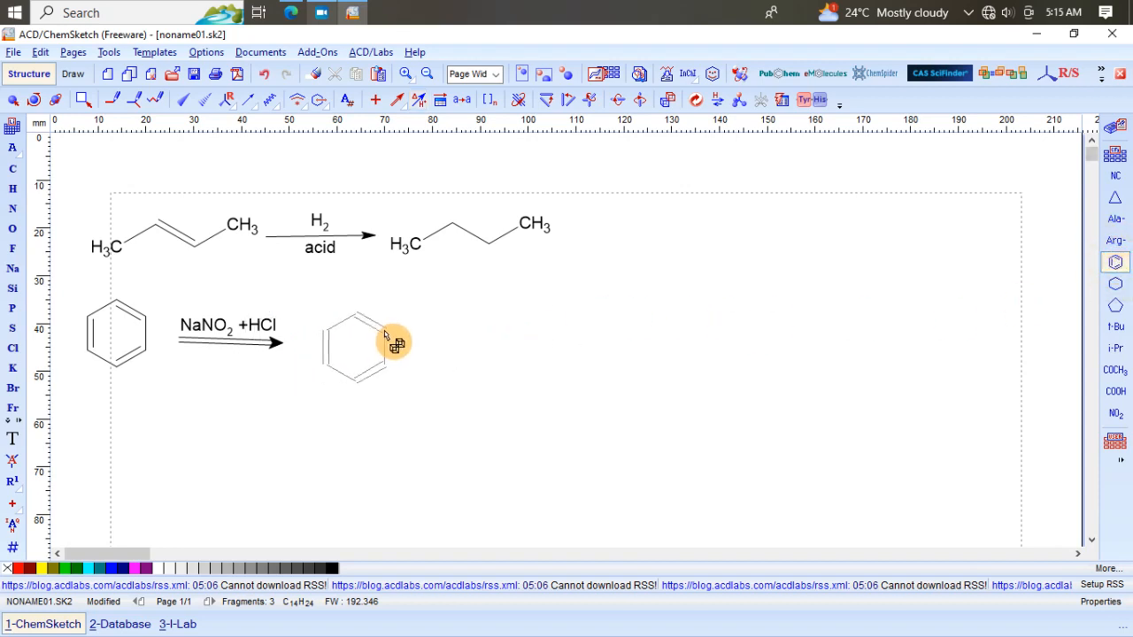
left_click(385, 329)
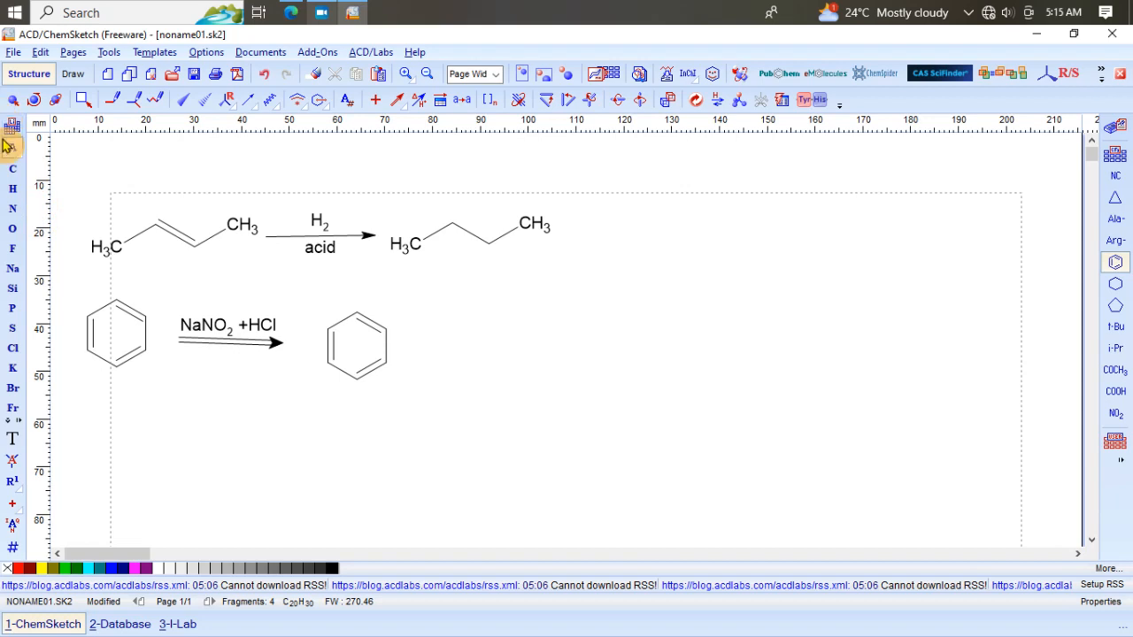
left_click(14, 209)
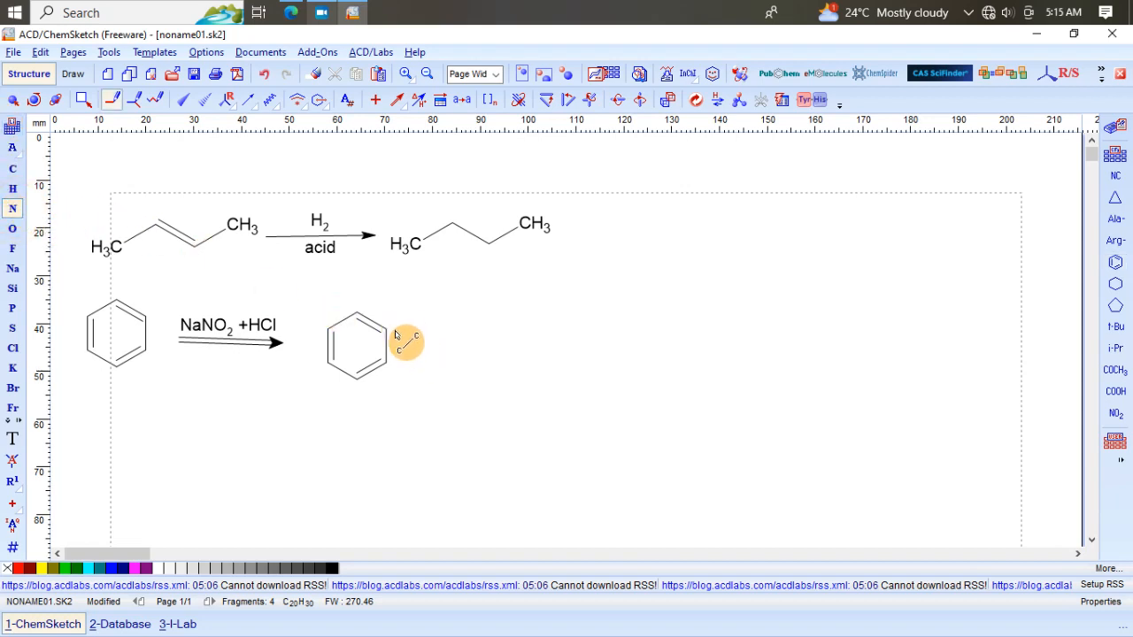
left_click_drag(390, 331, 409, 322)
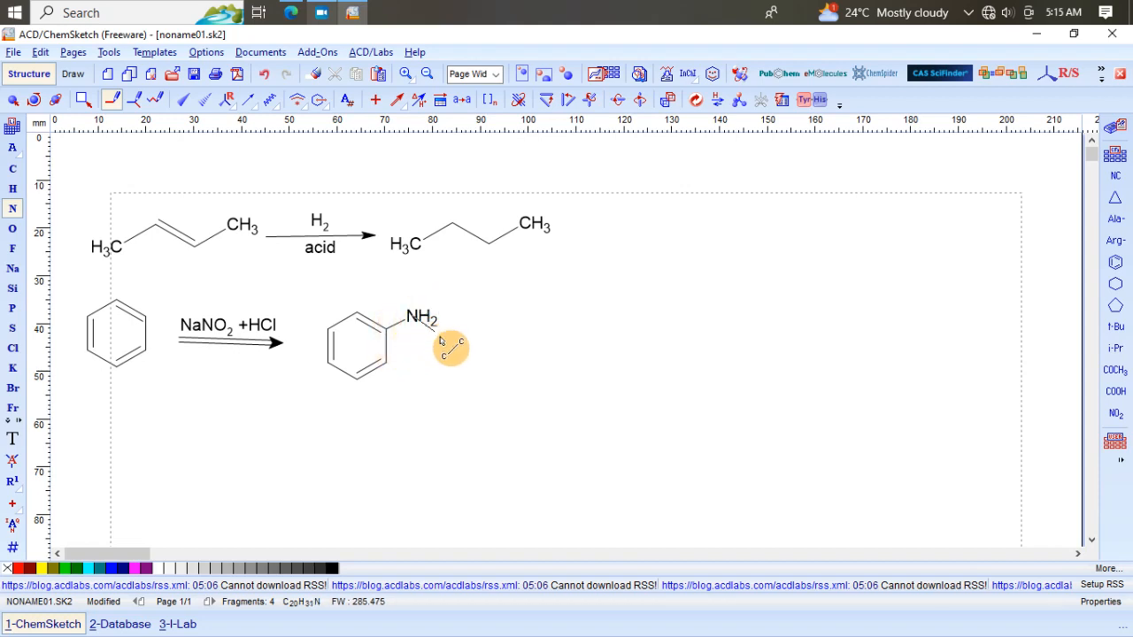
left_click_drag(415, 317, 442, 339)
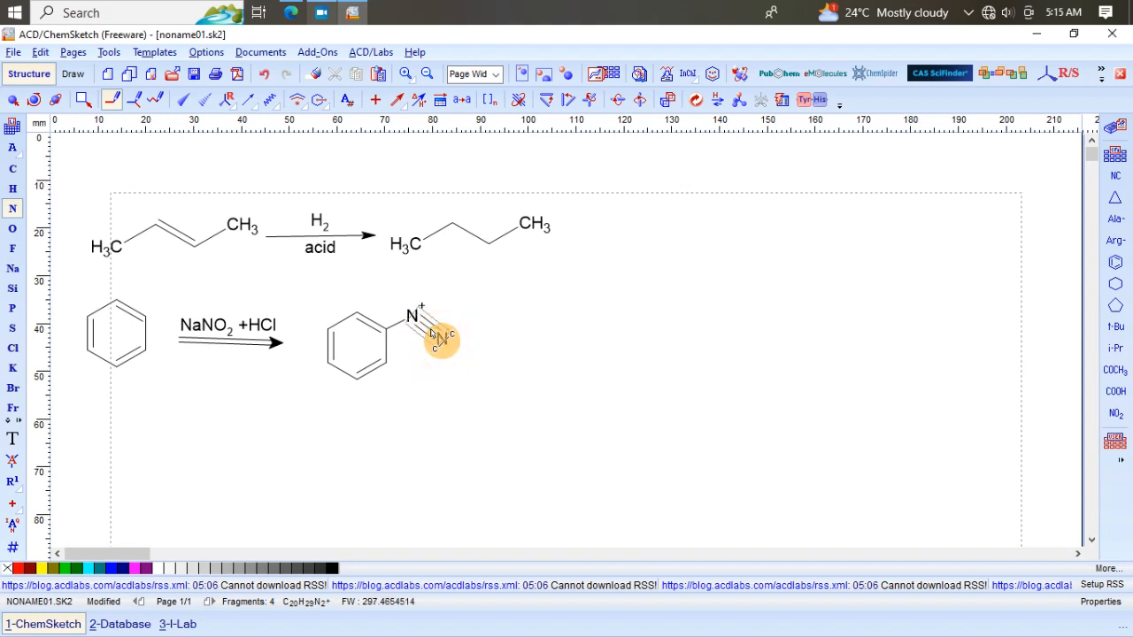
left_click_drag(433, 334, 443, 339)
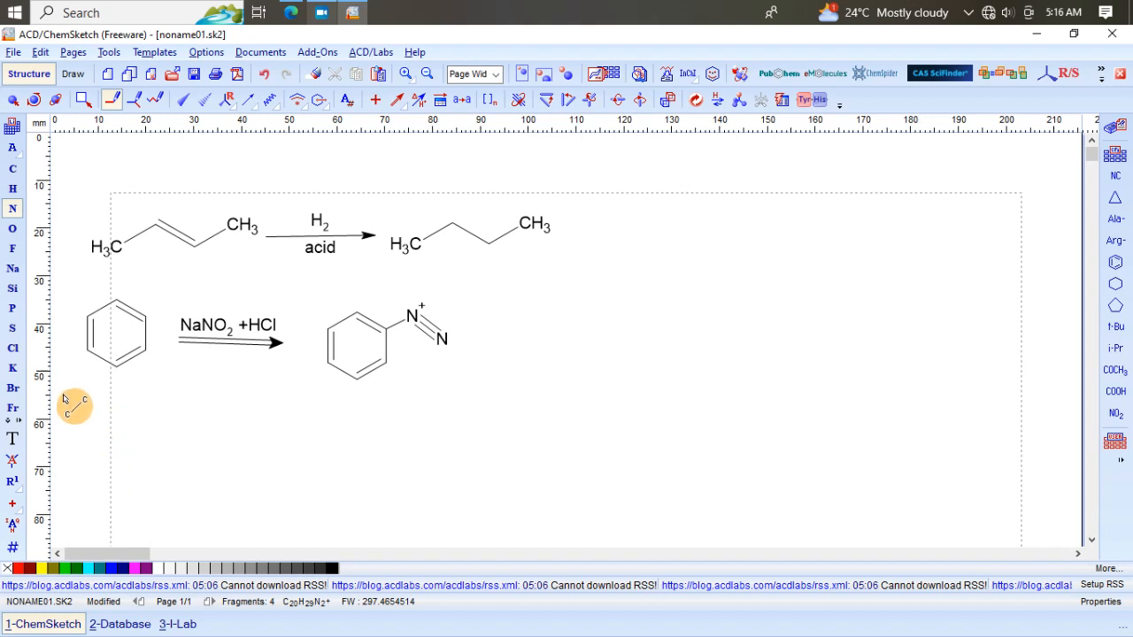
Step: Draw a five-carbon chain below the benzene reaction and clean up the structures
left_click(14, 170)
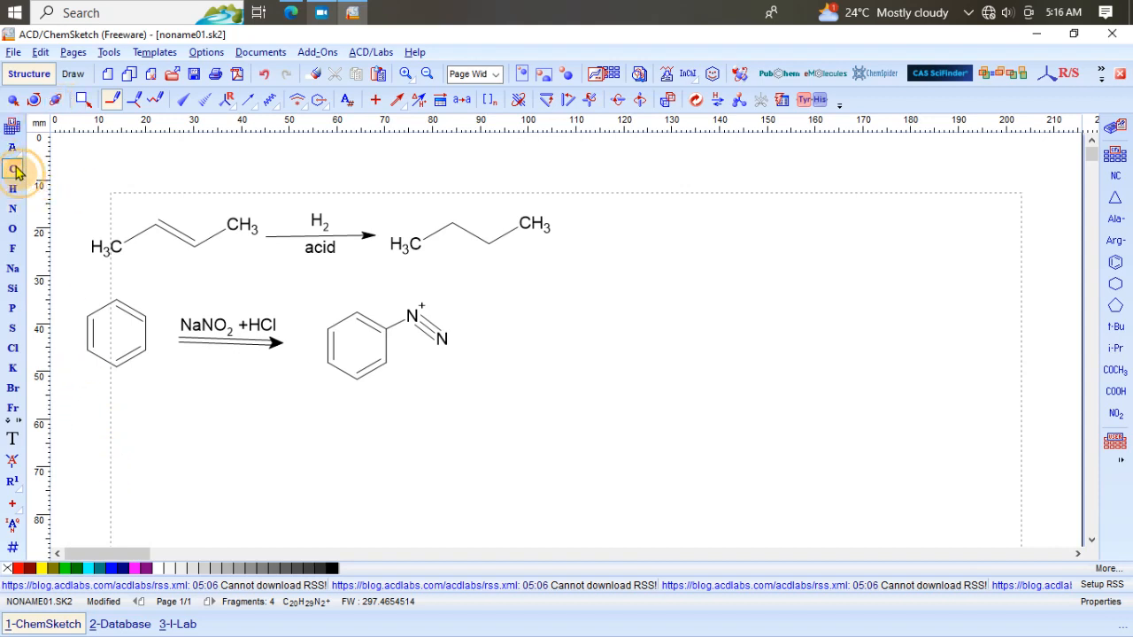
left_click(91, 455)
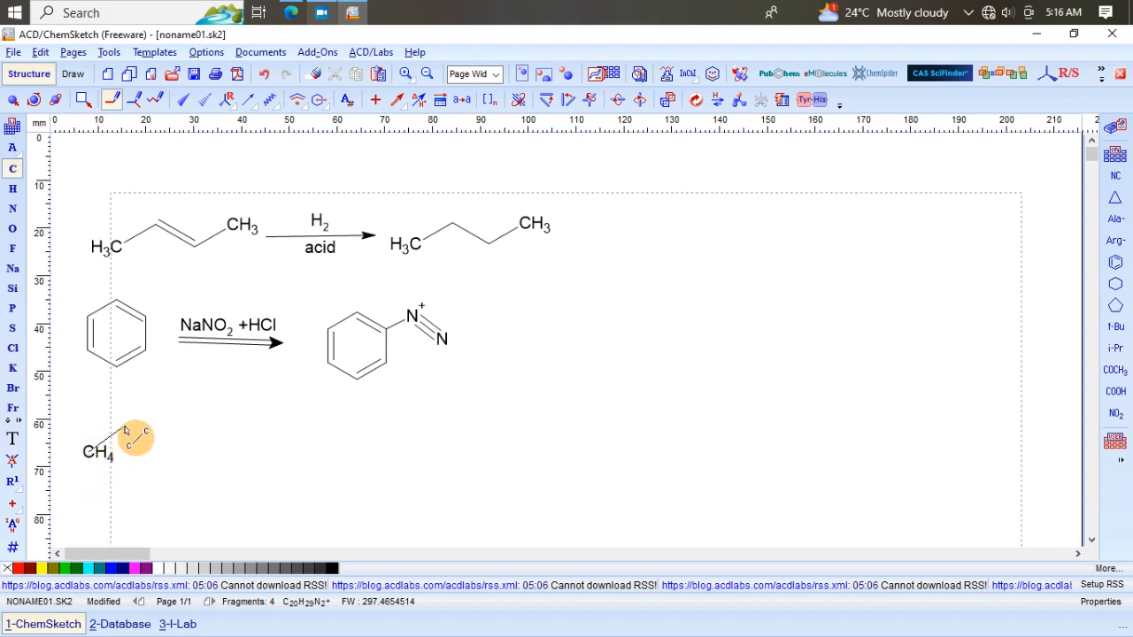
left_click_drag(125, 431, 206, 434)
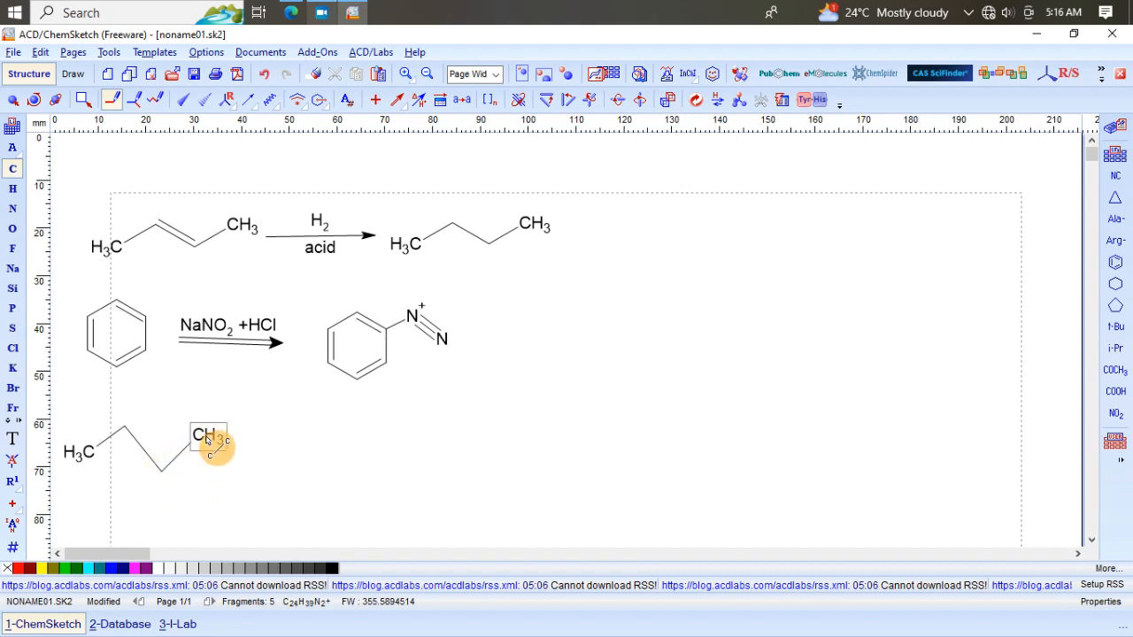
left_click_drag(205, 440, 267, 480)
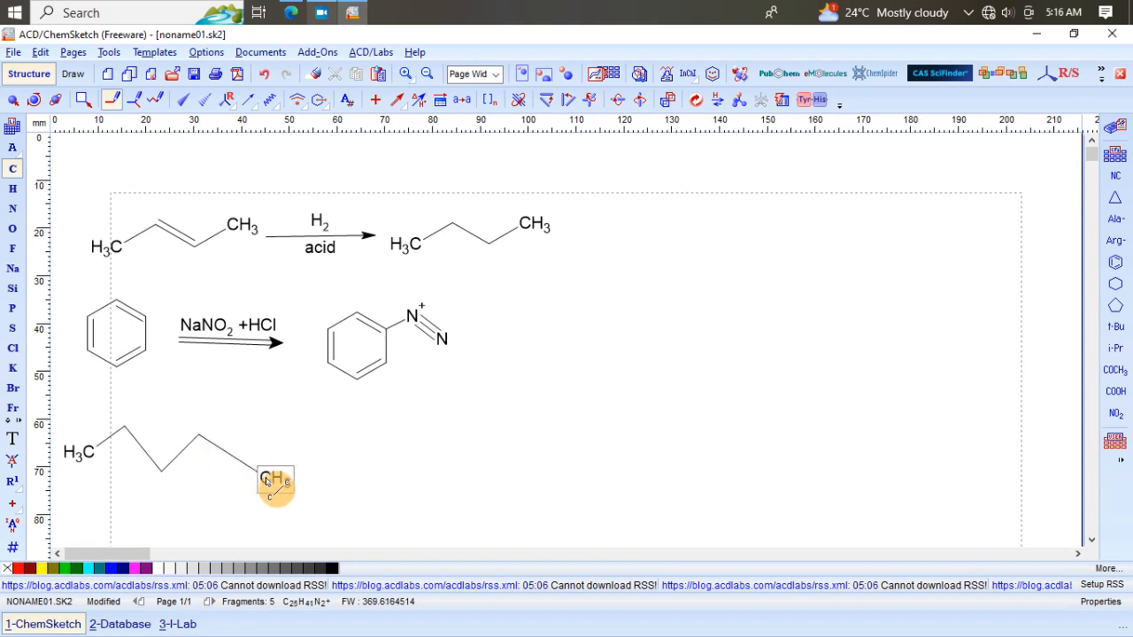
left_click(696, 101)
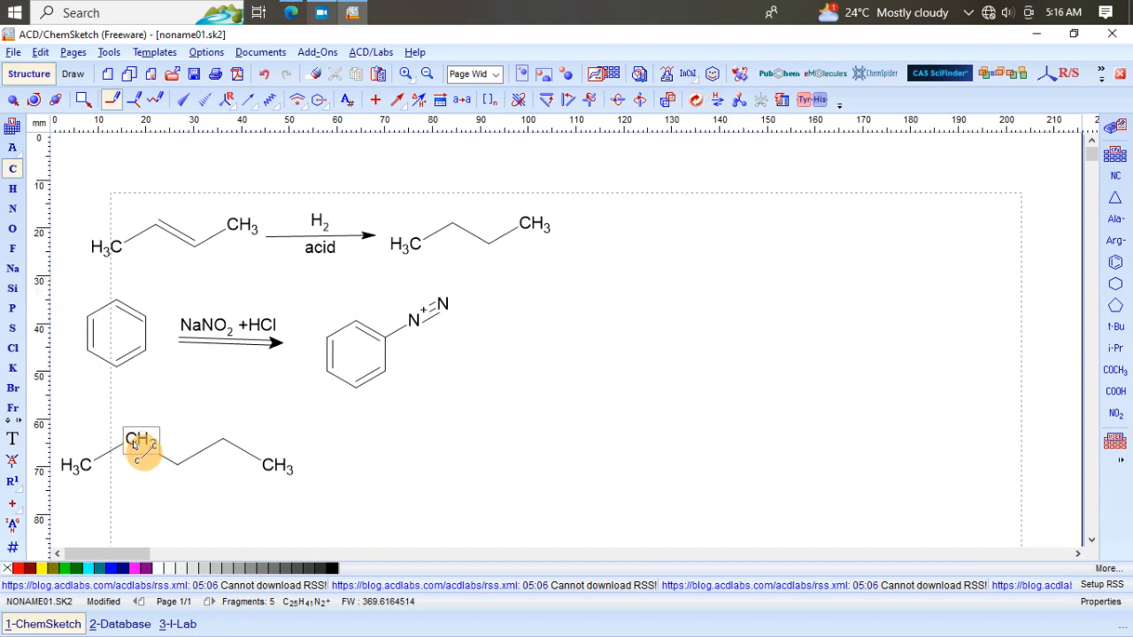
Step: Add a double-bonded oxygen to the chain's second carbon to make 2-pentanone and clean up the structure
left_click(12, 230)
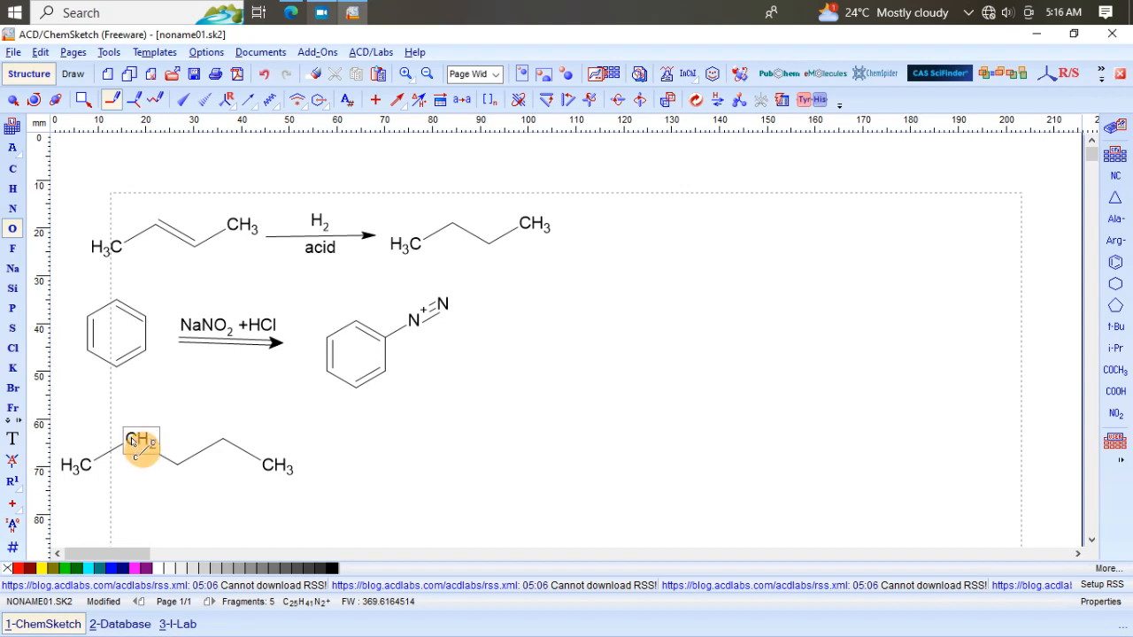
left_click_drag(131, 440, 135, 420)
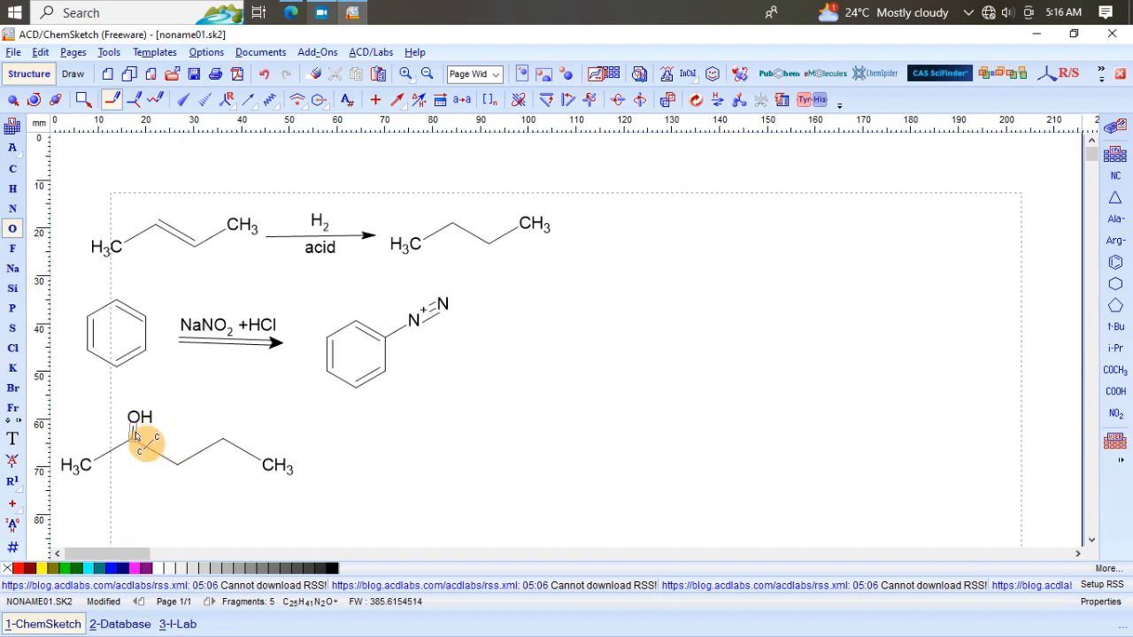
left_click(134, 433)
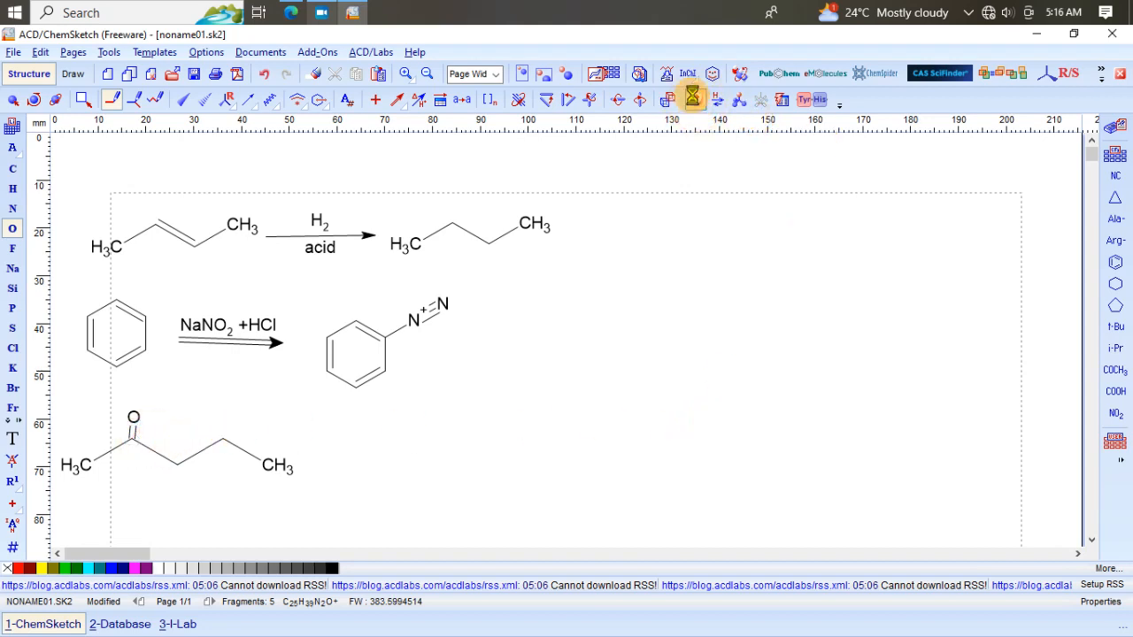
left_click(696, 100)
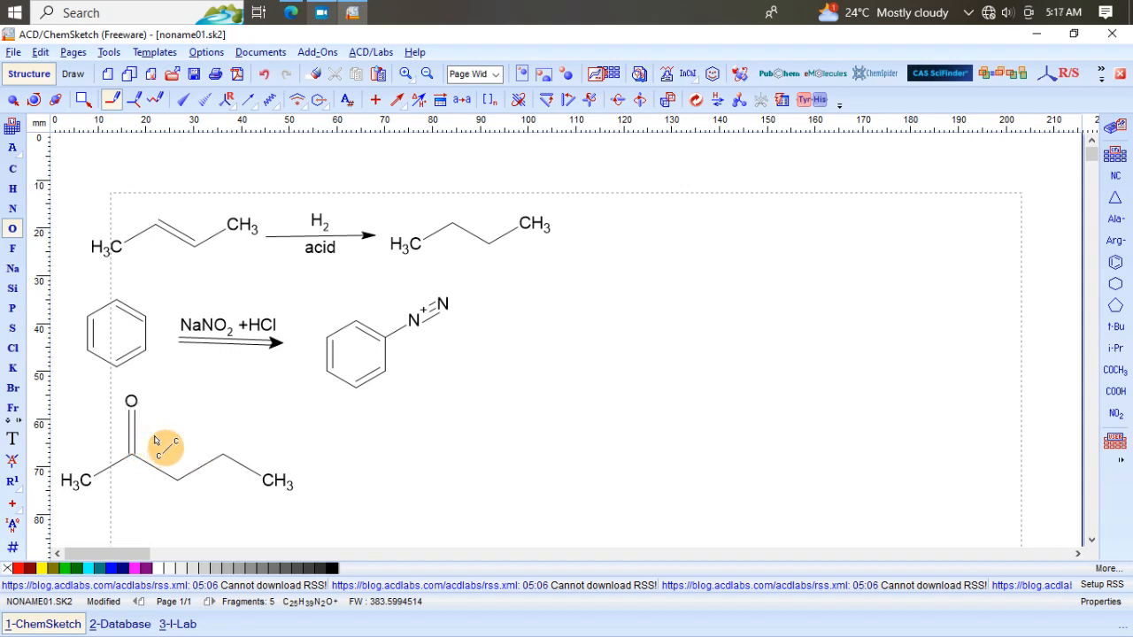
Step: Draw a plain reaction arrow to the right of the 2-pentanone structure
left_click(402, 107)
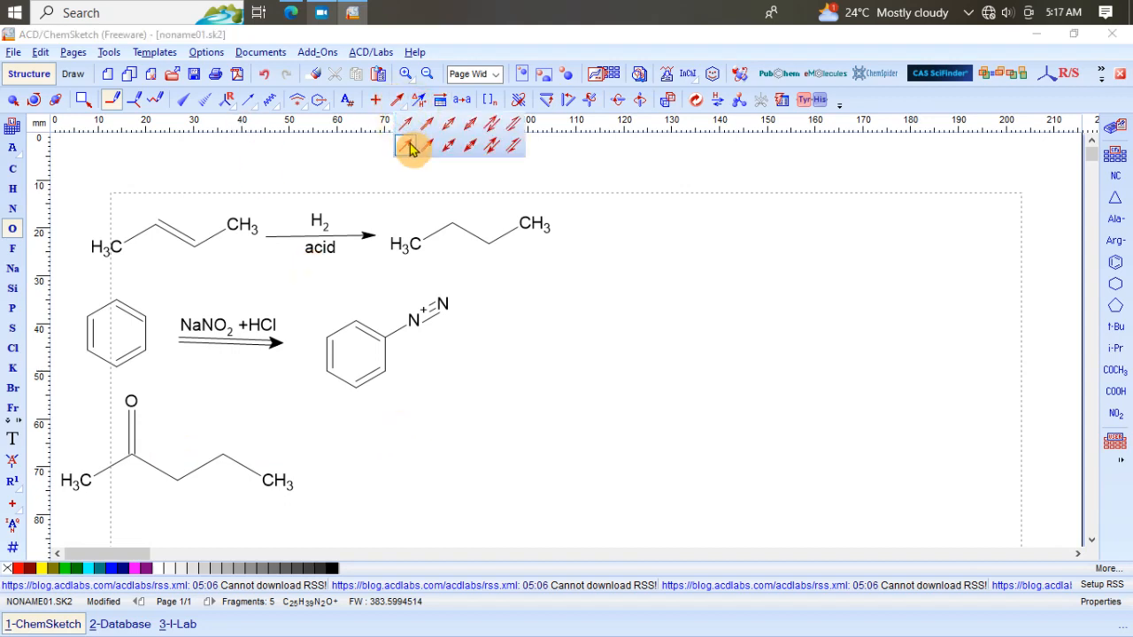
left_click(408, 147)
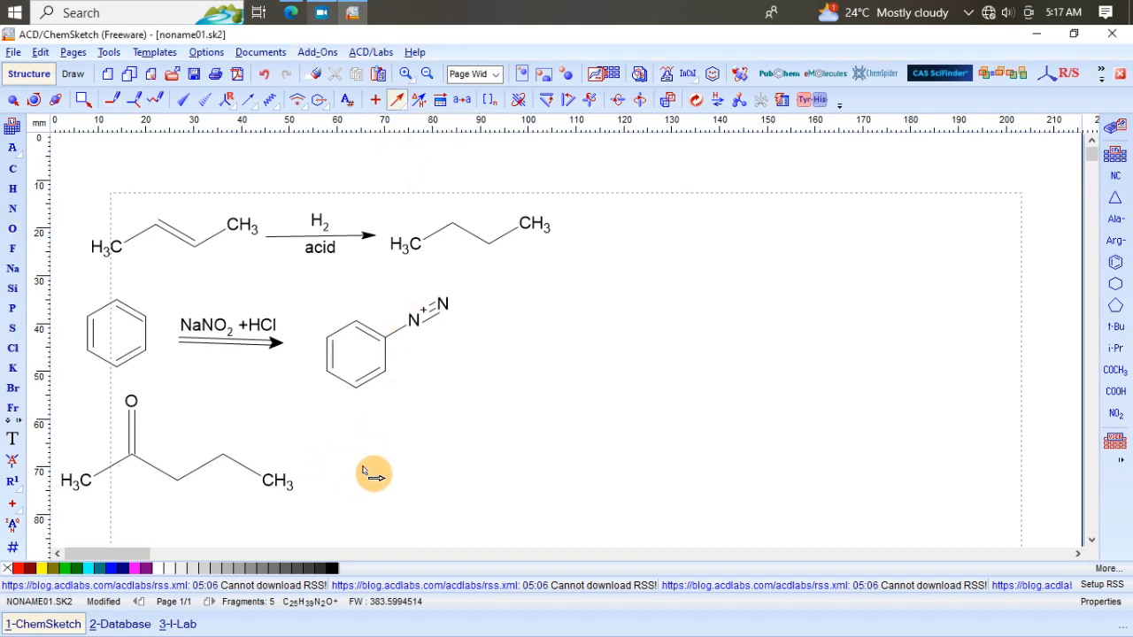
left_click_drag(326, 467, 472, 467)
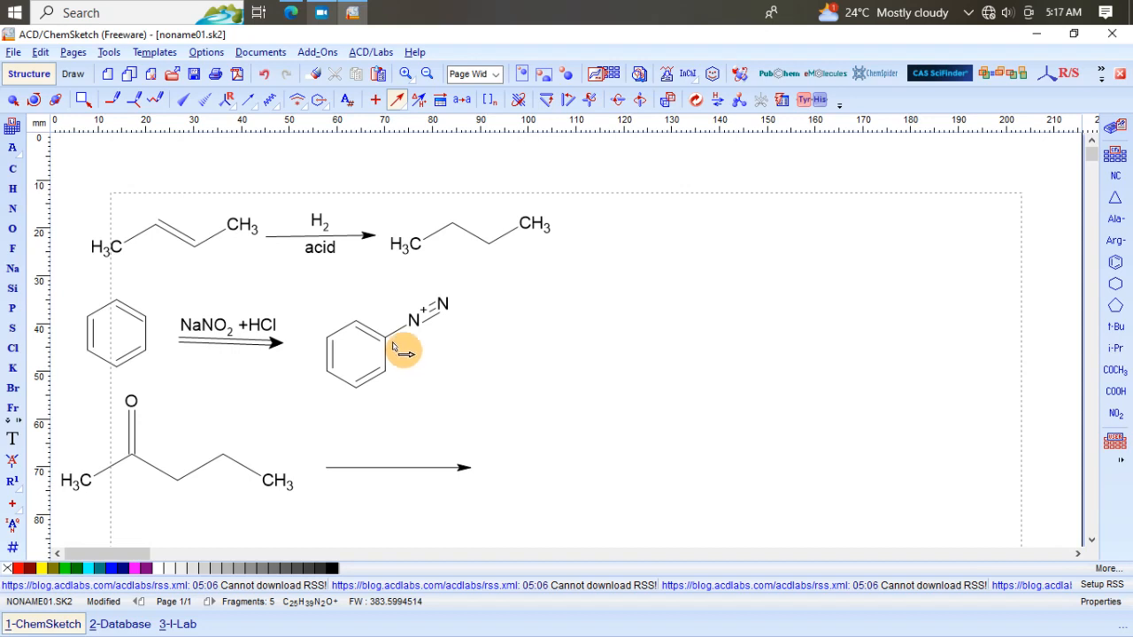
Step: Label the new arrow with the reaction condition NaBH4 above it
left_click(422, 105)
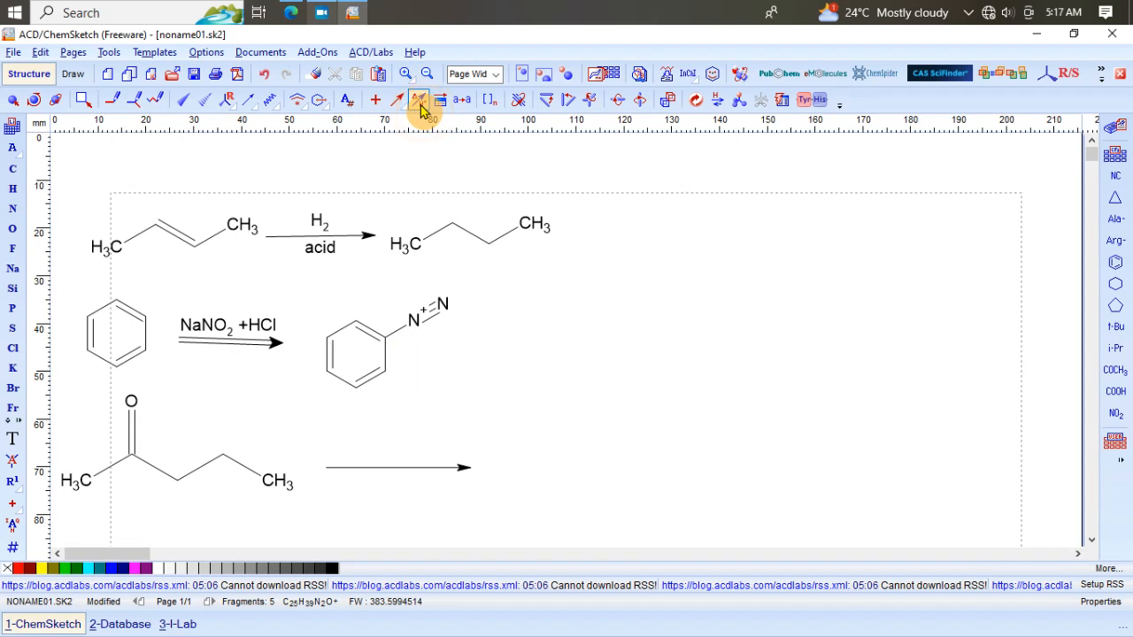
left_click(378, 470)
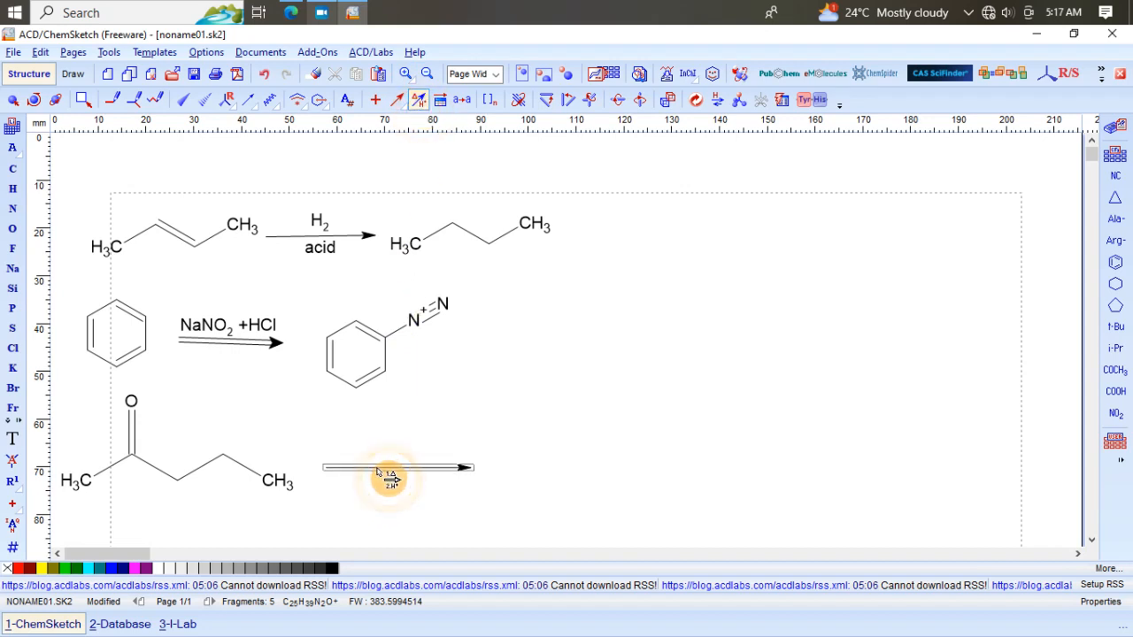
left_click(379, 470)
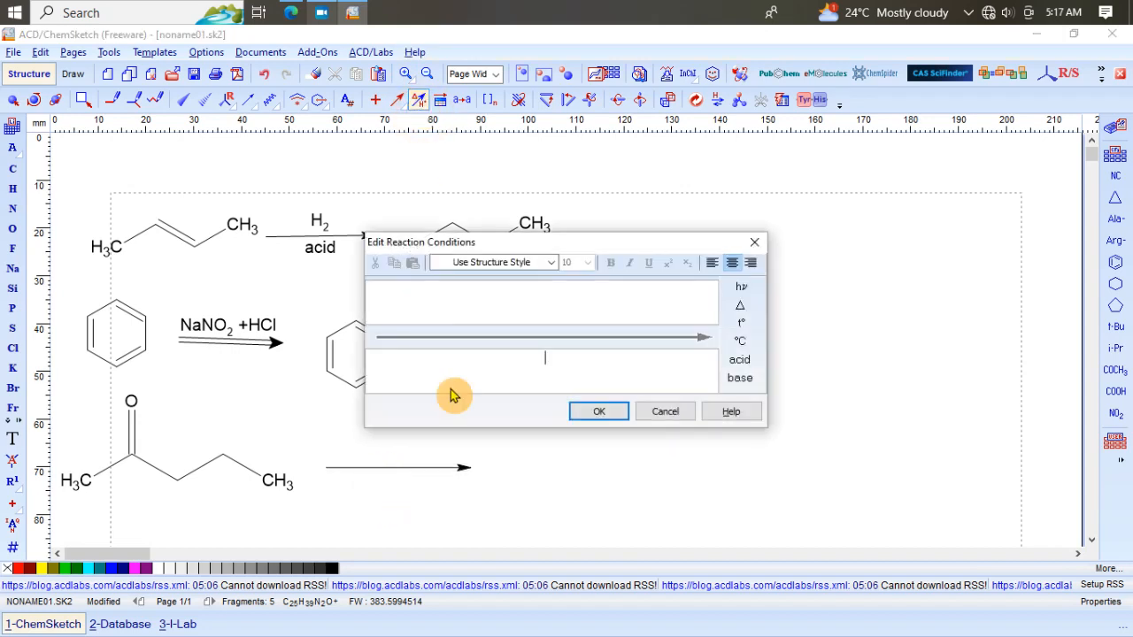
left_click(484, 303)
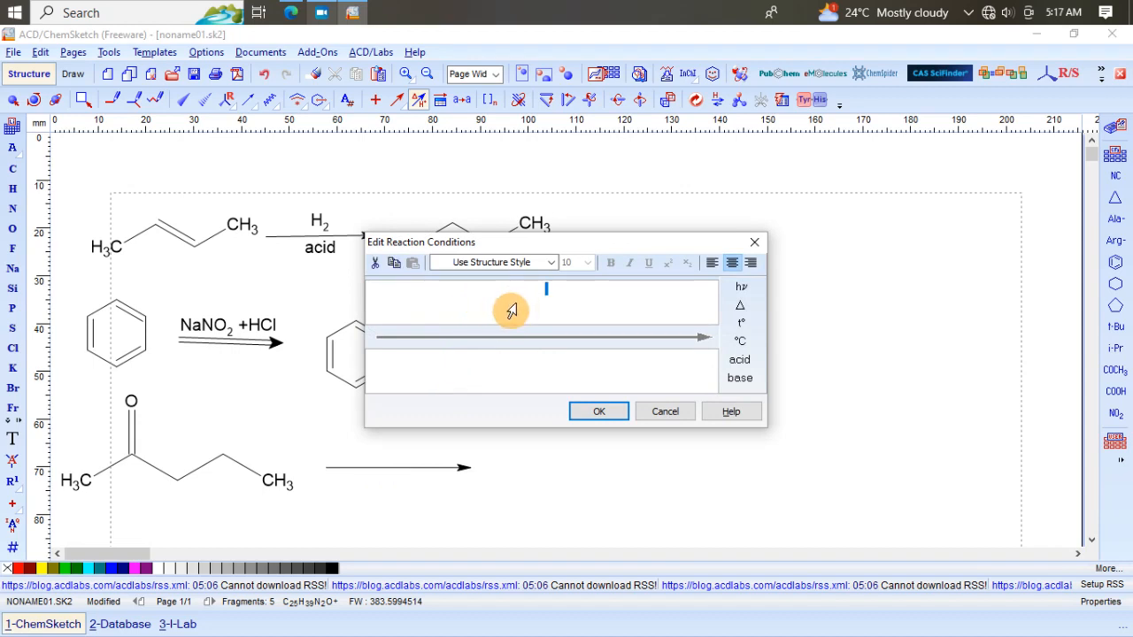
type("NaBH4")
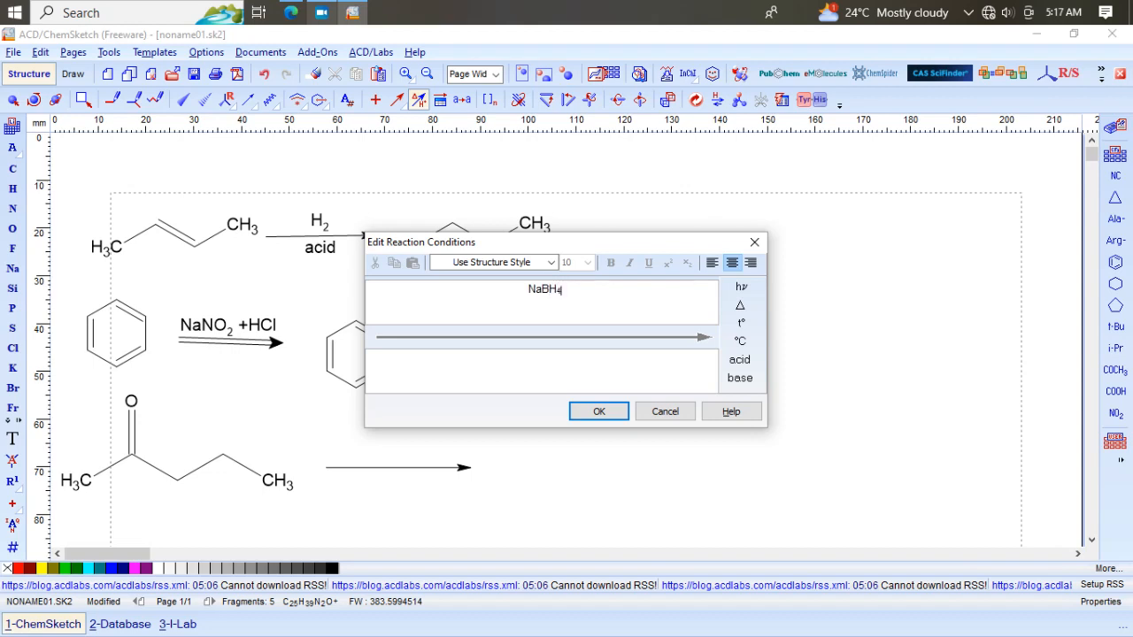
left_click(511, 311)
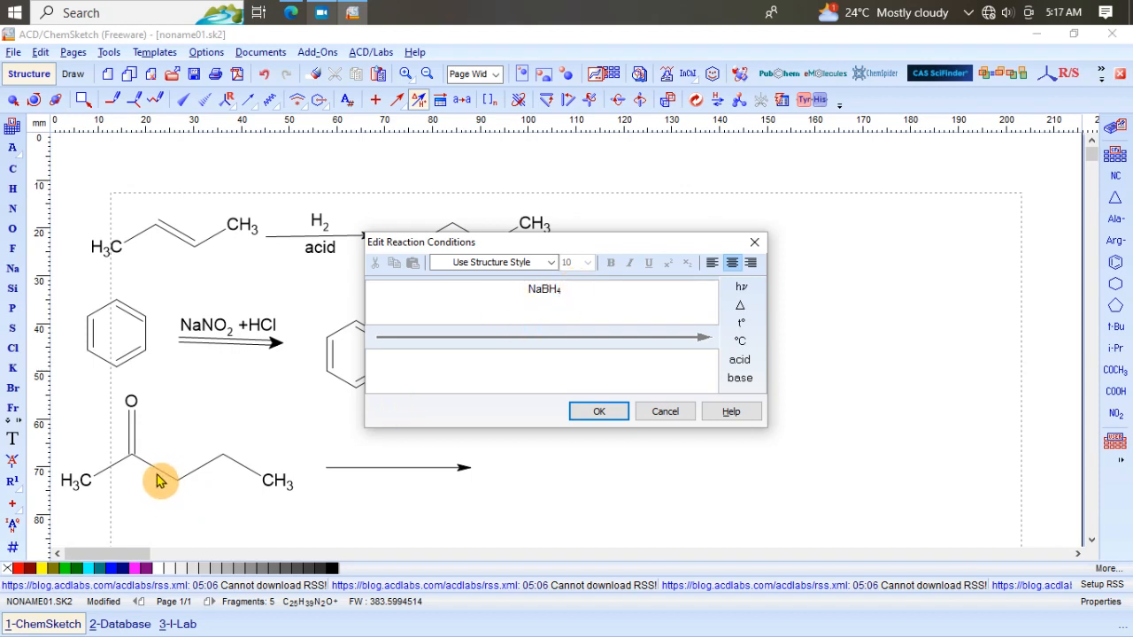
left_click(601, 411)
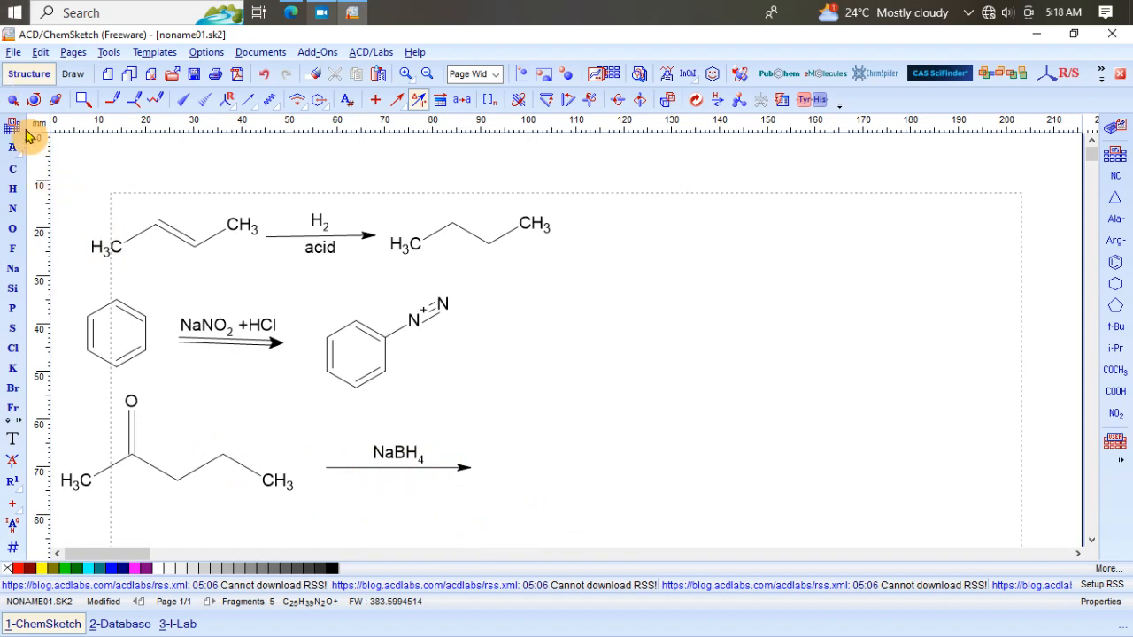
Step: Draw a five-carbon chain after the NaBH4 arrow and clean up the structure
left_click(12, 172)
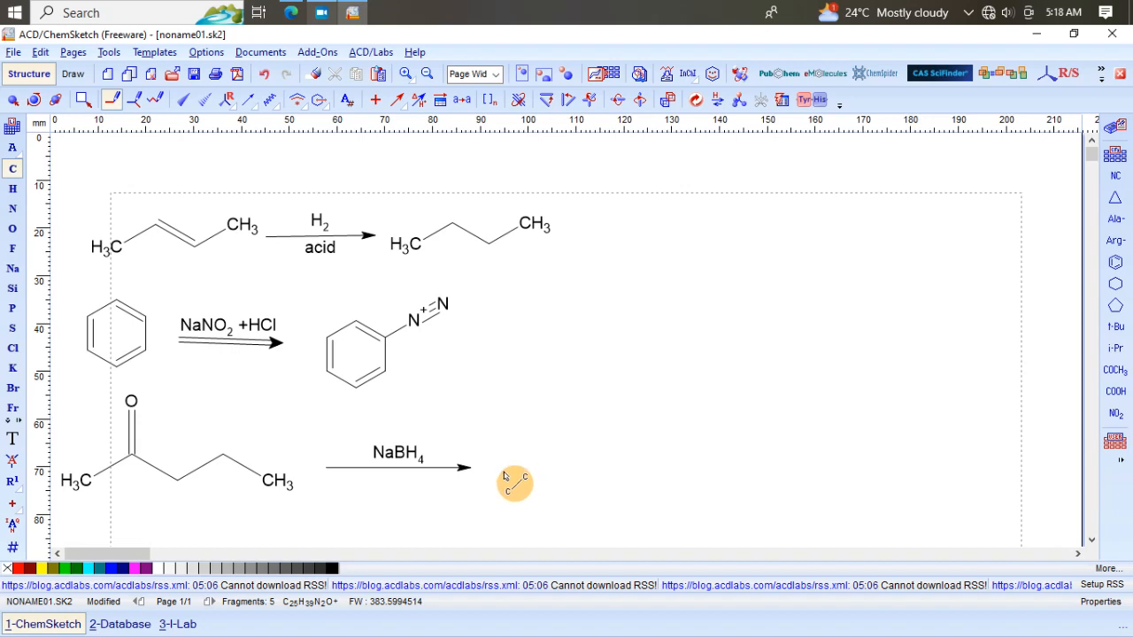
left_click_drag(499, 478, 666, 481)
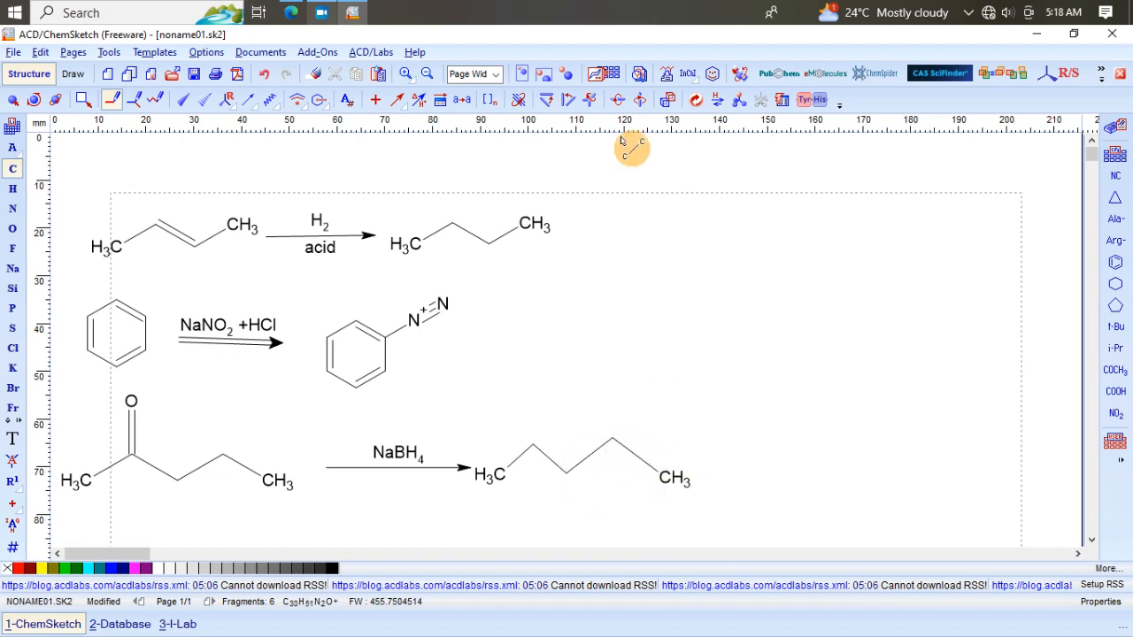
left_click(694, 105)
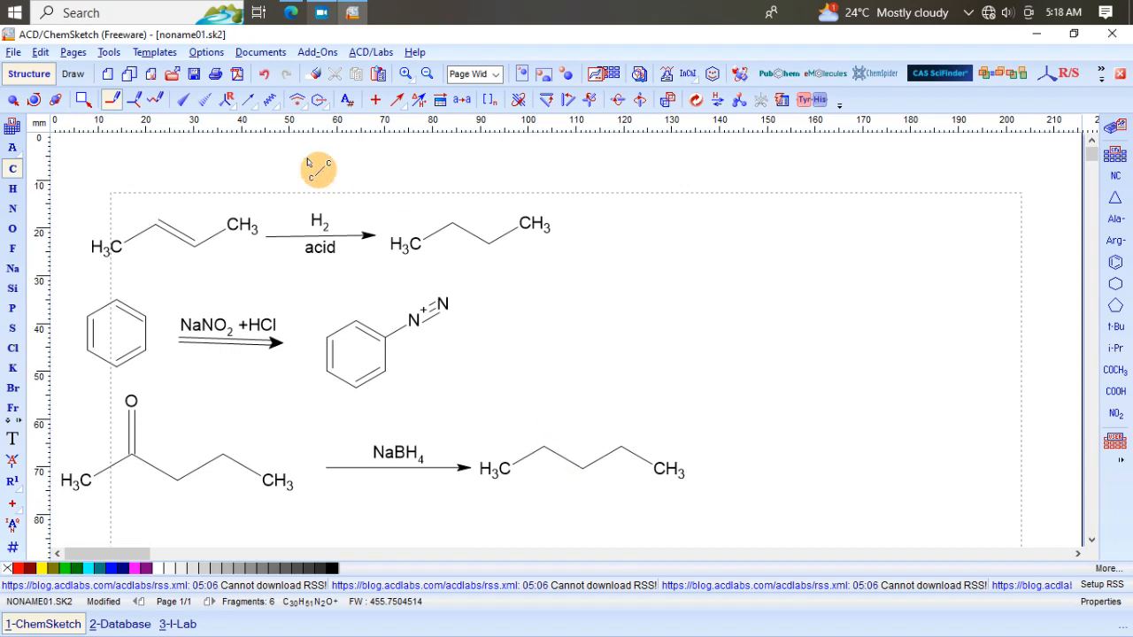
Step: Attach an OH group to the chain's second carbon to make 2-pentanol
left_click(13, 230)
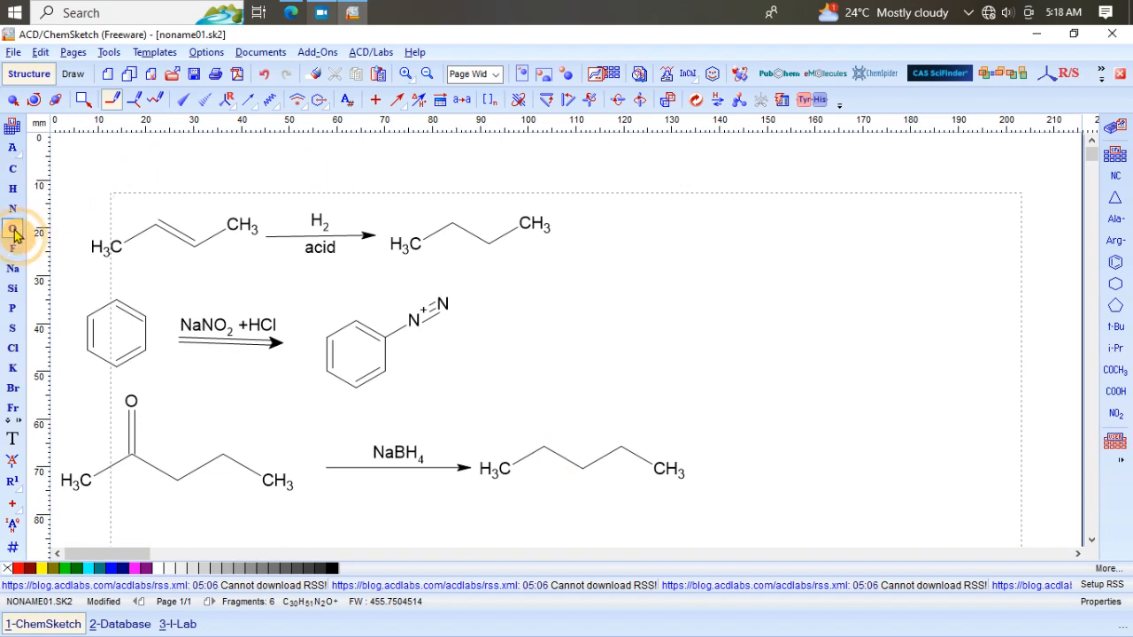
left_click(545, 446)
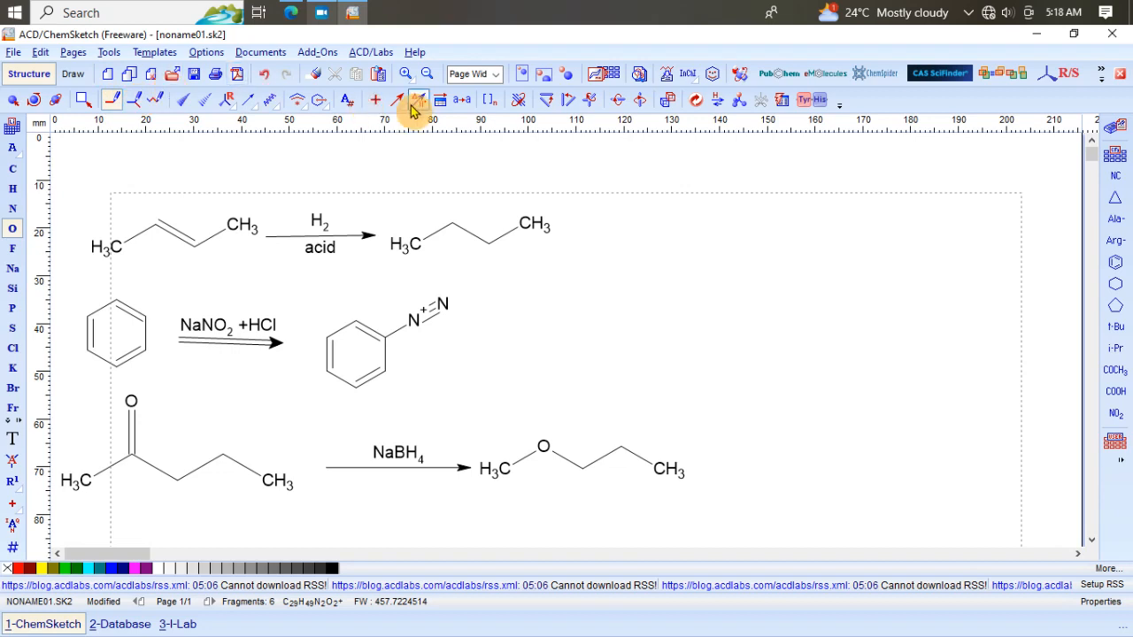
left_click(263, 74)
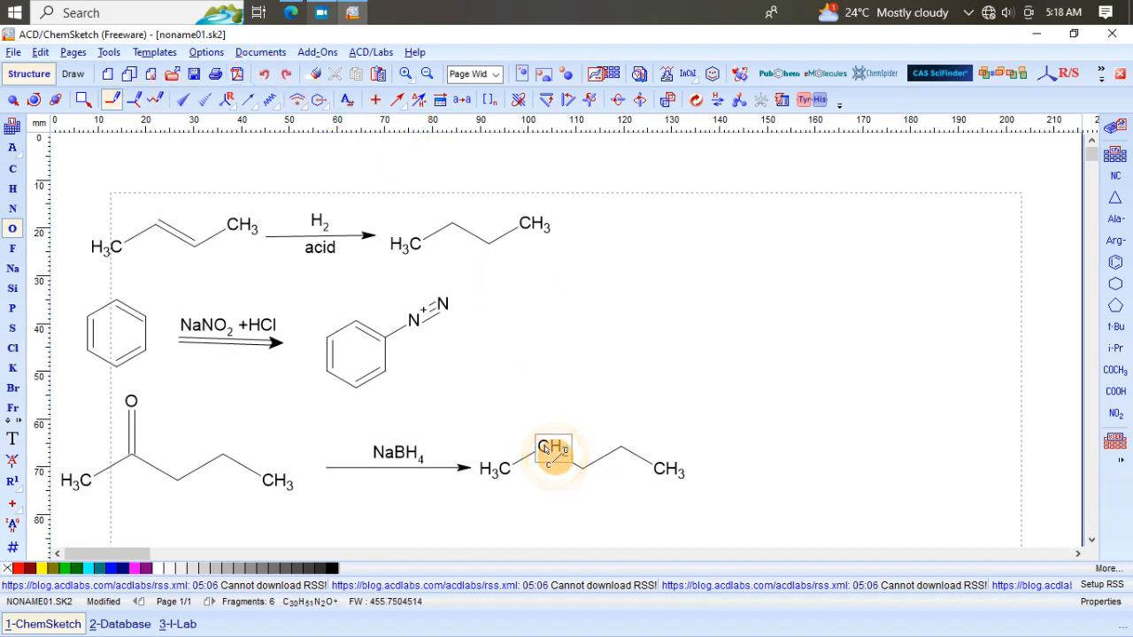
left_click_drag(544, 433, 545, 418)
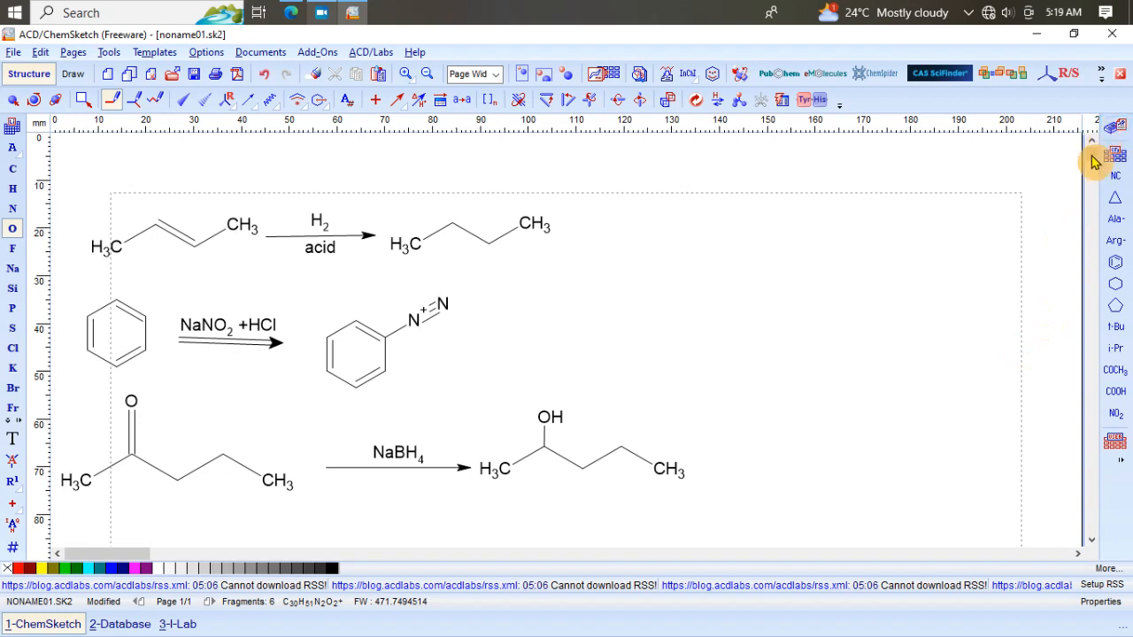
Step: Draw a biphenyl structure below the 2-pentanone reduction by placing two joined benzene rings
left_click_drag(1092, 159, 1094, 170)
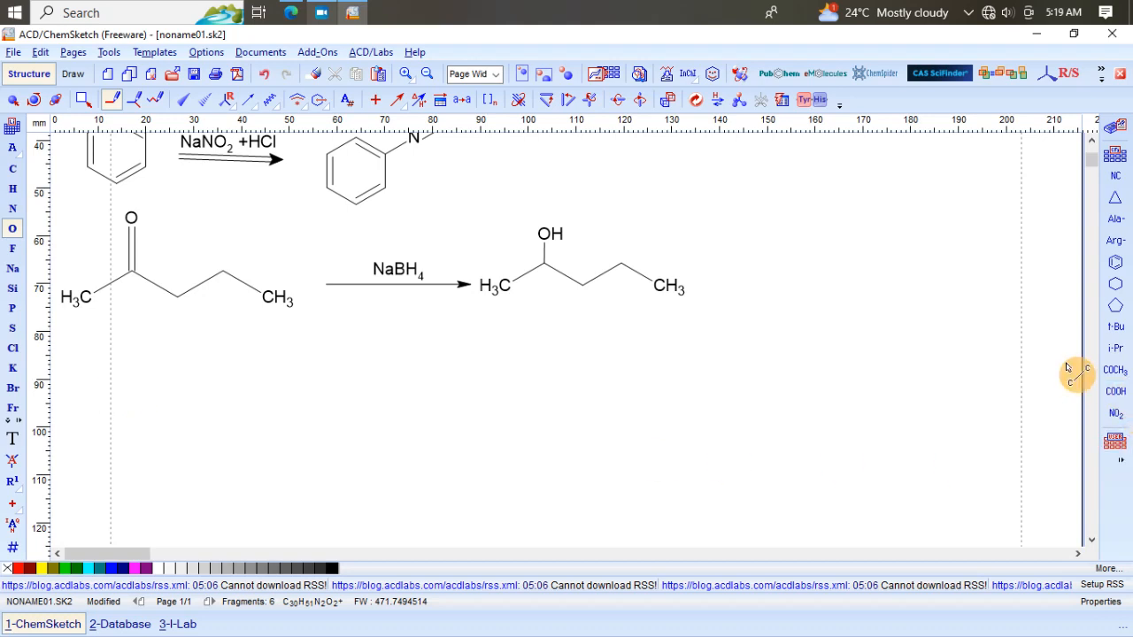
left_click(1114, 273)
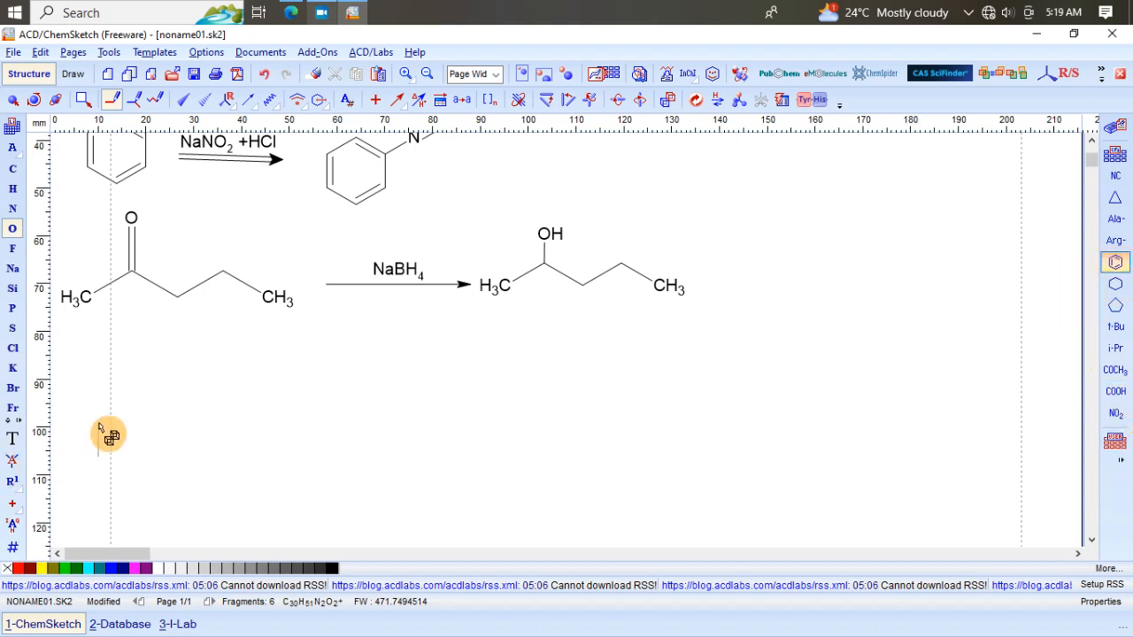
left_click(113, 393)
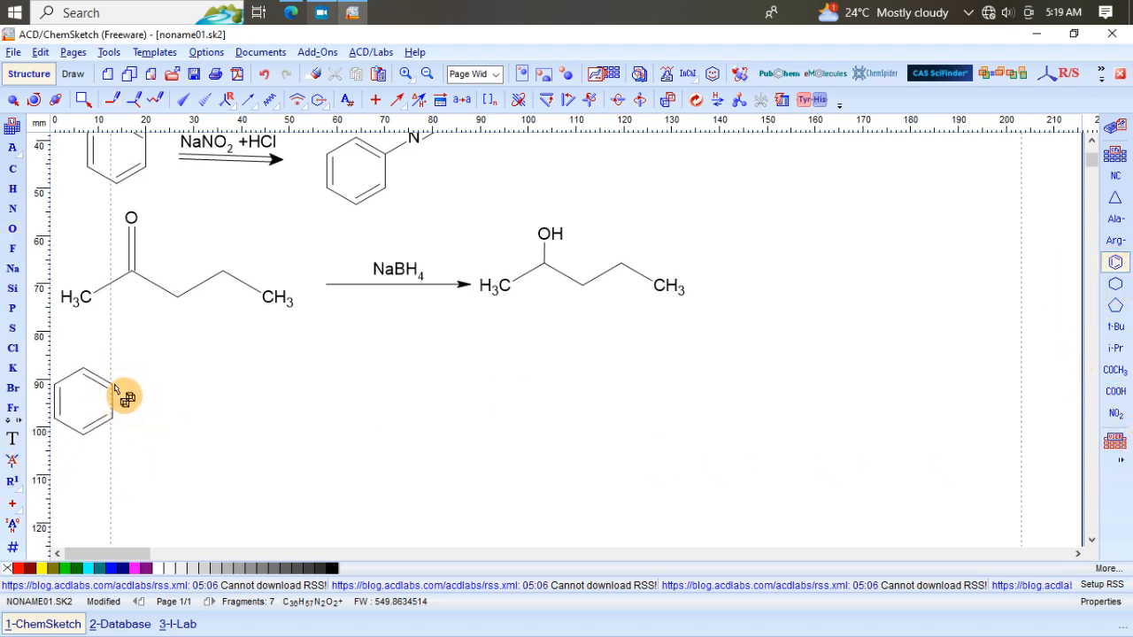
left_click(156, 378)
left_click(267, 74)
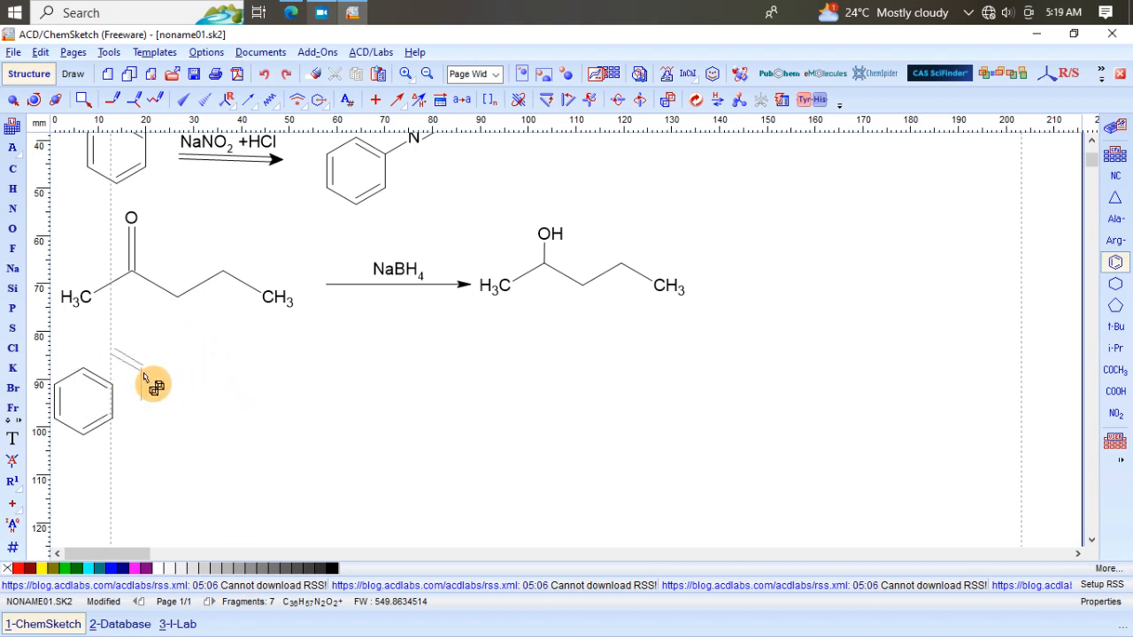
left_click(113, 388)
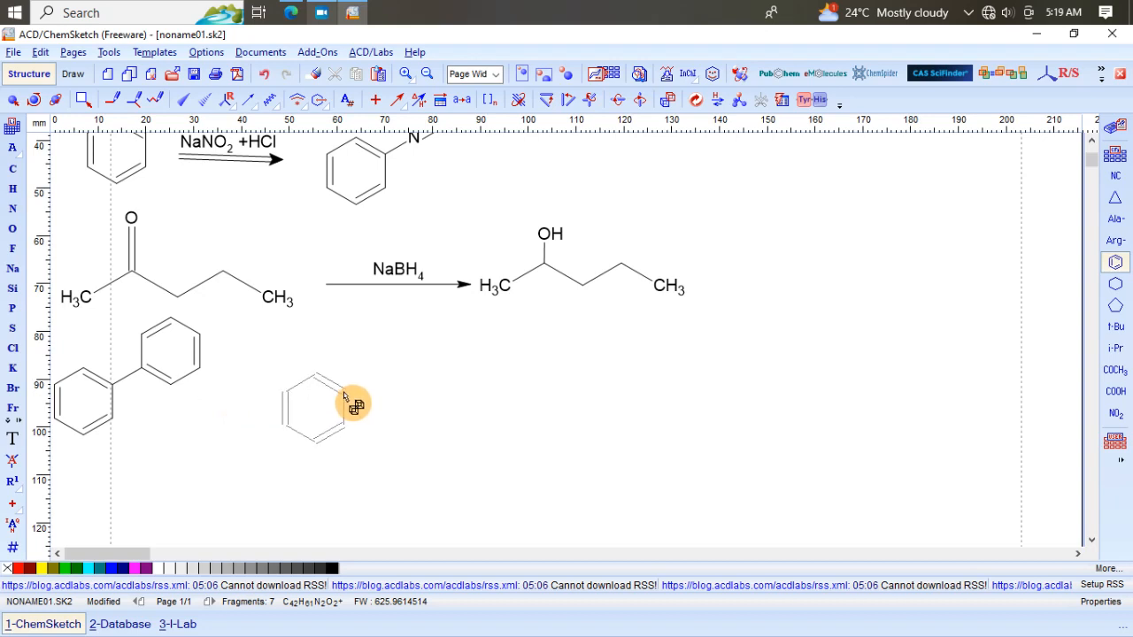
Step: Draw a reaction arrow after the biphenyl and label it with H2O above
left_click(397, 102)
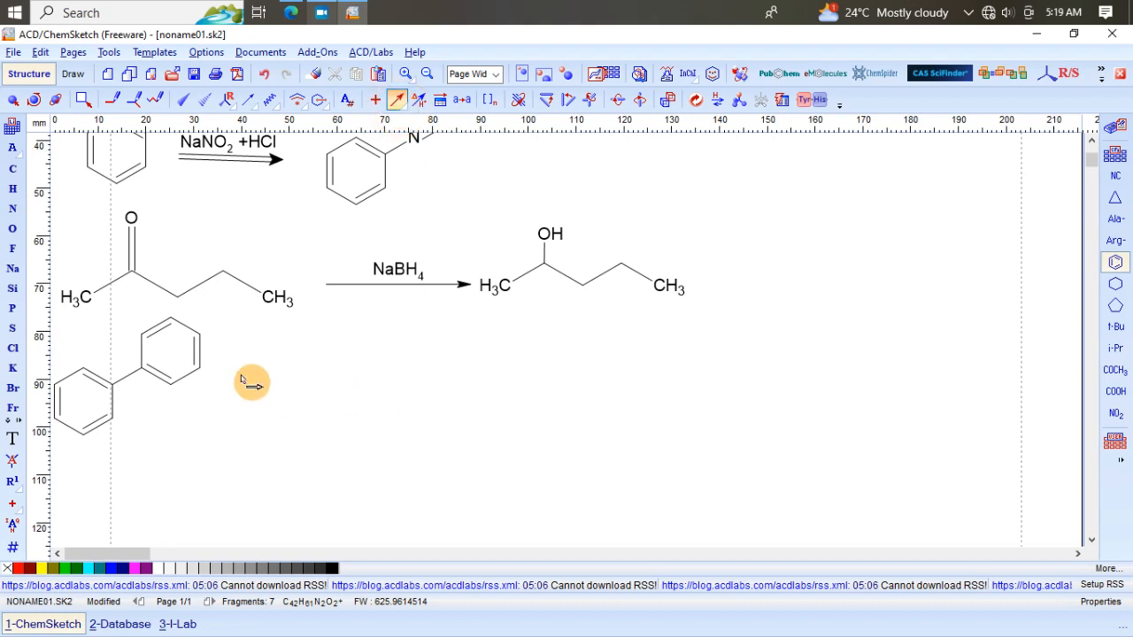
left_click_drag(228, 398, 387, 398)
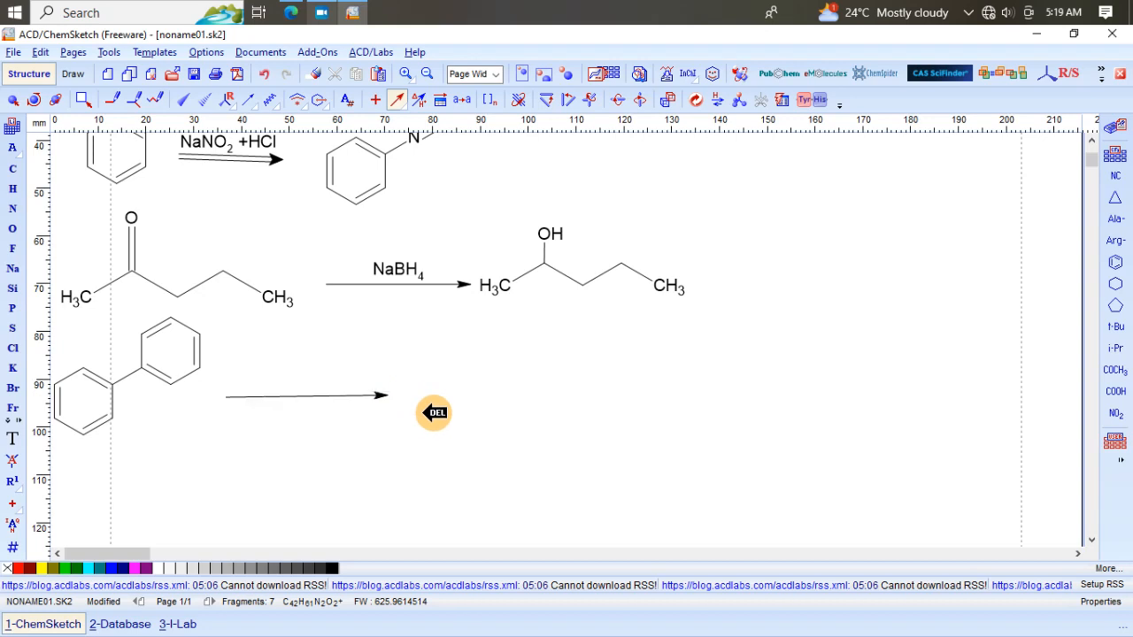
left_click(420, 100)
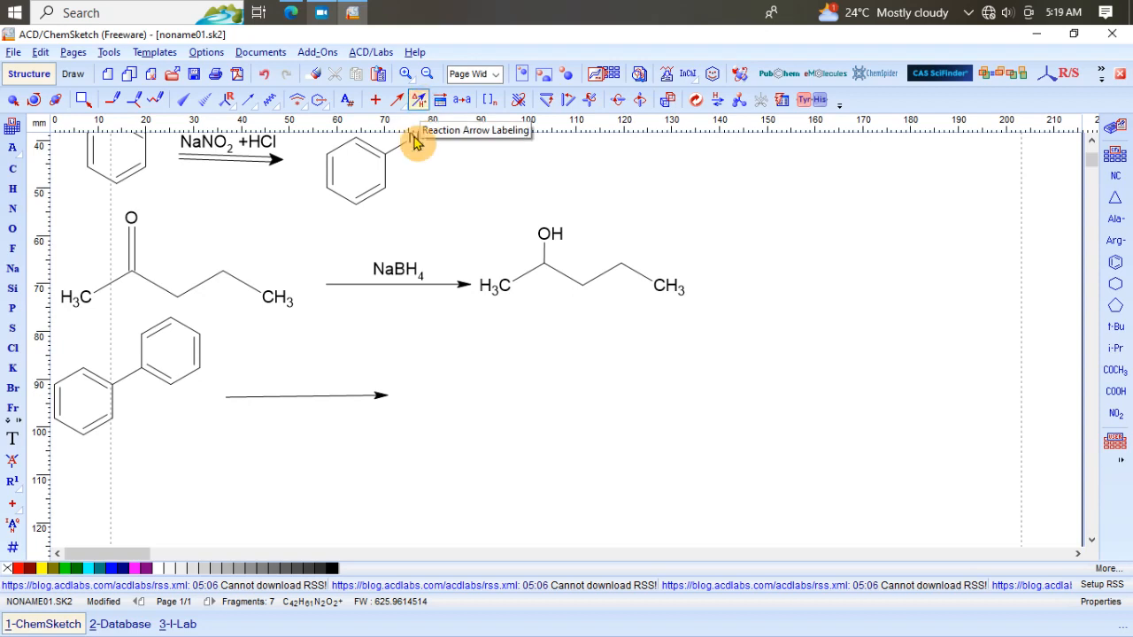
left_click(325, 400)
left_click(322, 402)
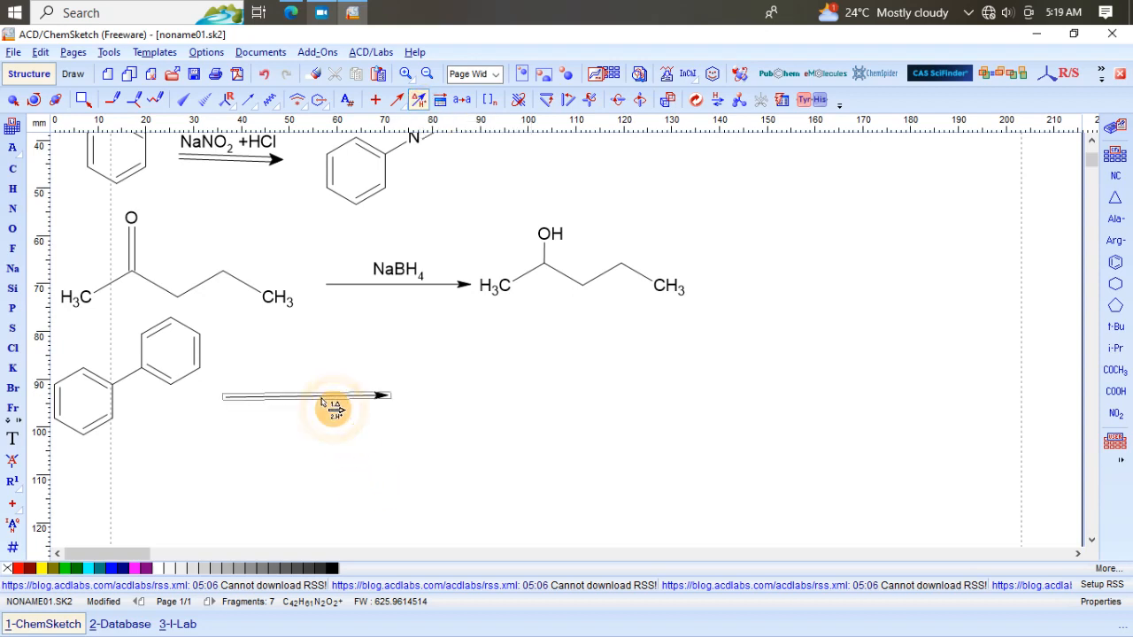
left_click(483, 304)
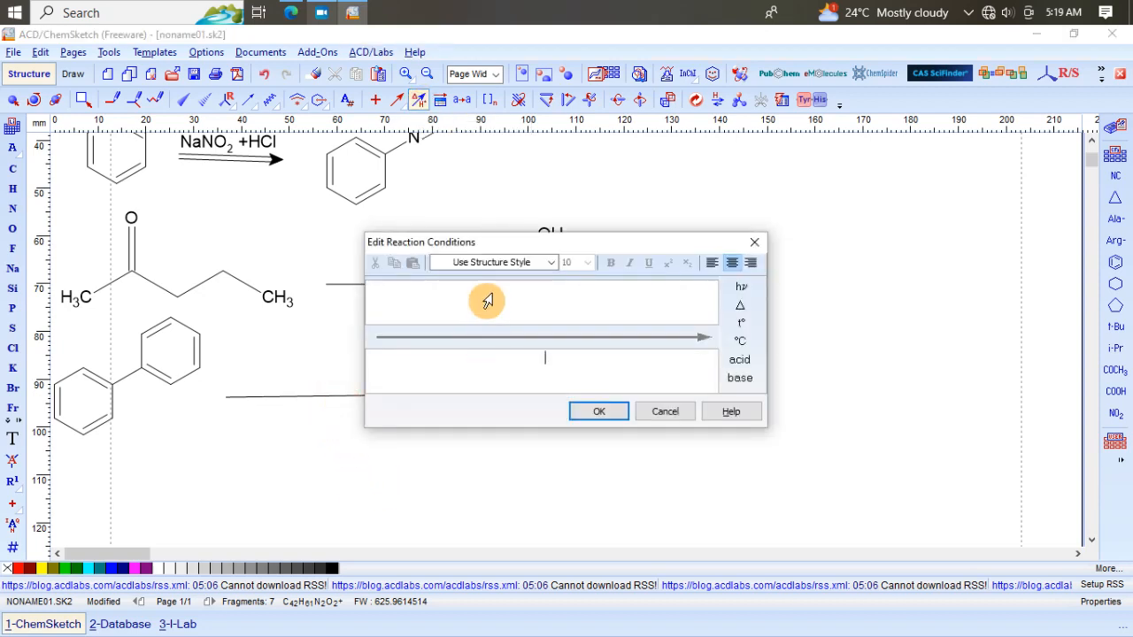
left_click(487, 304)
type("H2")
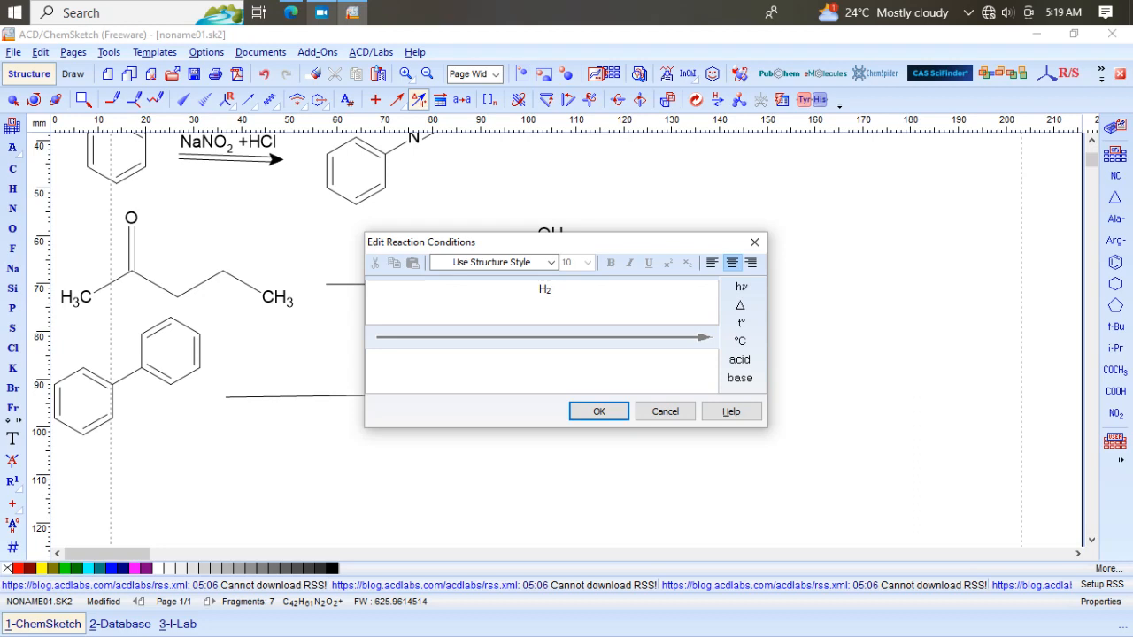
type("O")
left_click(488, 301)
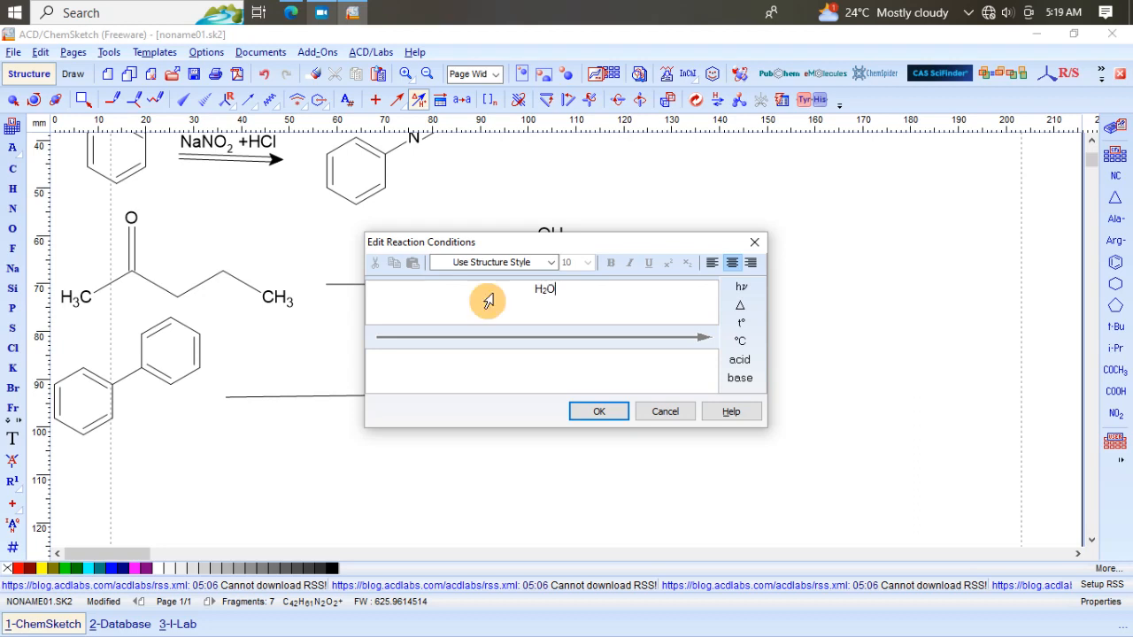
left_click(608, 421)
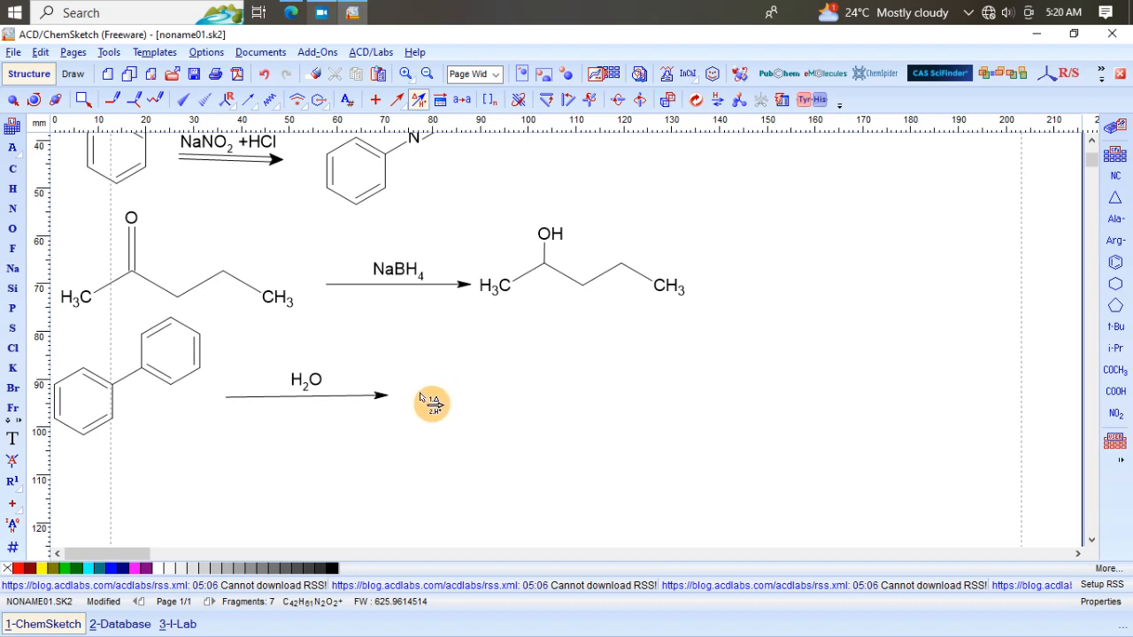
Step: Add the text "No Reaction" after the H2O arrow
left_click(390, 399)
left_click(412, 400)
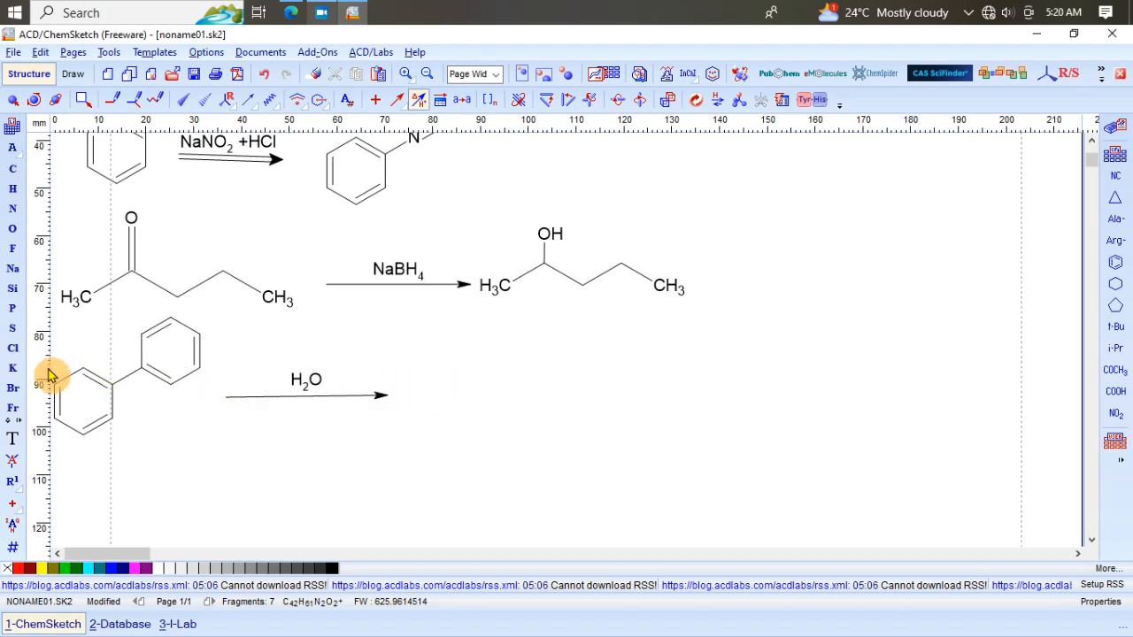
left_click(13, 439)
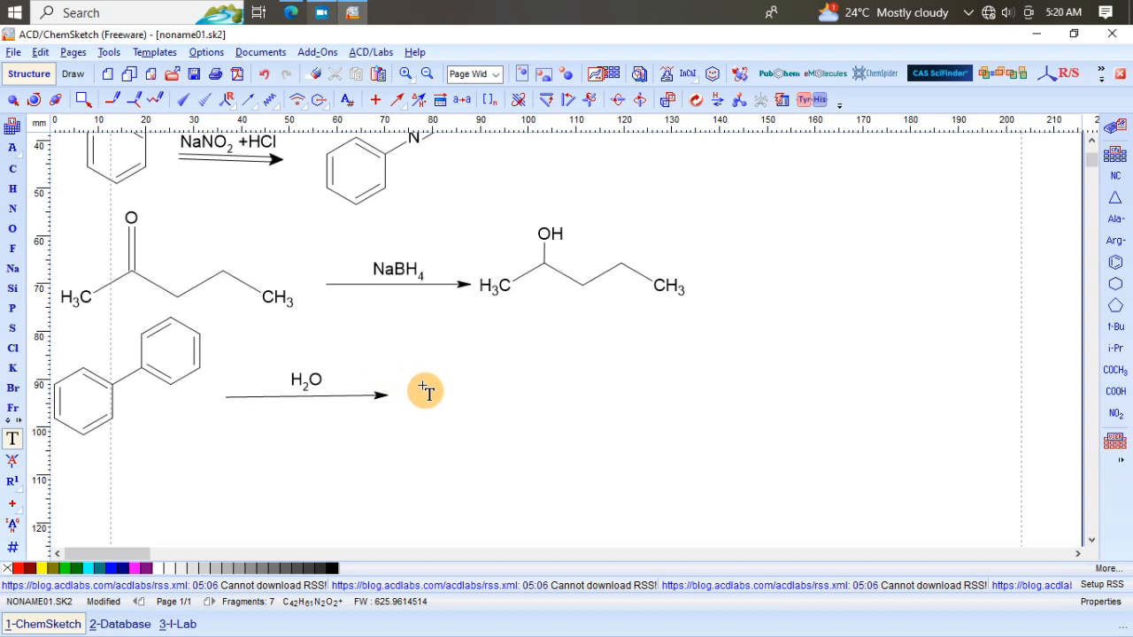
left_click(427, 391)
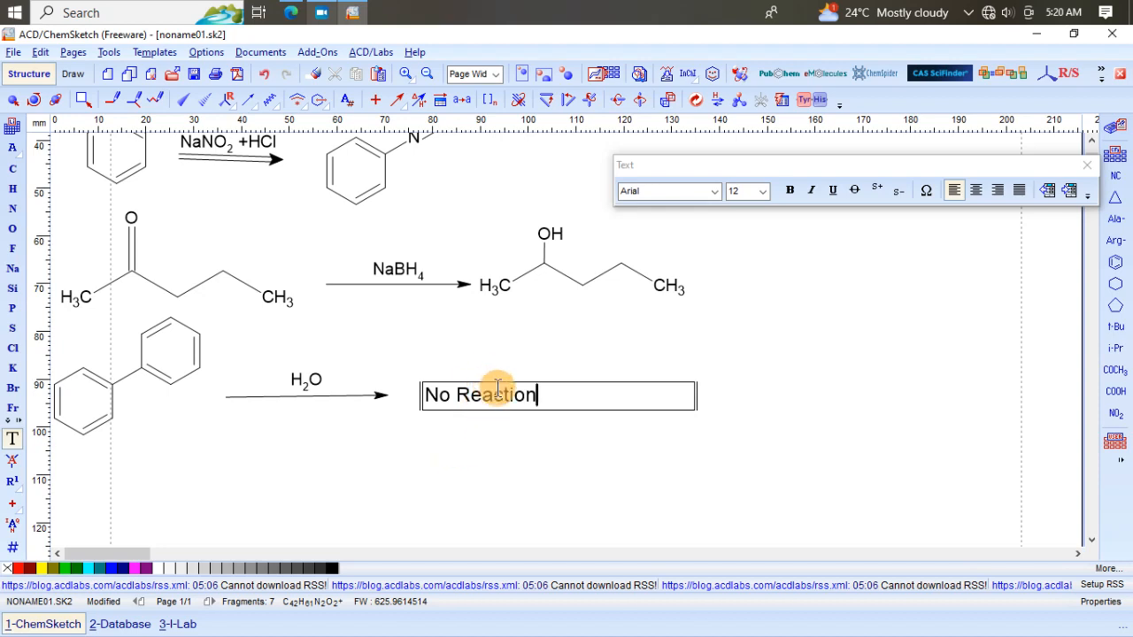
left_click(429, 453)
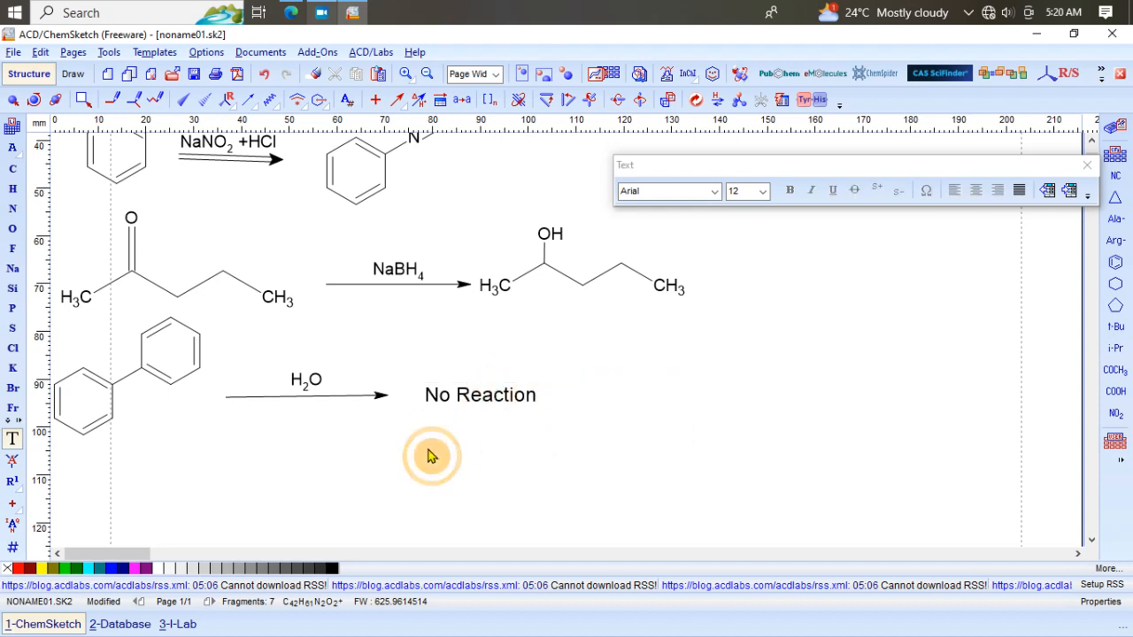
left_click(450, 395)
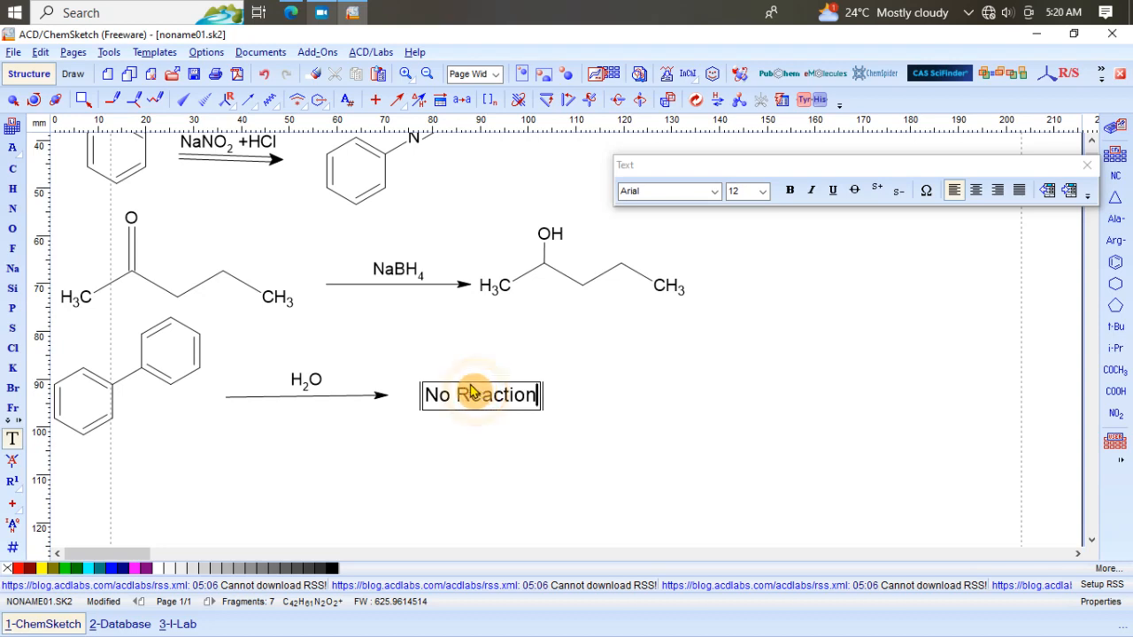
left_click(437, 427)
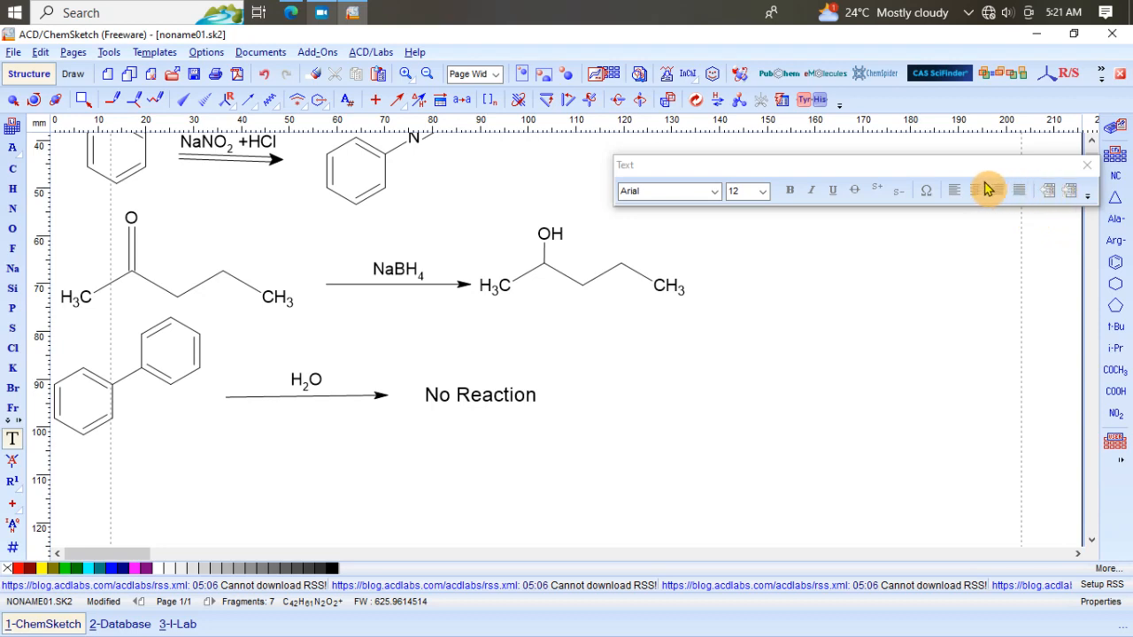
left_click_drag(944, 177, 879, 163)
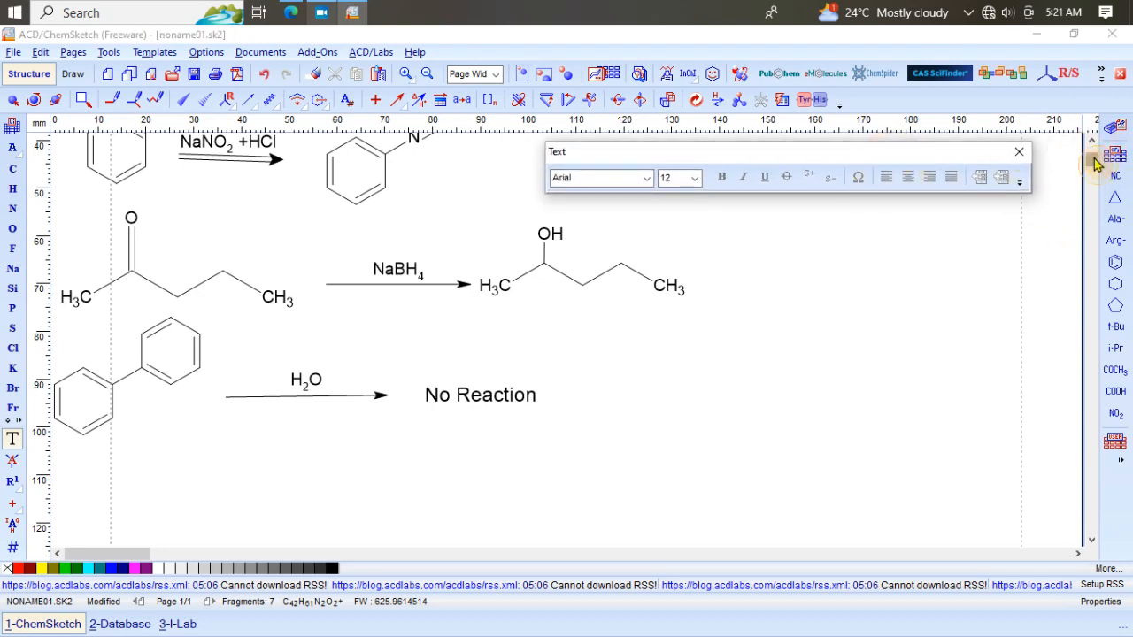
Step: Place a cyclohexane ring below the biphenyl reaction
left_click_drag(1093, 161, 1095, 157)
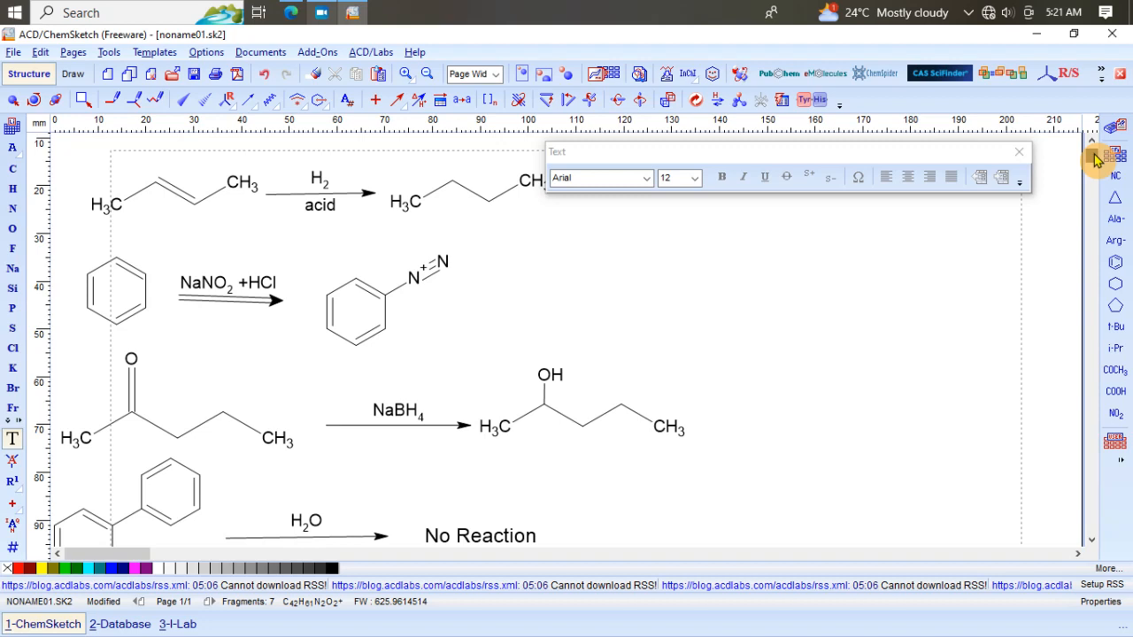
scroll(1095, 160, "down", 2)
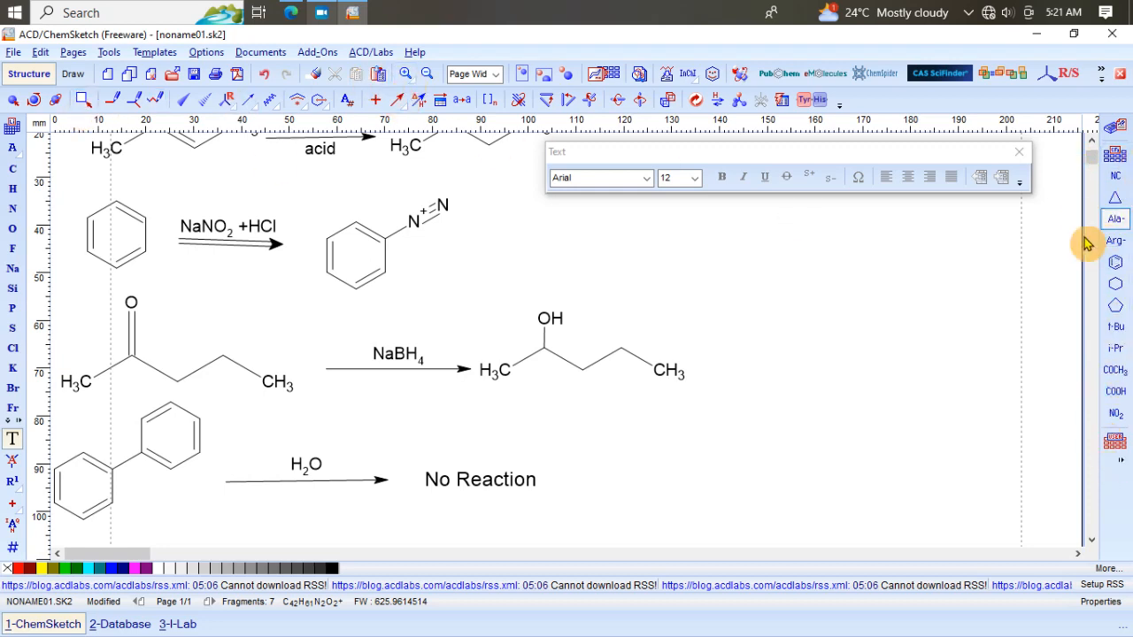
left_click_drag(1094, 168, 1096, 174)
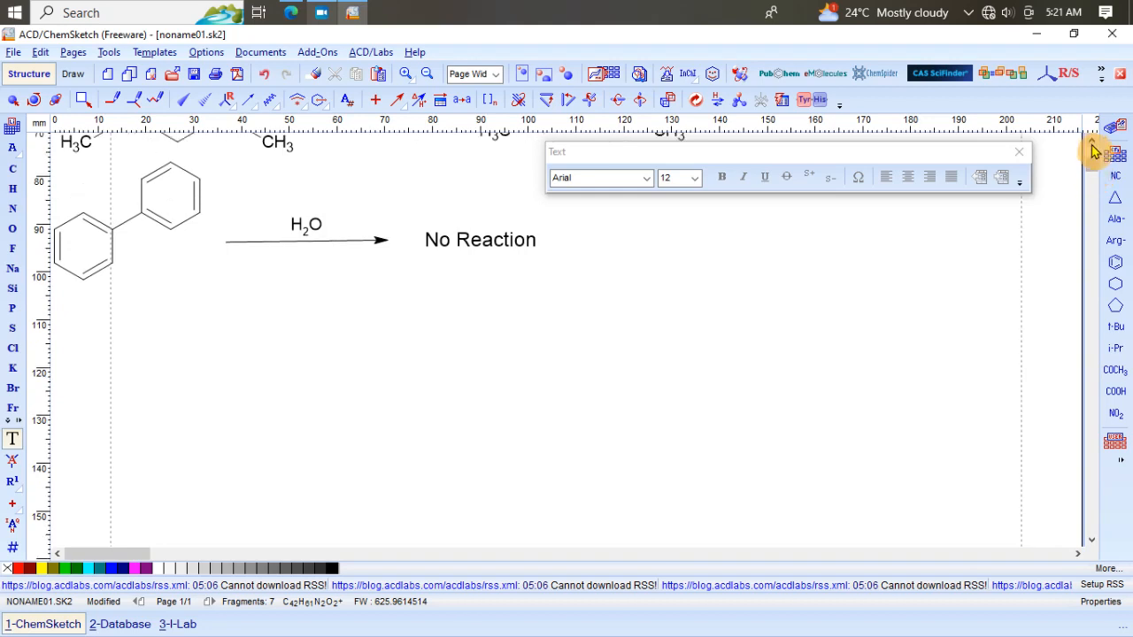
mouse_move(1094, 173)
left_mouse_down()
mouse_move(1093, 157)
mouse_move(1096, 175)
left_mouse_up()
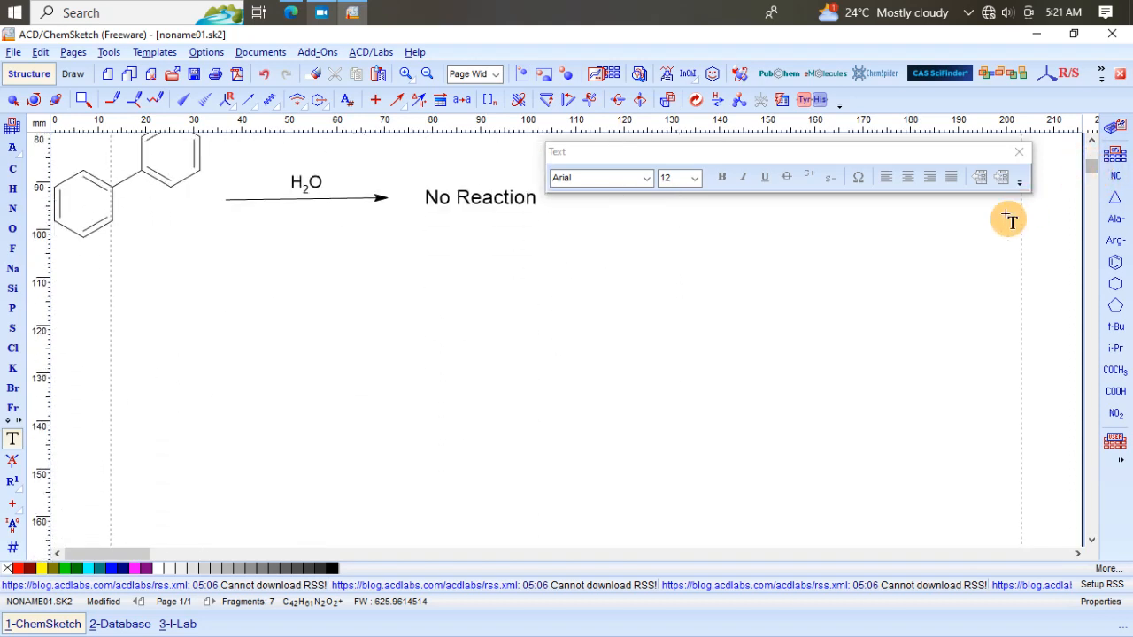
left_click(1116, 285)
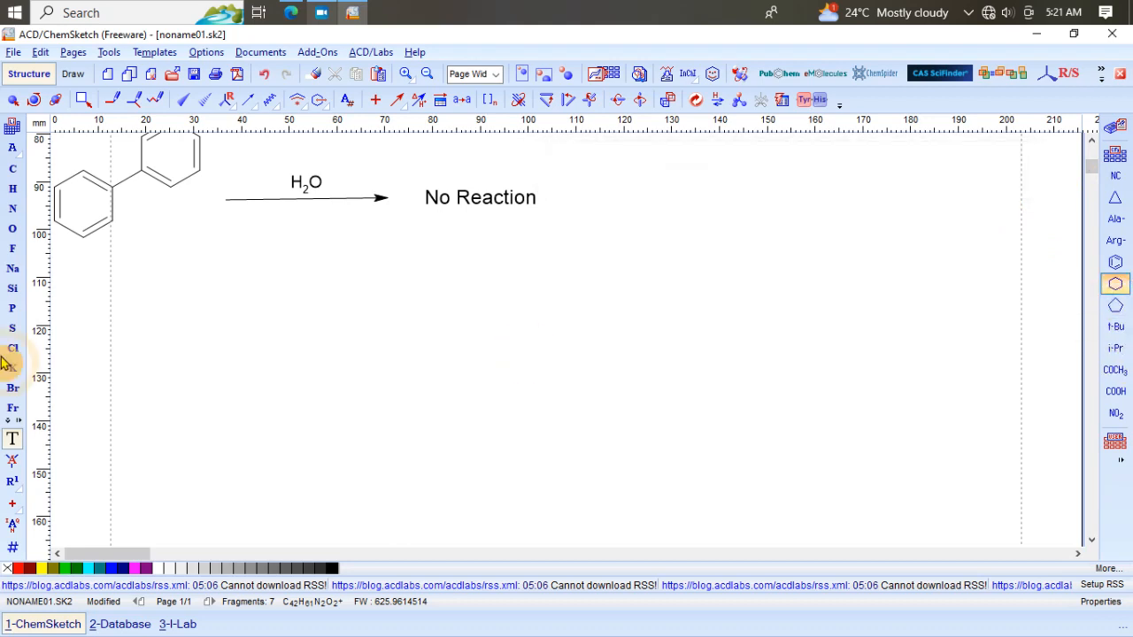
left_click(95, 322)
key("ctrl+a")
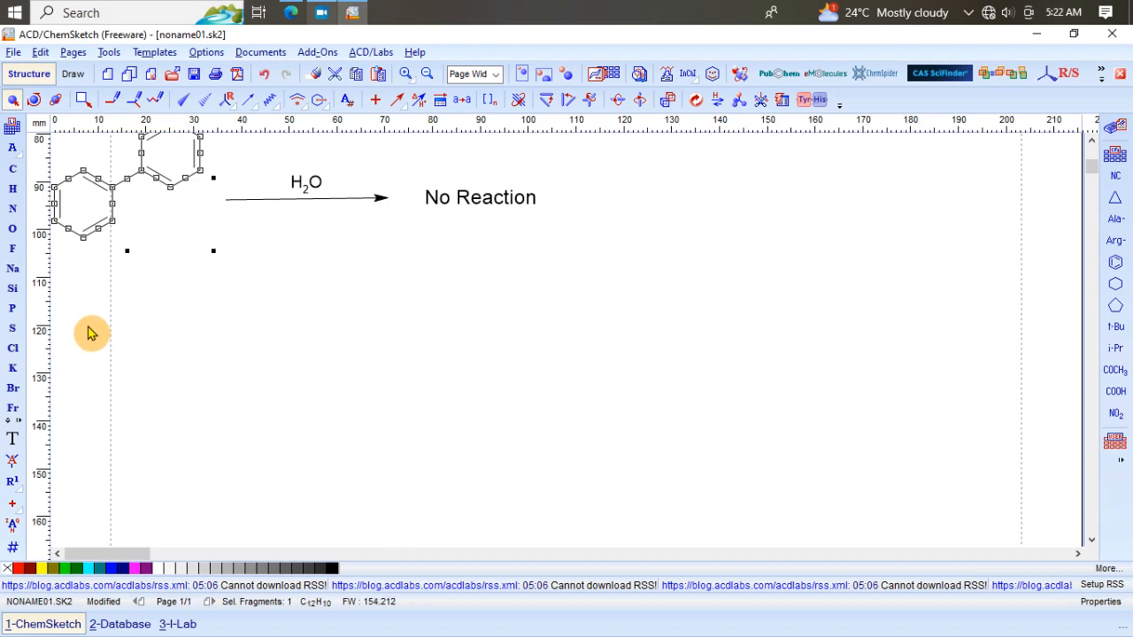
left_click(177, 356)
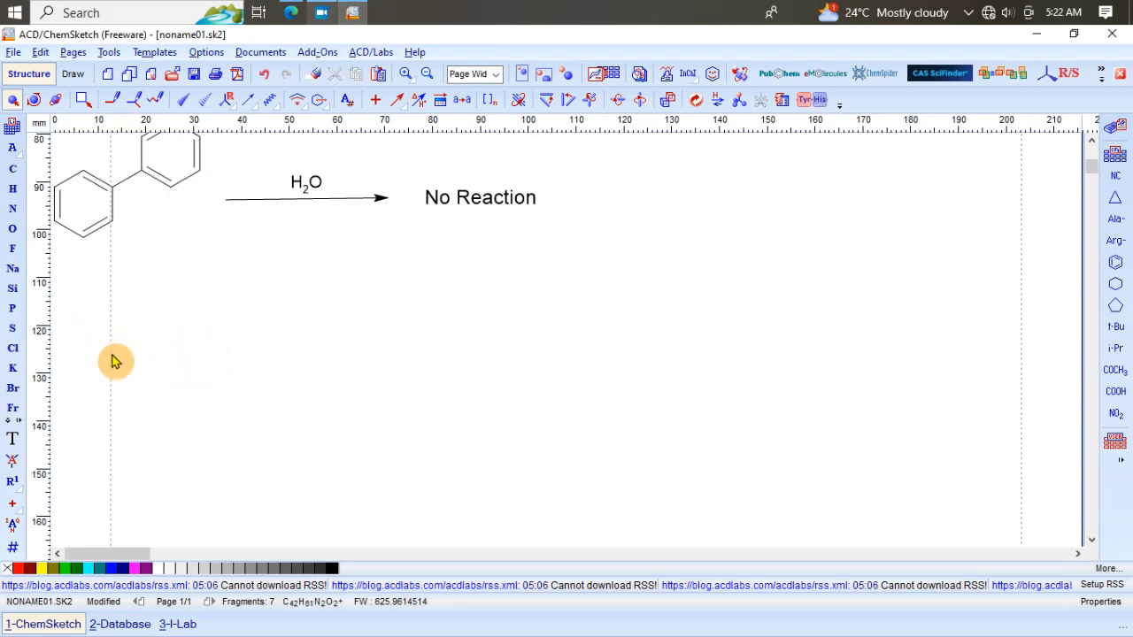
left_click(1116, 269)
left_click(1115, 288)
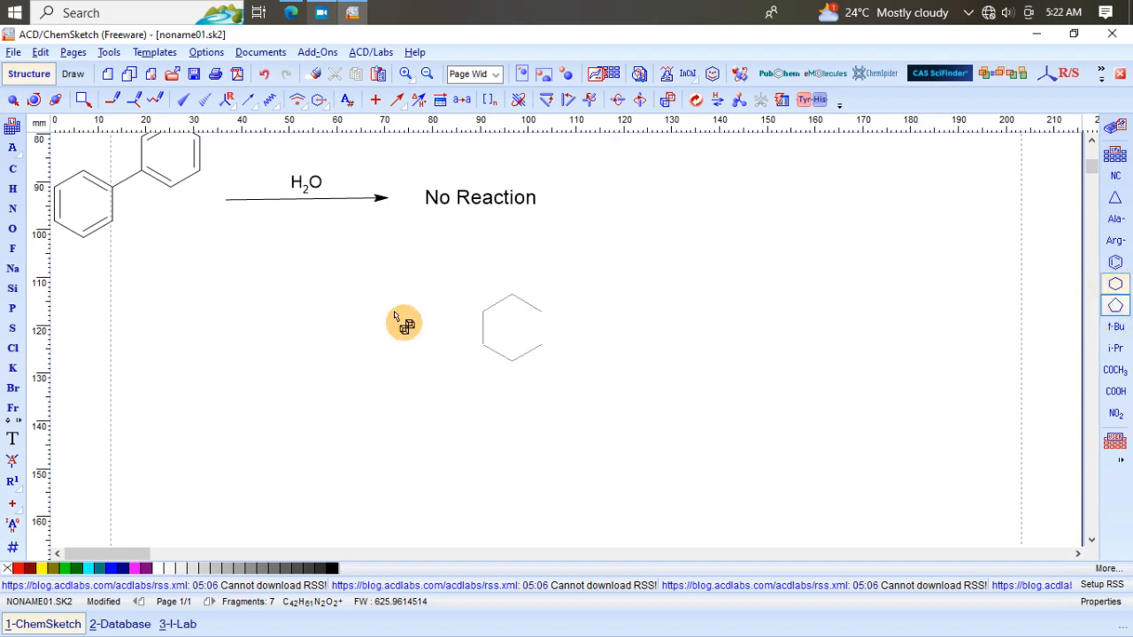
left_click(144, 333)
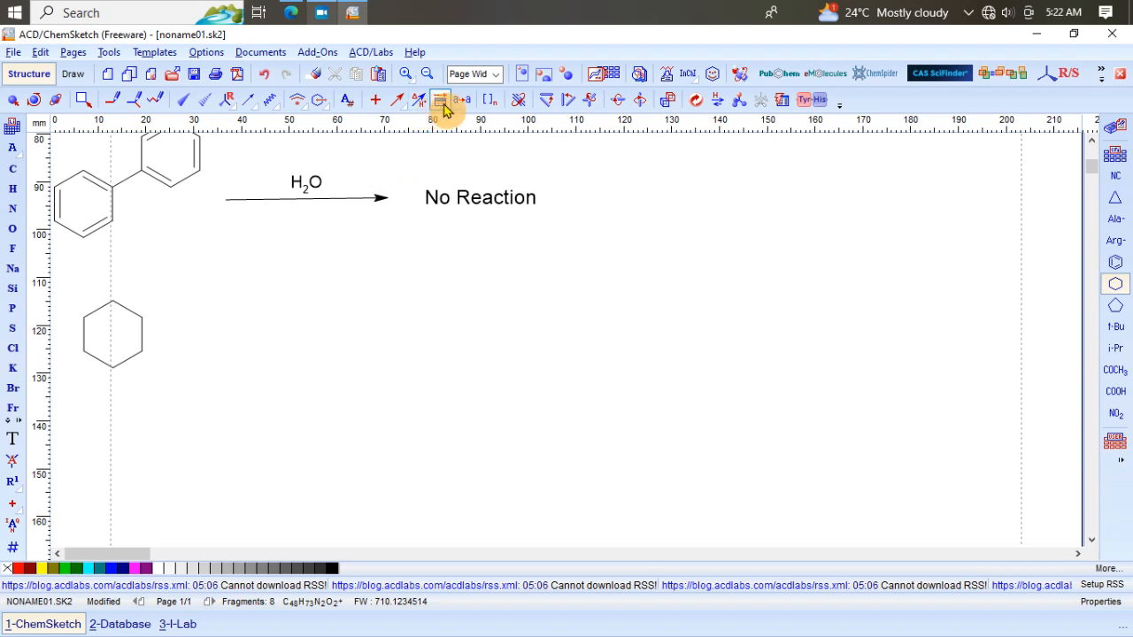
Step: Draw an equilibrium arrow to the right of the cyclohexane ring and undo a stray extra arrow
left_click(406, 107)
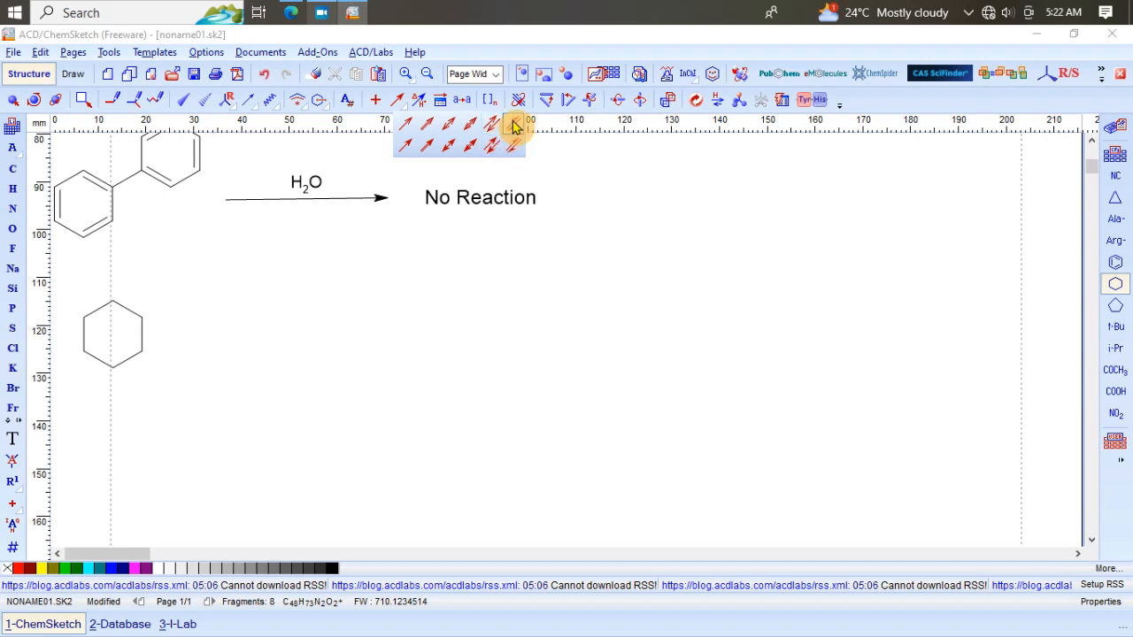
left_click(514, 126)
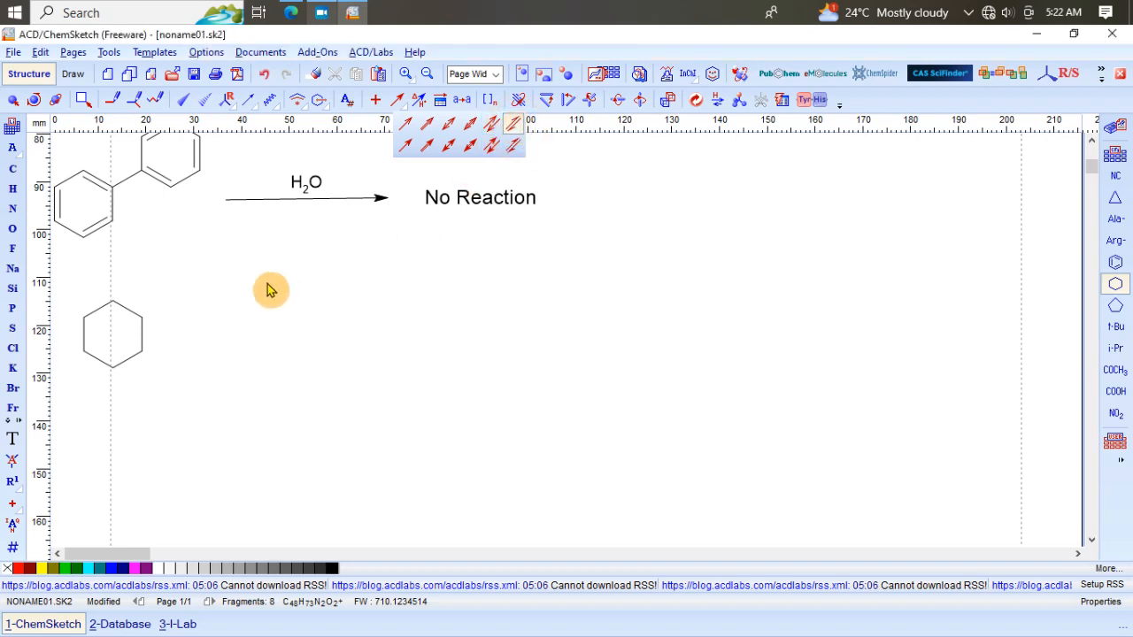
left_click_drag(168, 339, 260, 337)
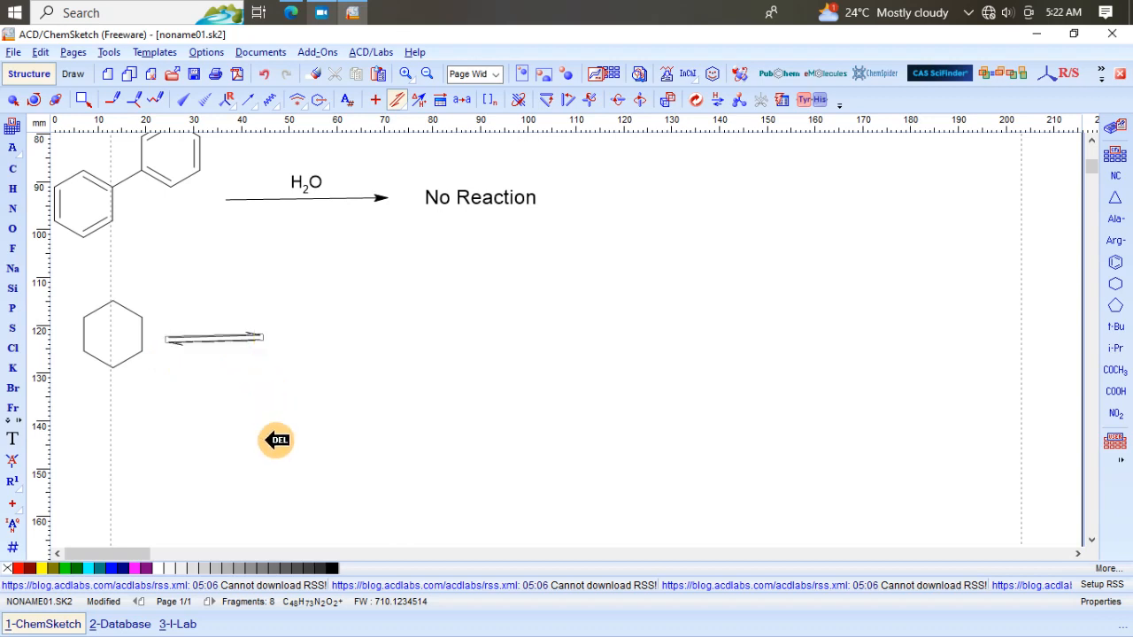
left_click_drag(256, 429, 314, 427)
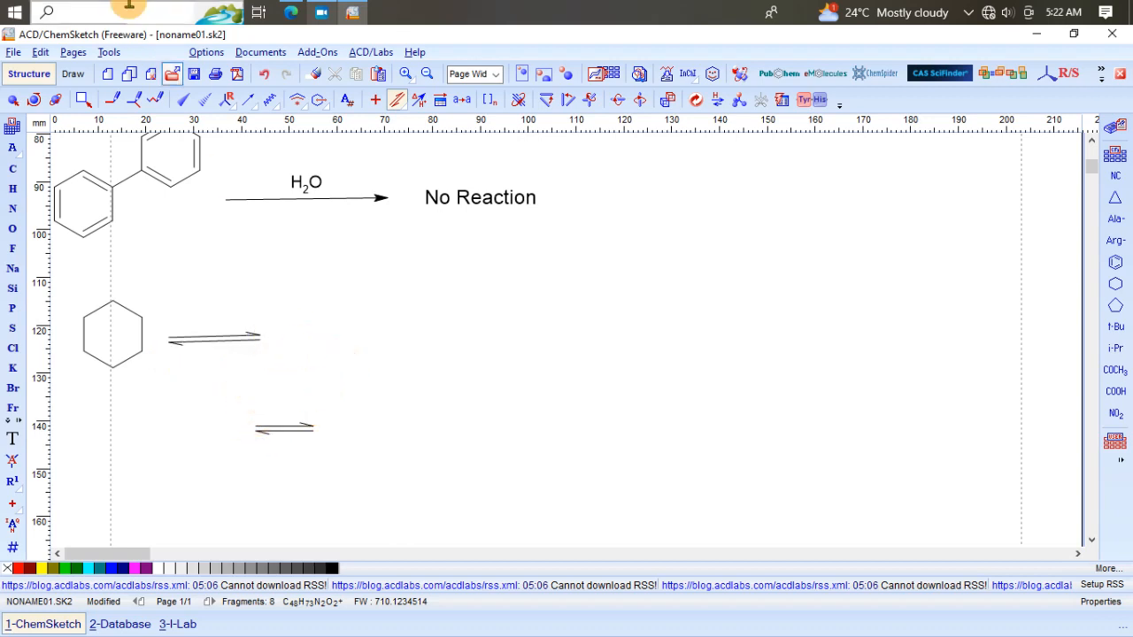
left_click(264, 75)
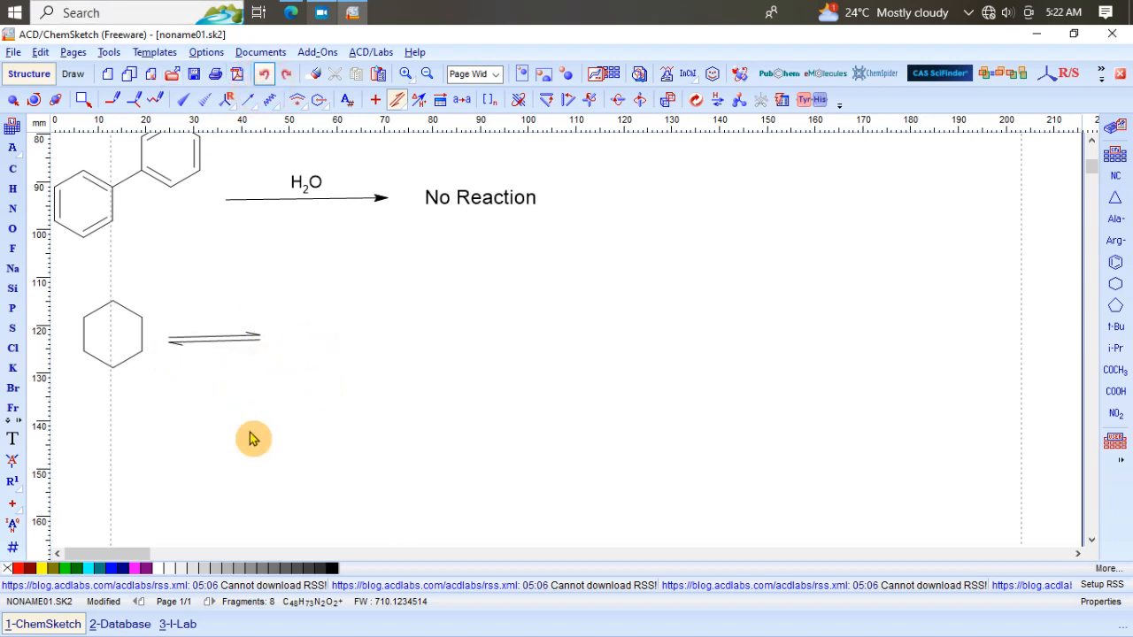
Step: Add reaction conditions to the equilibrium arrow with A above and B below
left_click(424, 102)
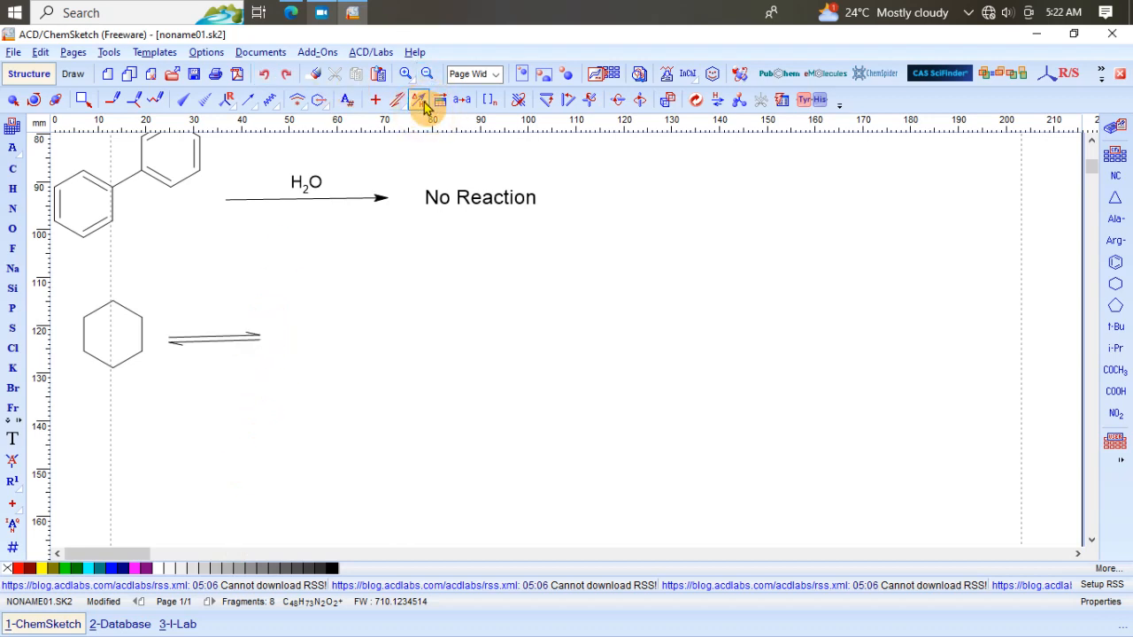
left_click(229, 350)
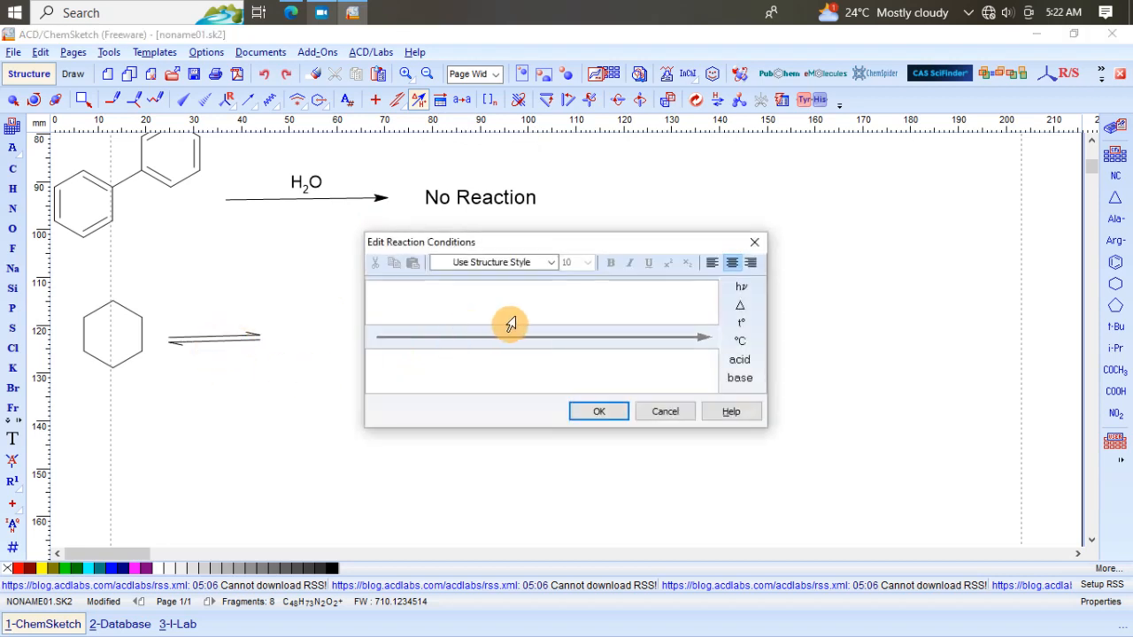
left_click(514, 307)
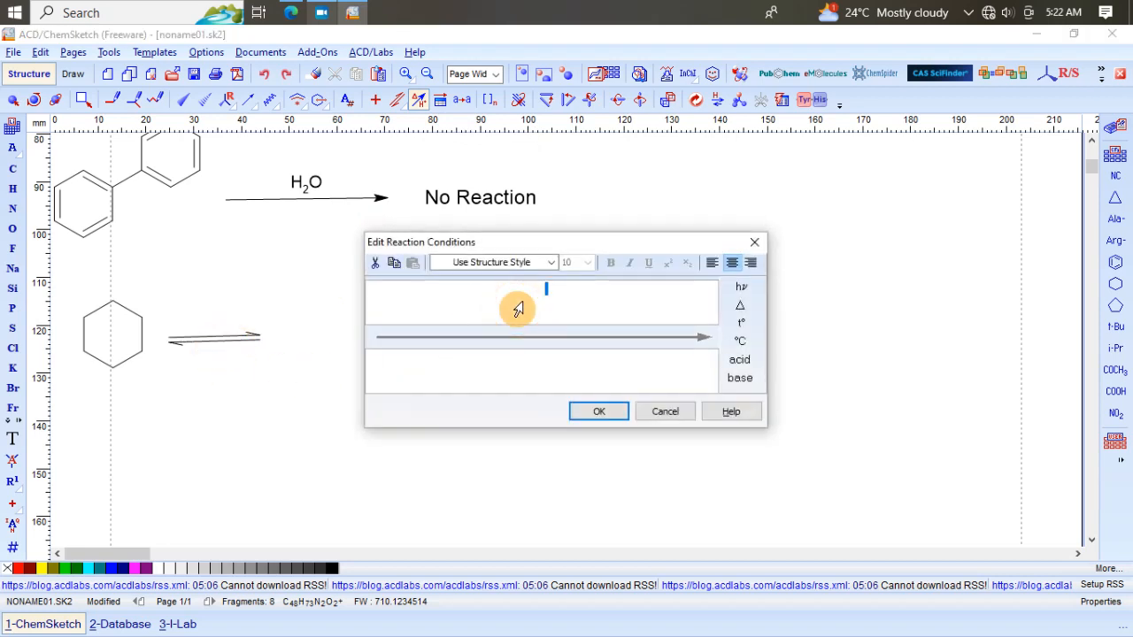
type("A")
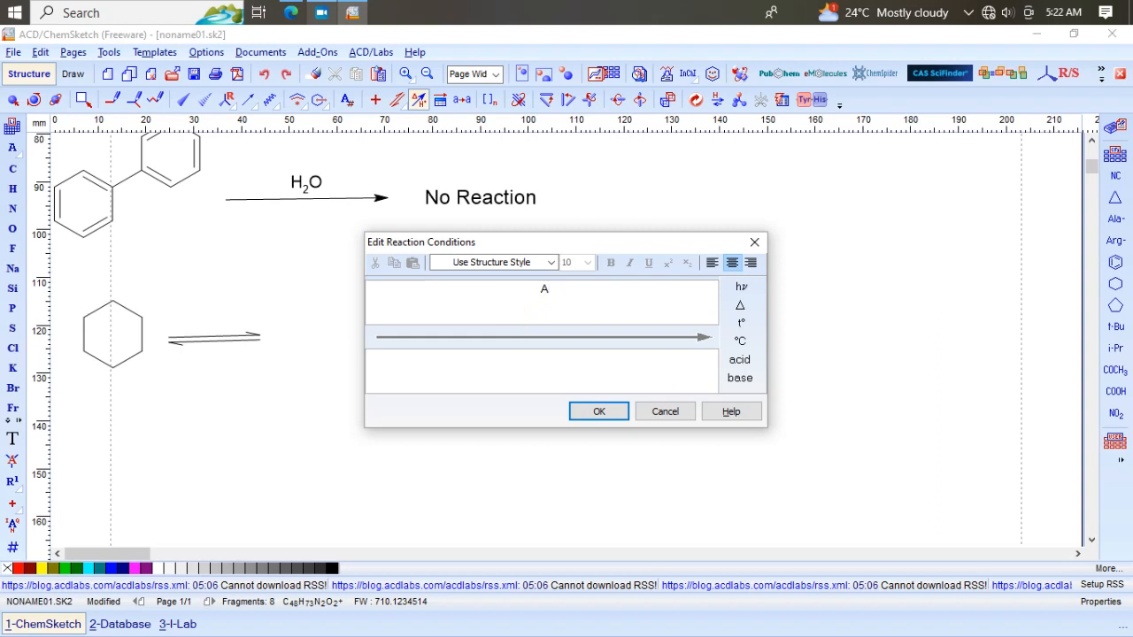
left_click(556, 373)
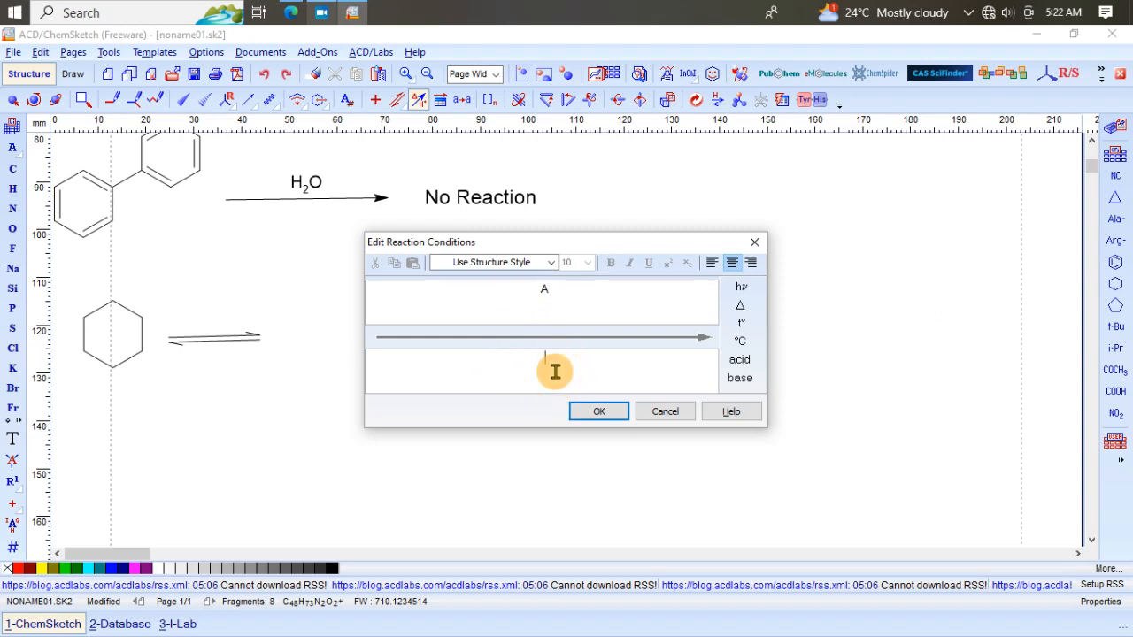
type("B")
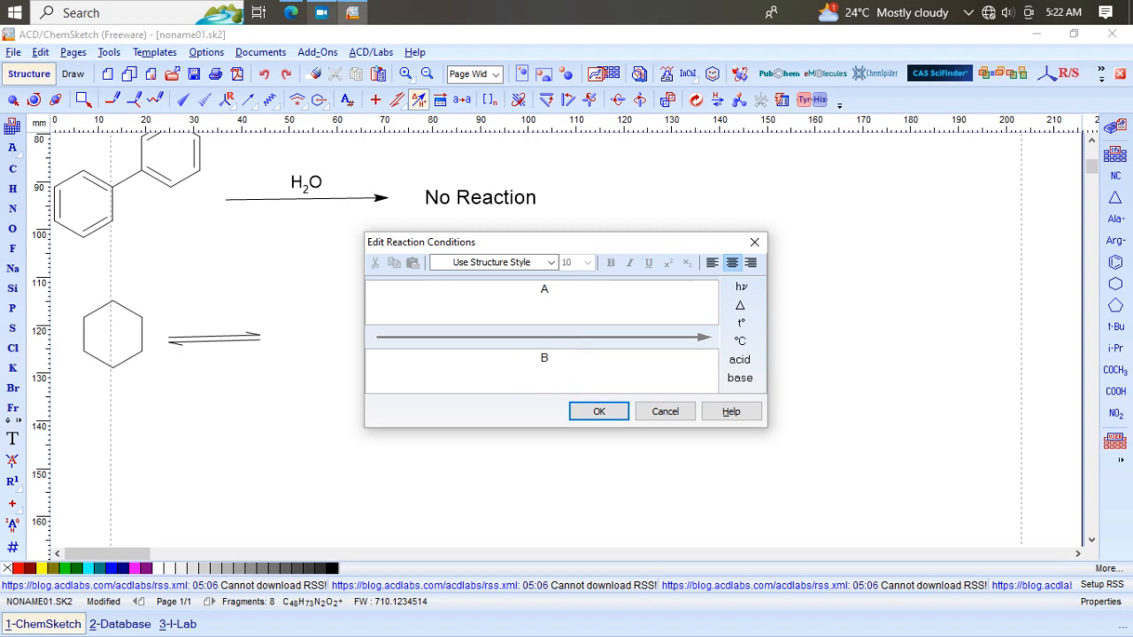
left_click(601, 414)
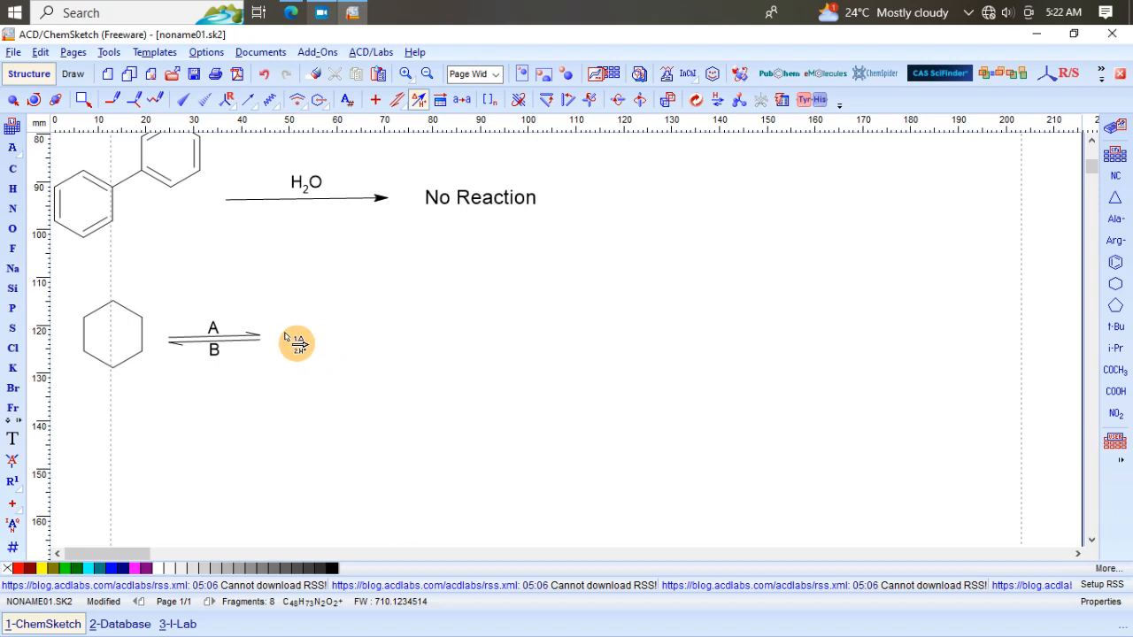
left_click(14, 443)
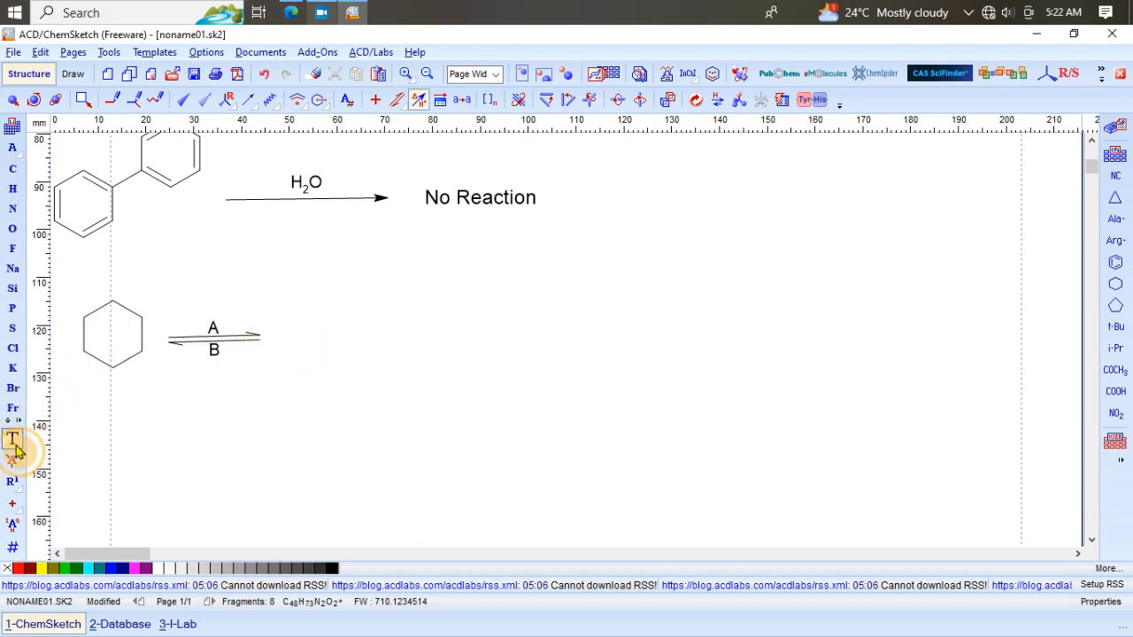
left_click(297, 339)
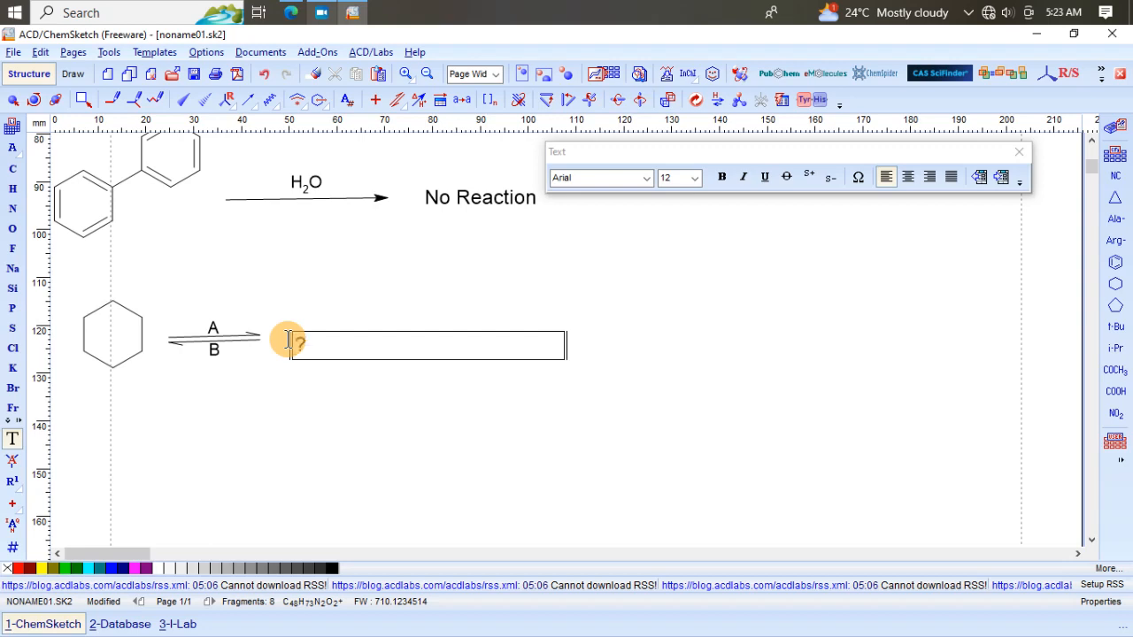
left_click(848, 293)
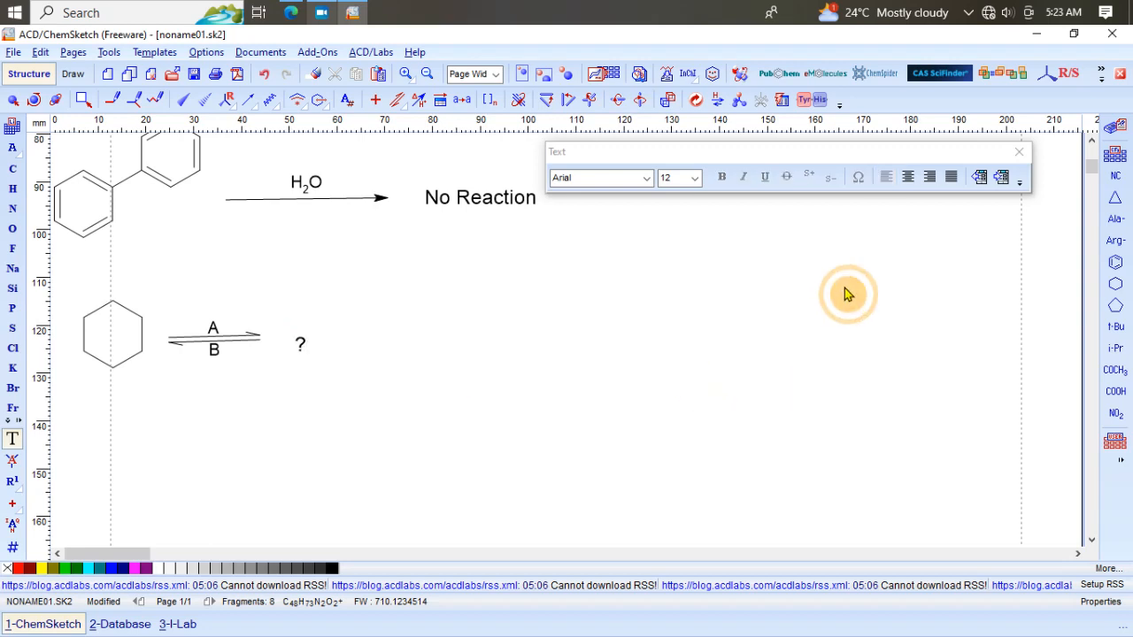
left_click(301, 344)
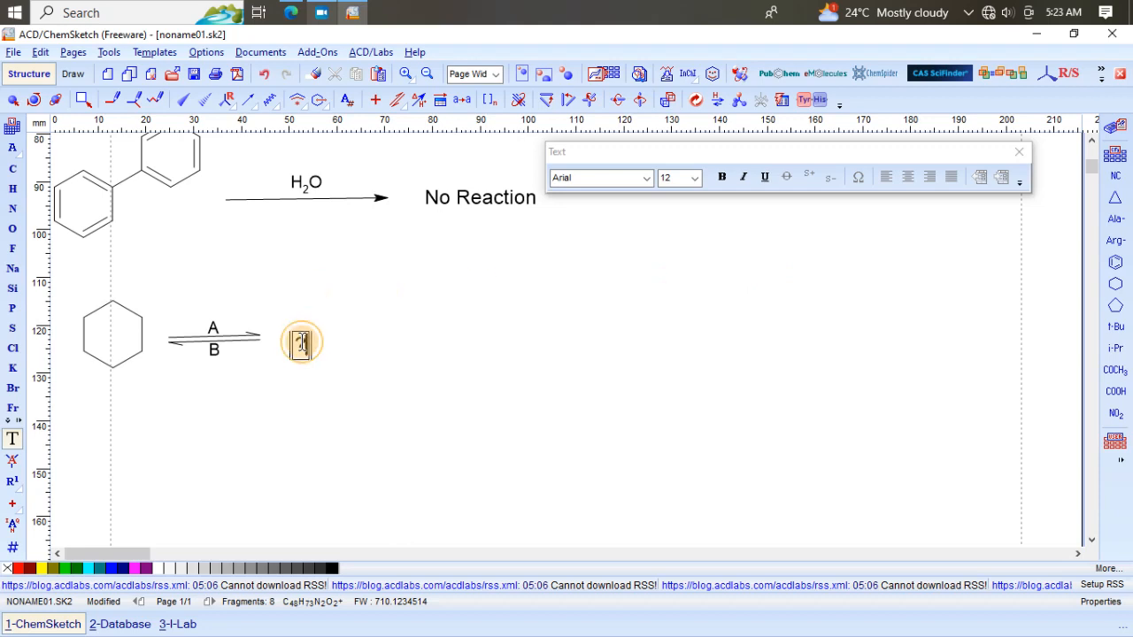
left_click(298, 339)
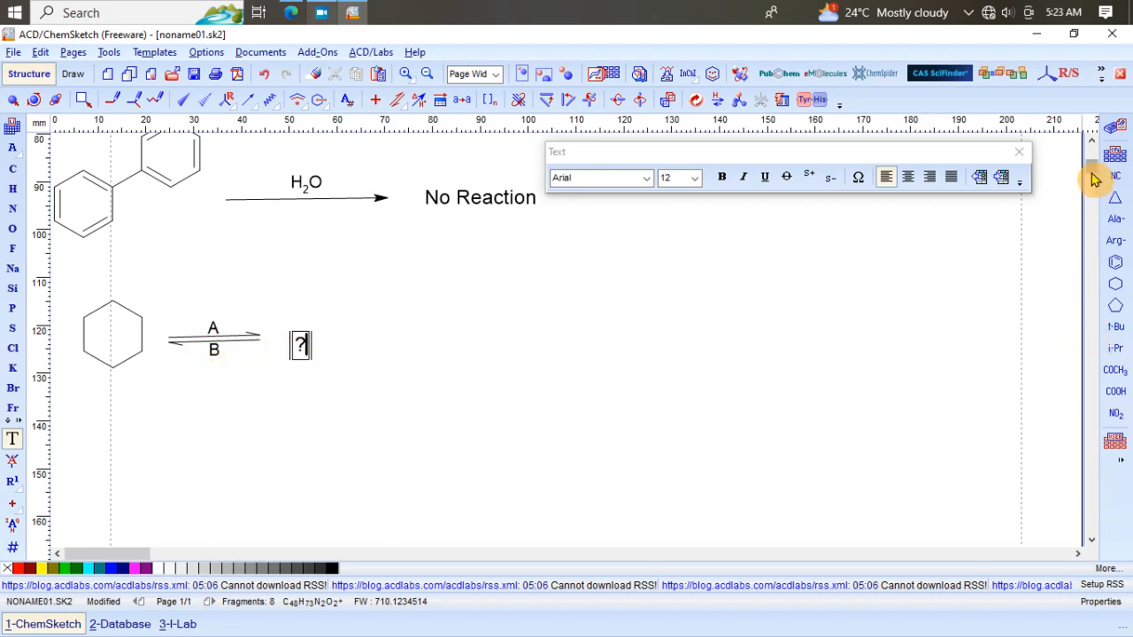
Step: Select the entire 2-butene hydrogenation reaction with H2 and acid at the top of the page and copy it
left_click_drag(1091, 173, 1091, 153)
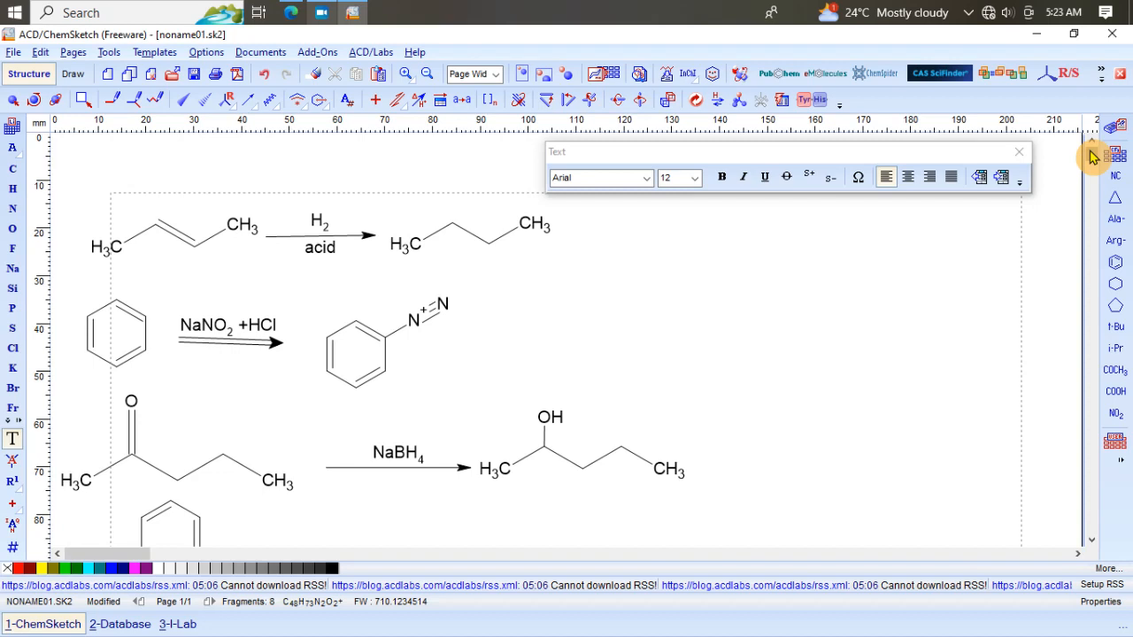
left_click(14, 103)
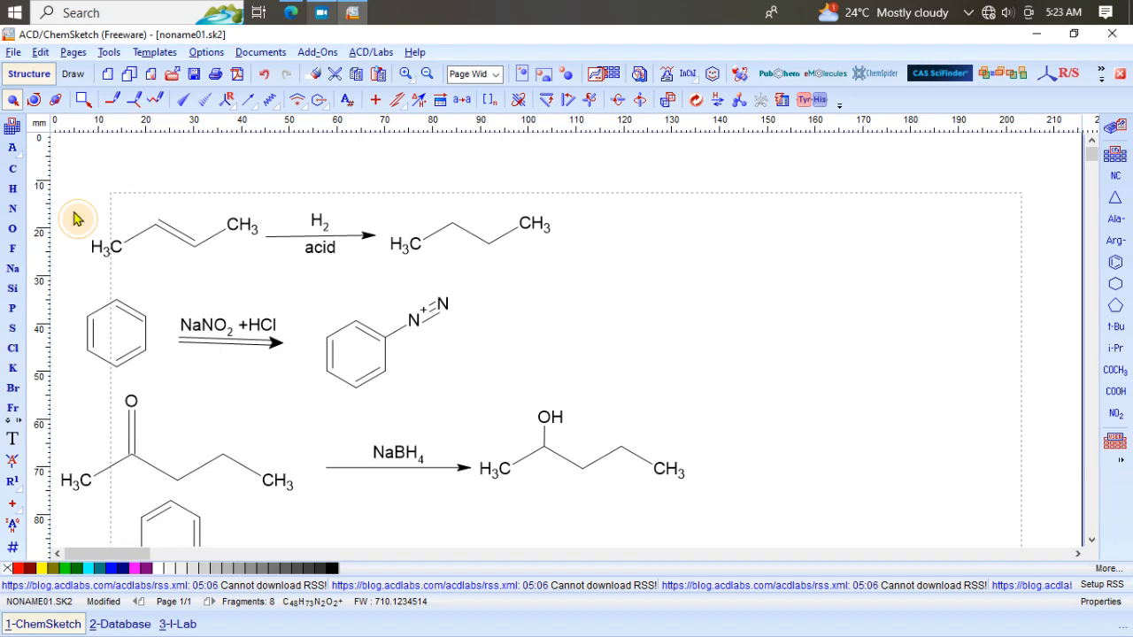
left_click(77, 219)
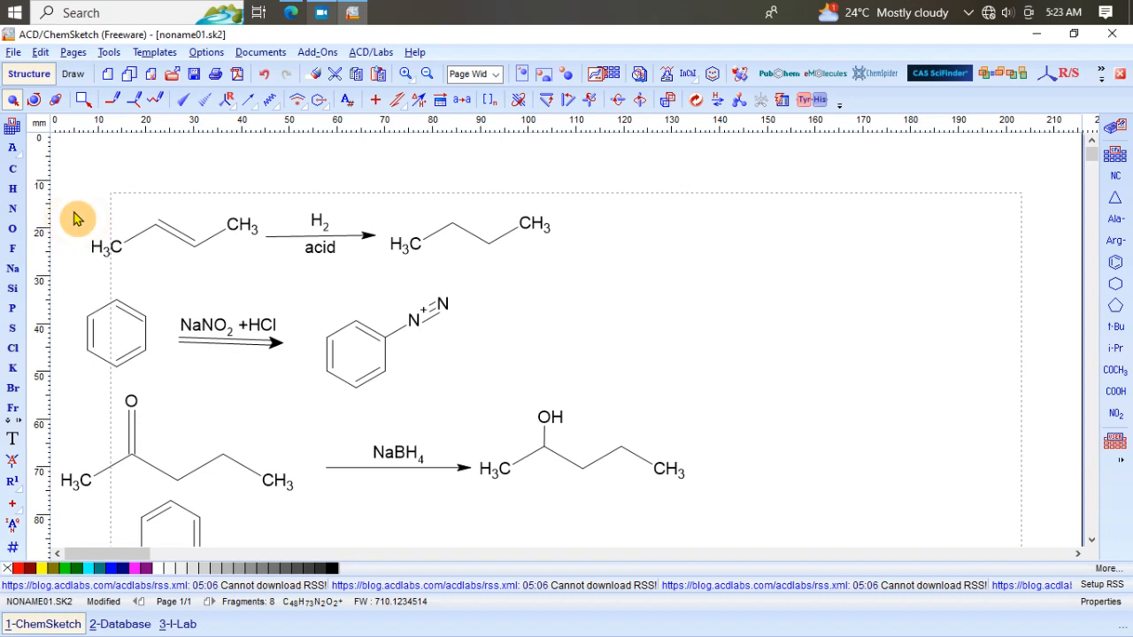
left_click_drag(77, 218, 590, 271)
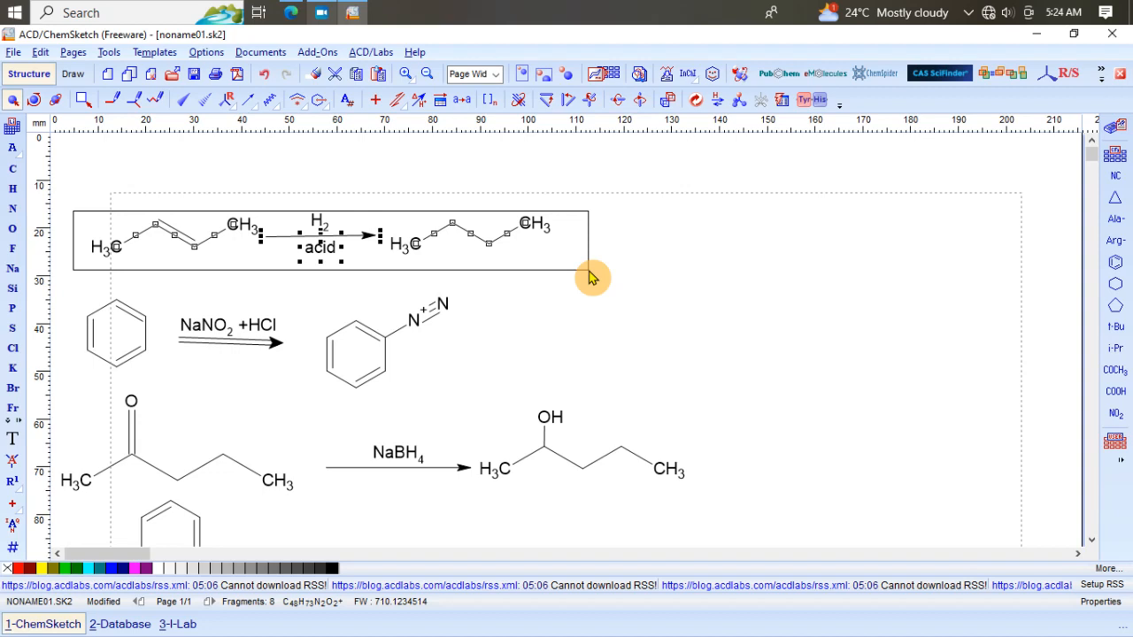
left_click_drag(590, 277, 590, 277)
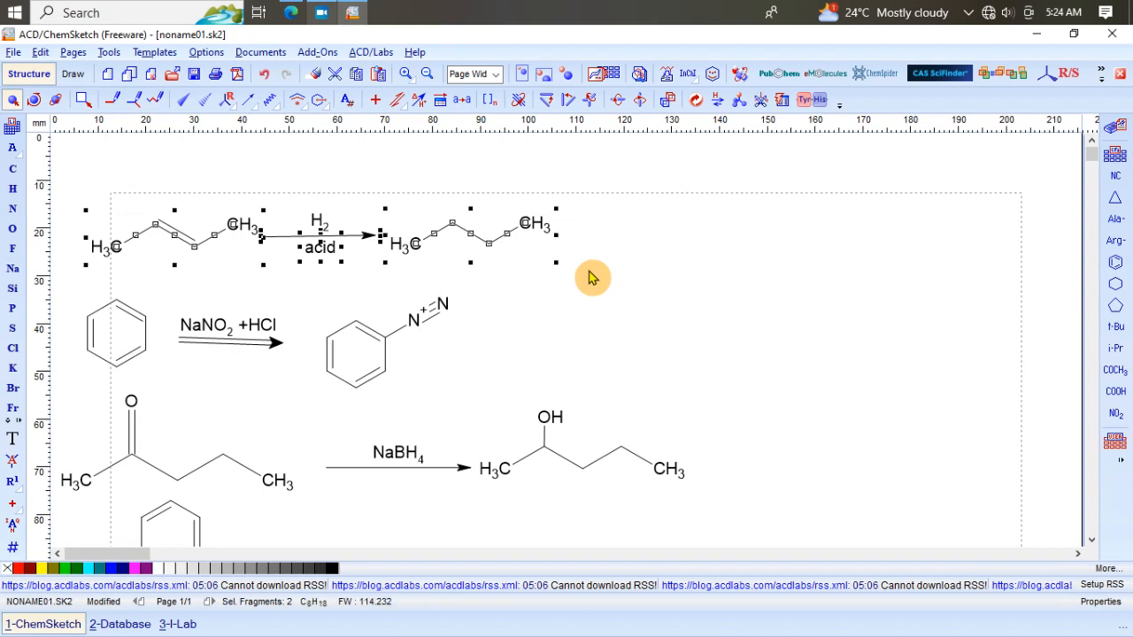
right_click(499, 241)
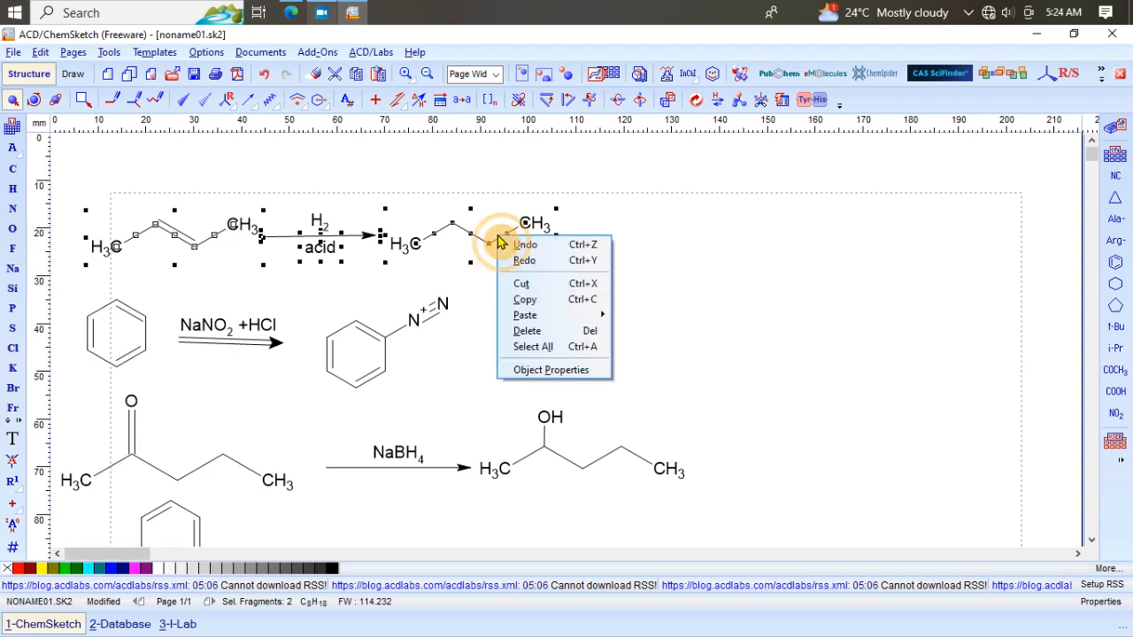
left_click(525, 299)
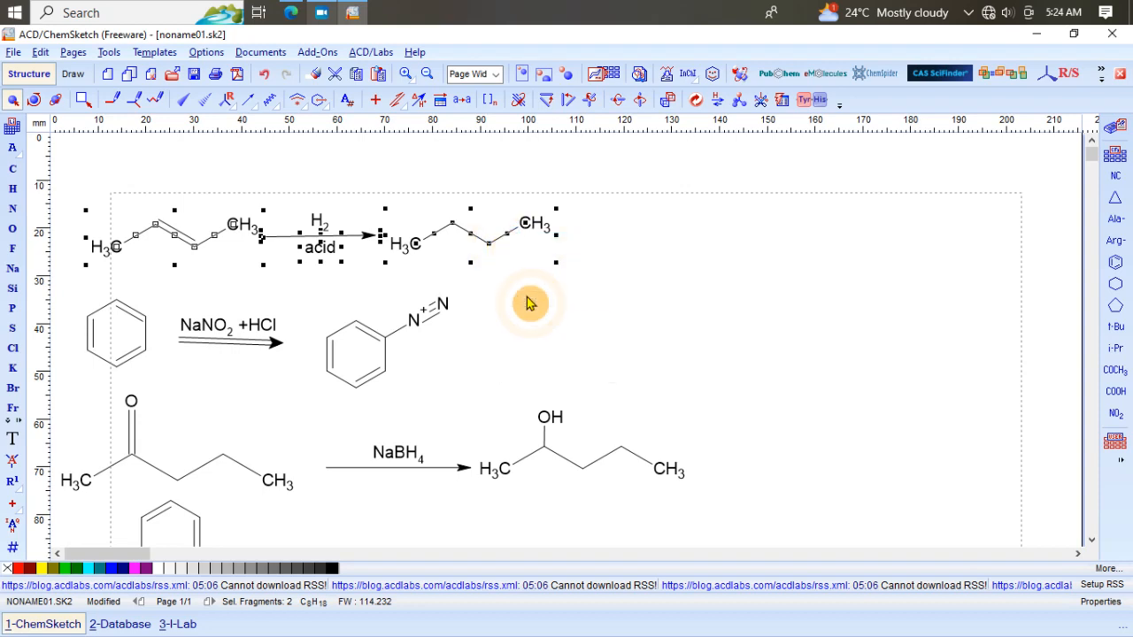
Step: Switch to Microsoft Word 2010 by searching for it, and maximize the new blank document window
left_click(73, 11)
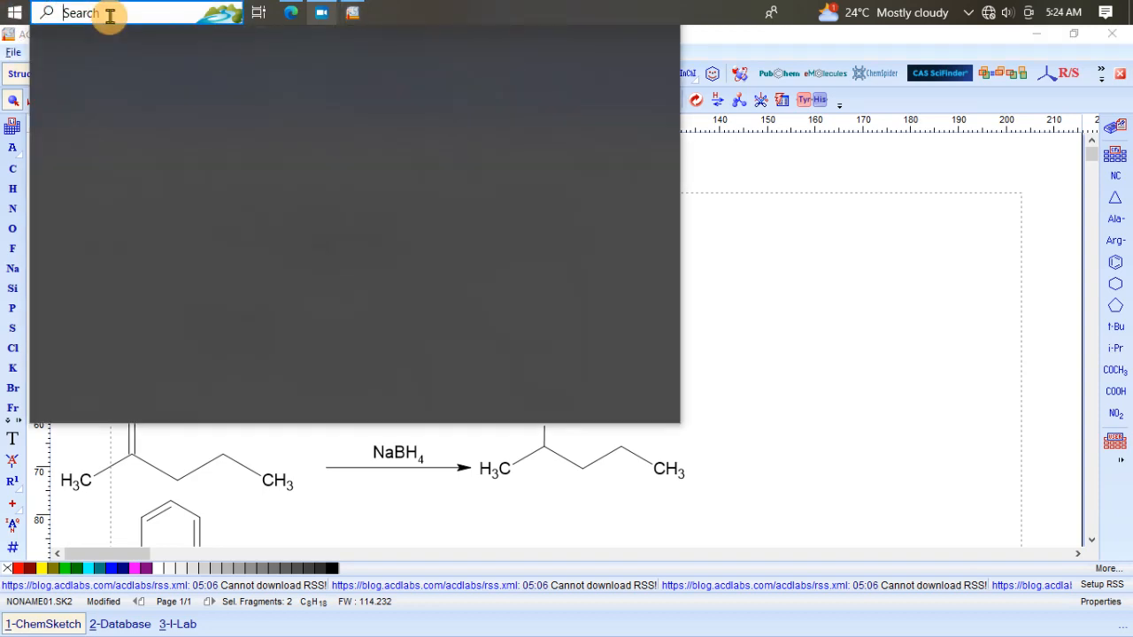
type("wor")
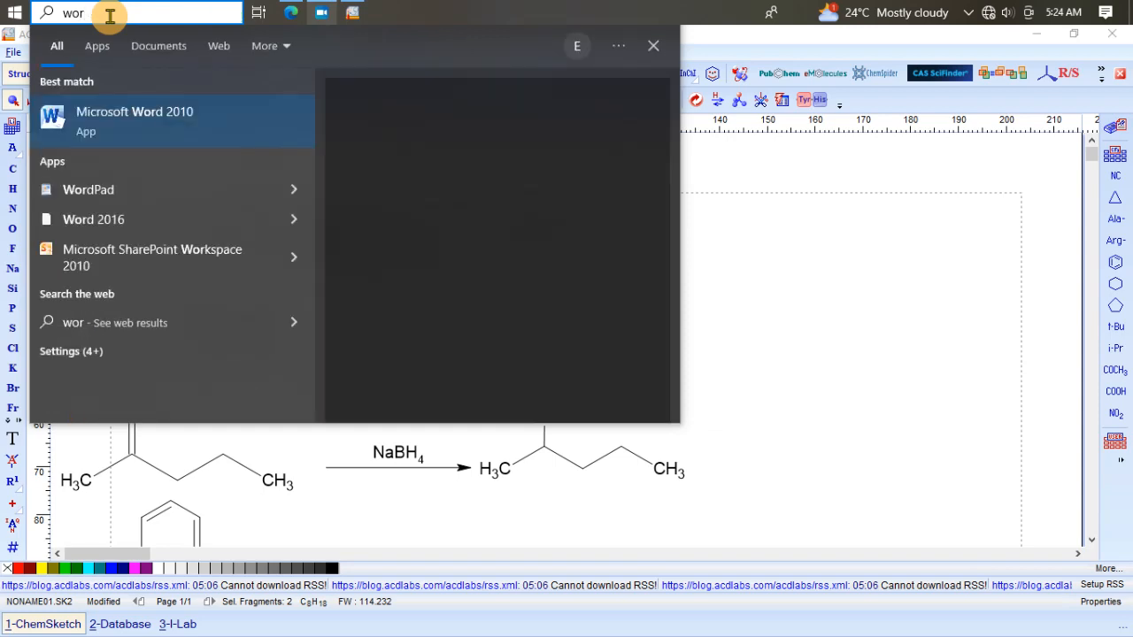
left_click(113, 126)
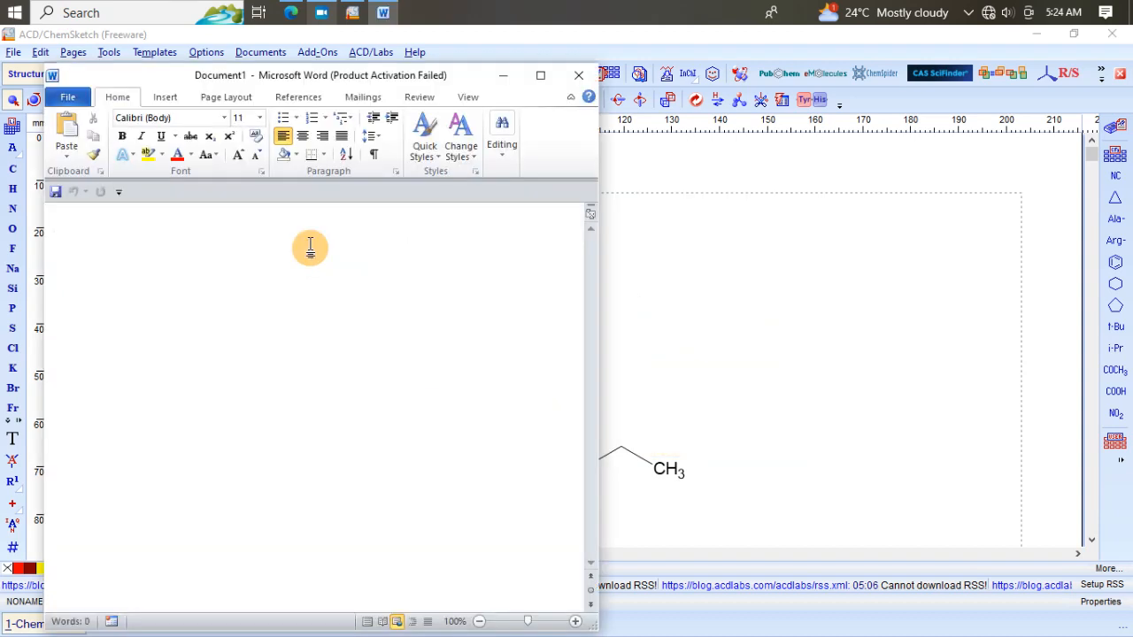
left_click(541, 76)
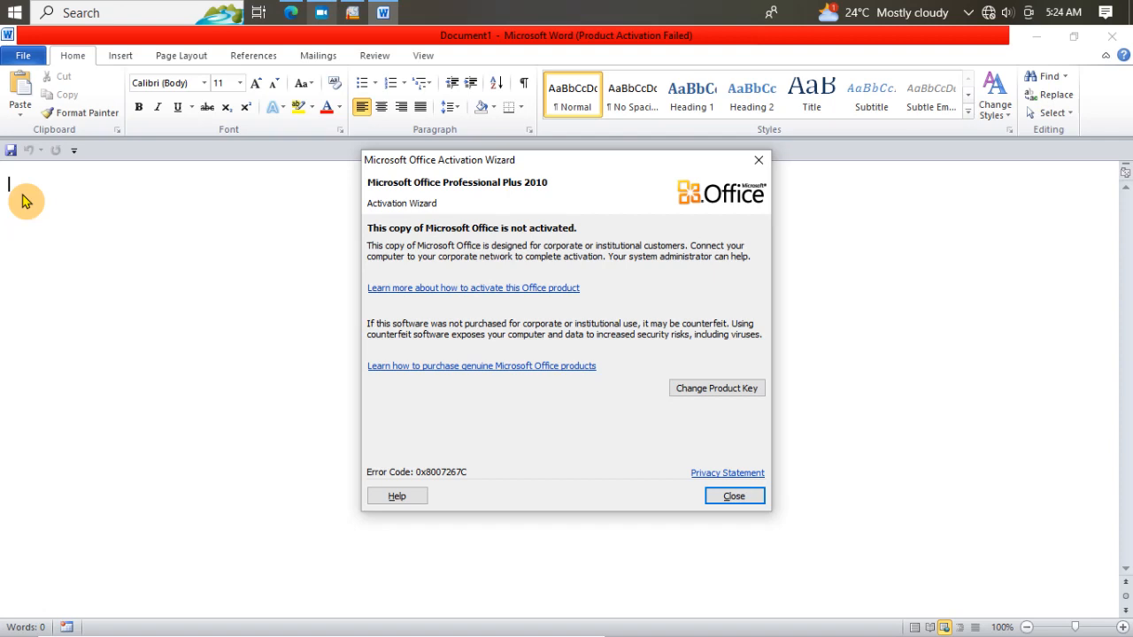
Step: Close the activation wizard, paste the copied reaction into the document, and start a new line below it
left_click(761, 163)
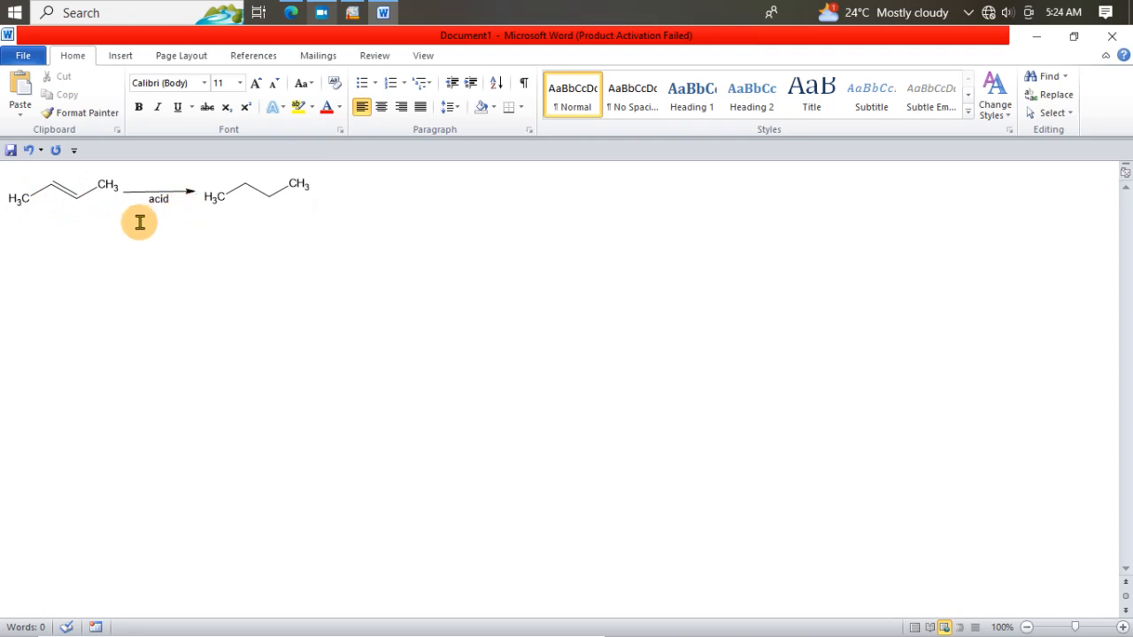
left_click(28, 233)
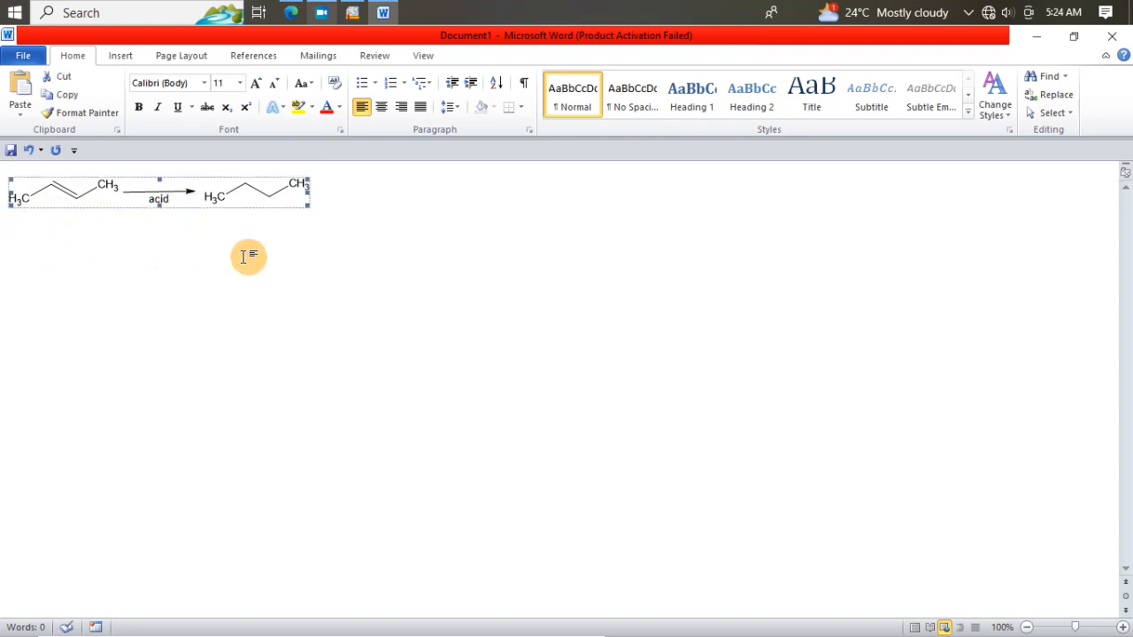
left_click(328, 224)
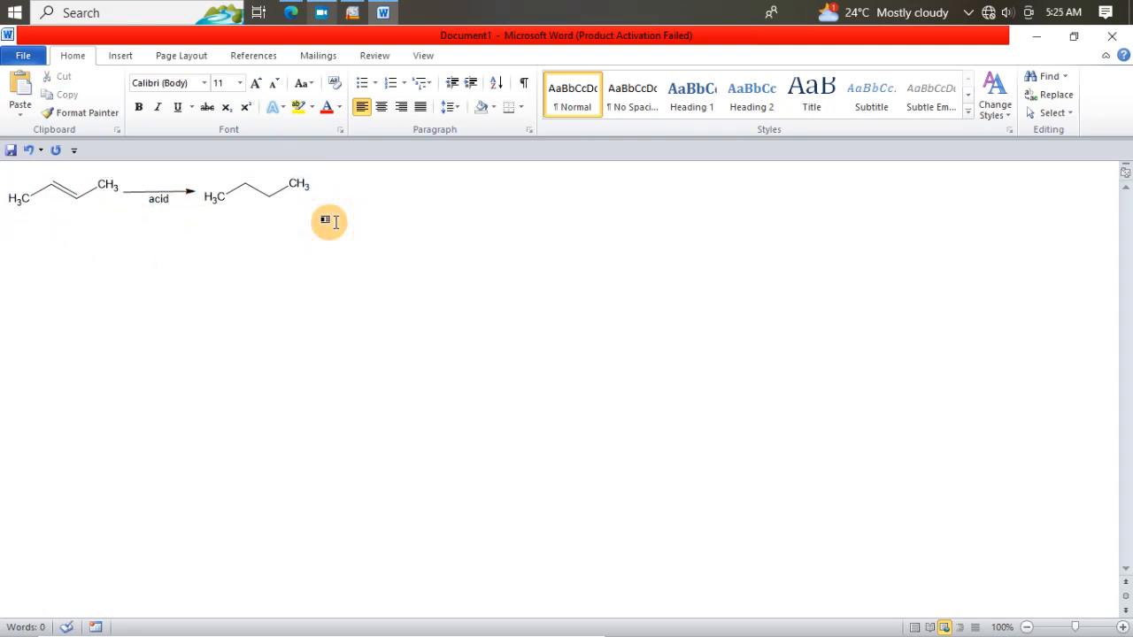
key("Return")
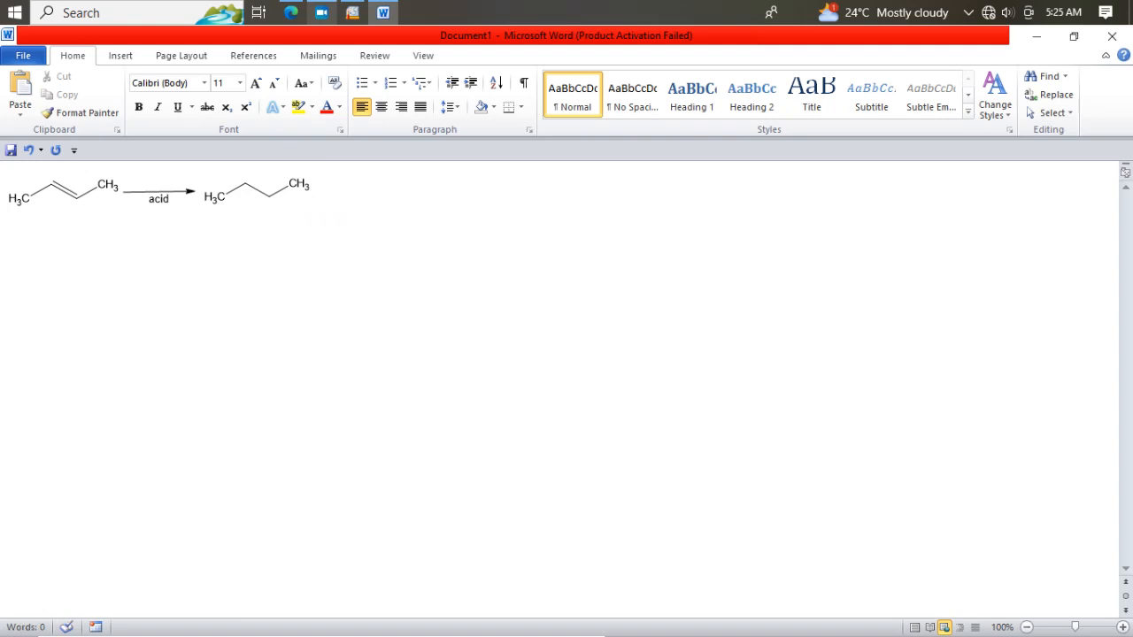
Step: Type the line "Name the reaction abo" beneath the pasted reaction
type("Name th")
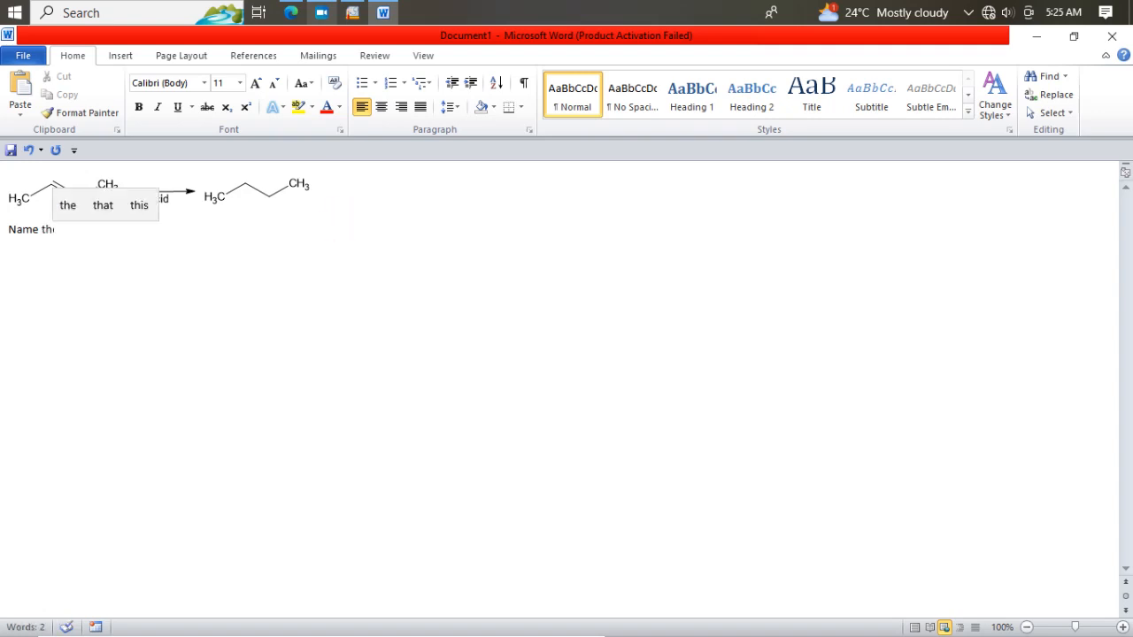
type("e re")
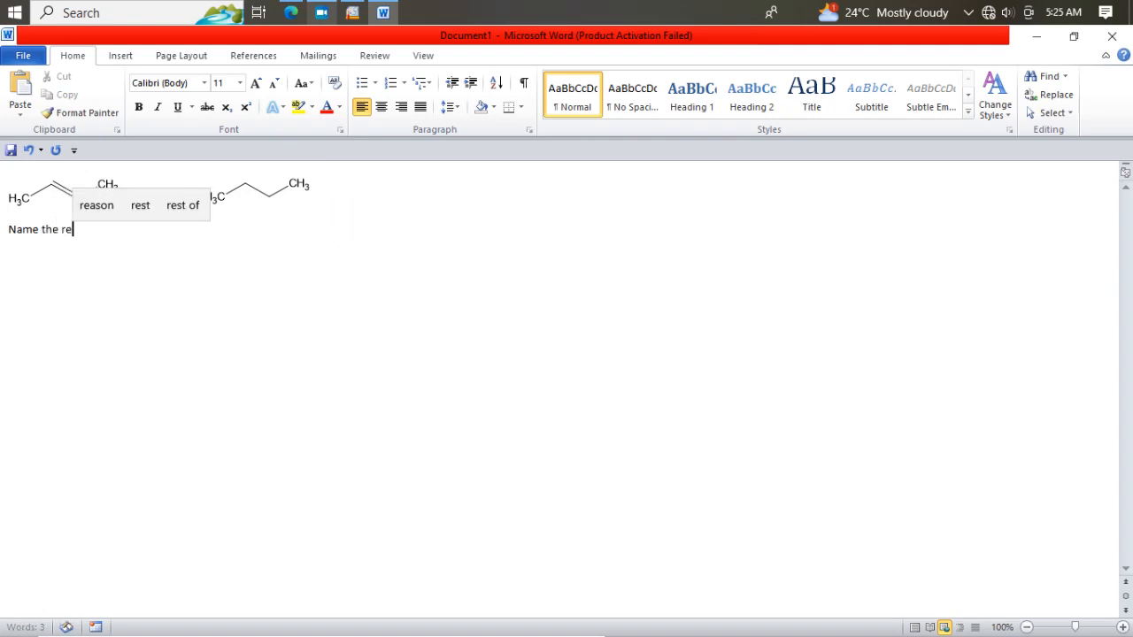
type("acti")
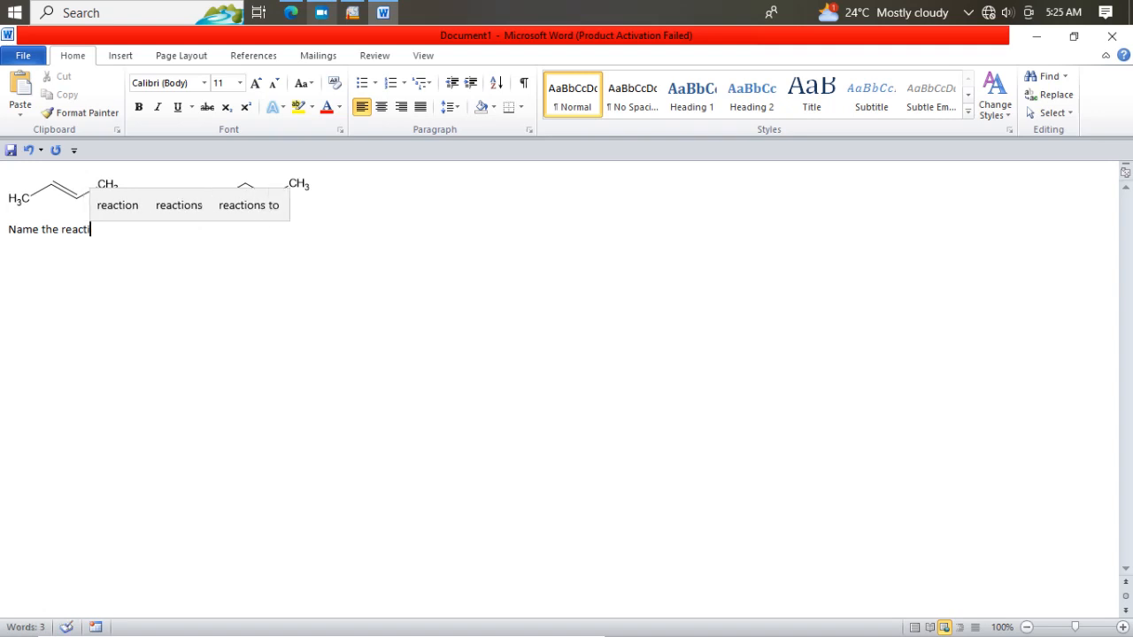
type("on abo")
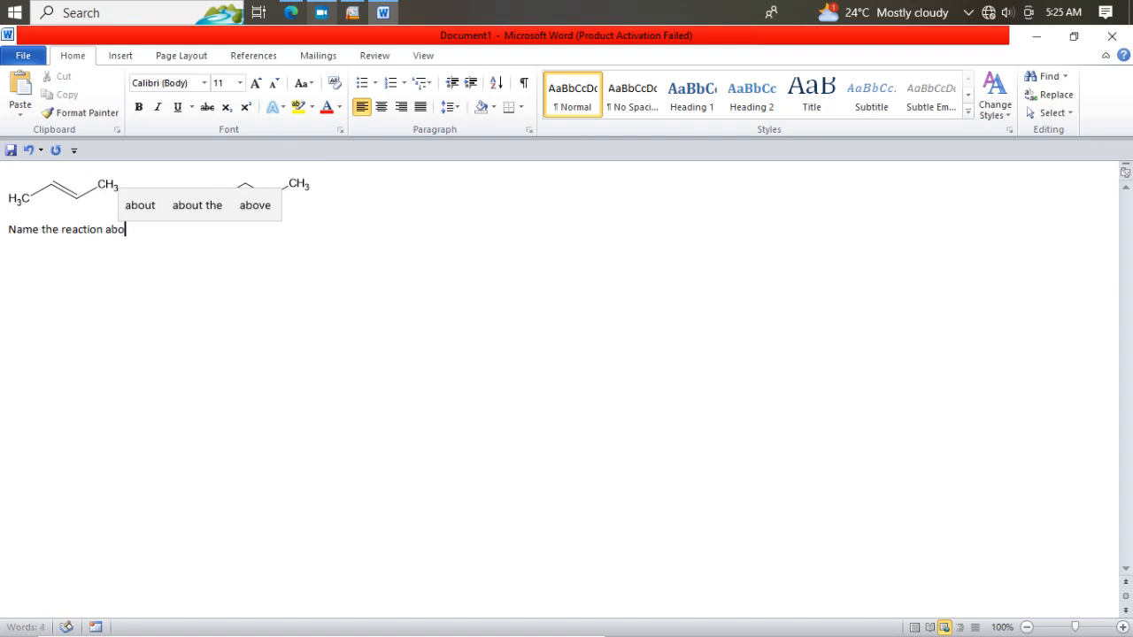